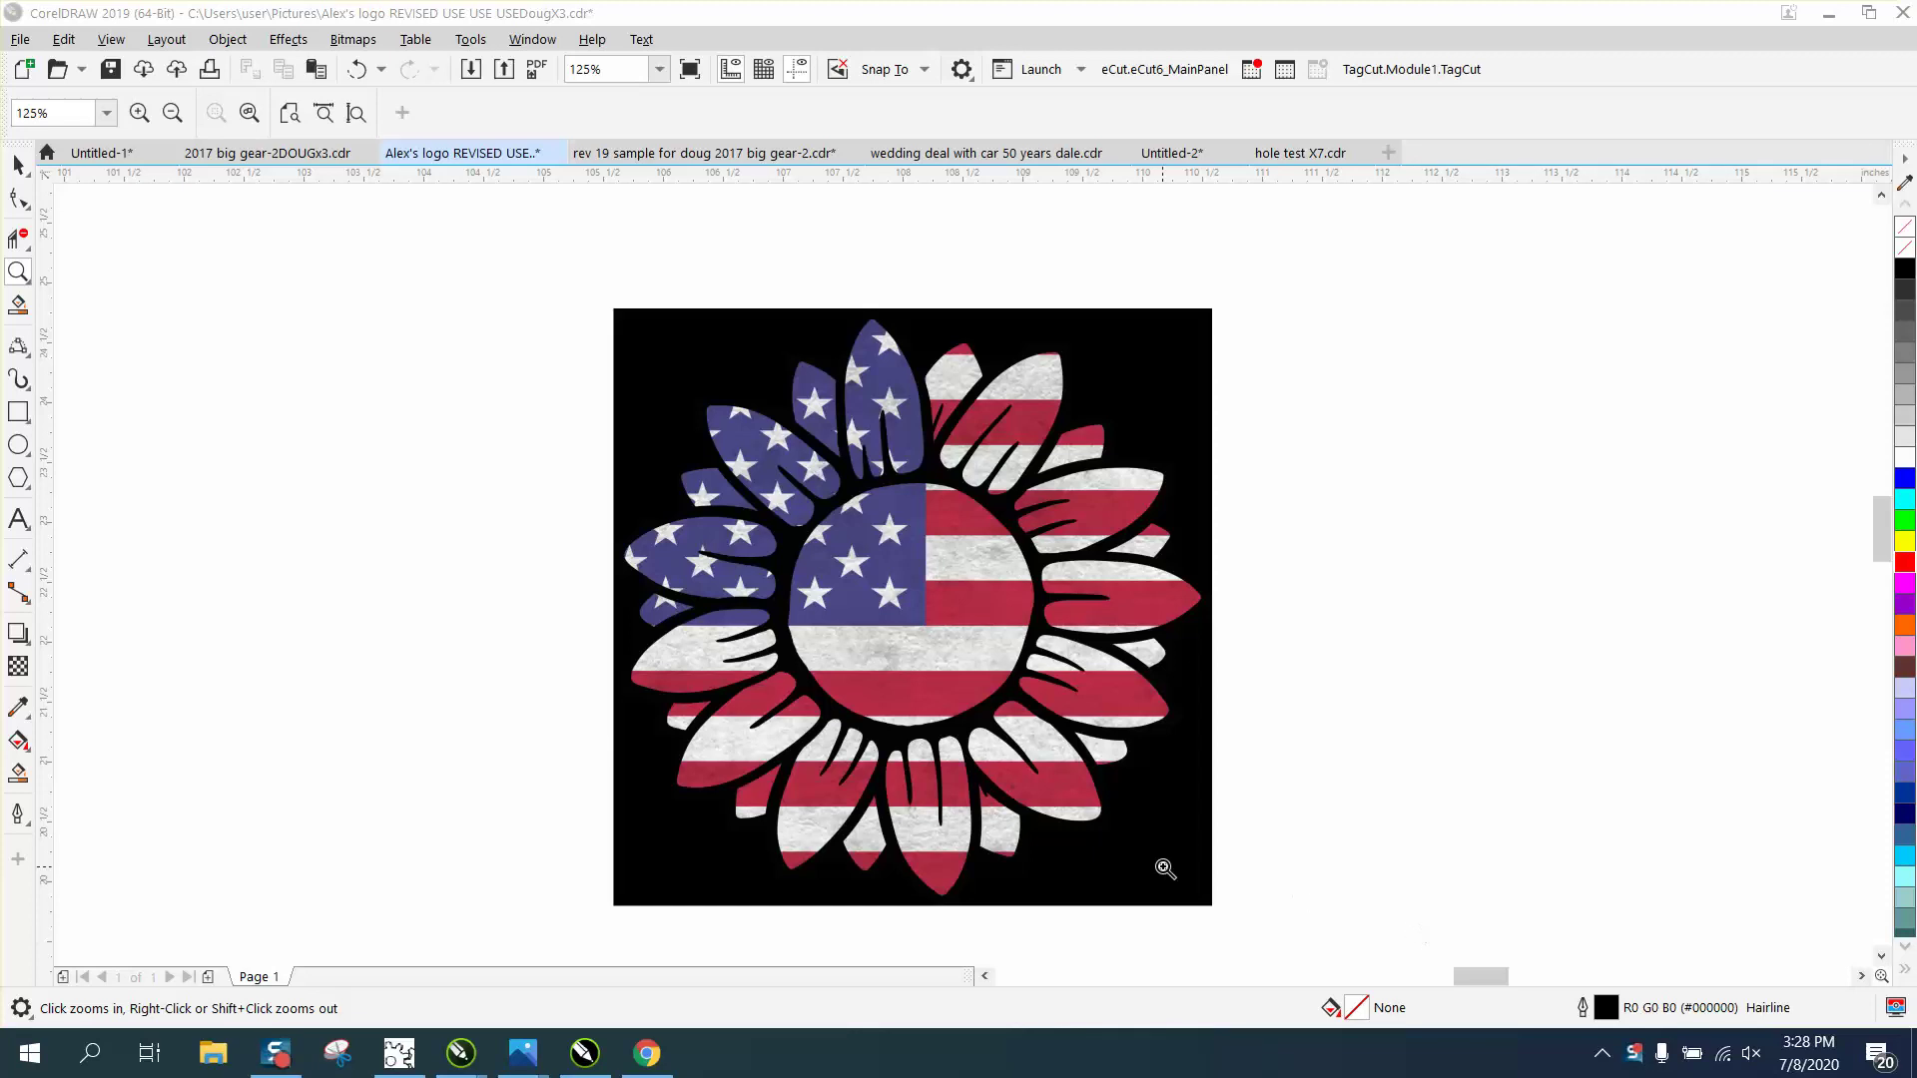
- Zoom in on the flower thumbnail and select the flower bitmap
scroll(917, 759, "down", 4)
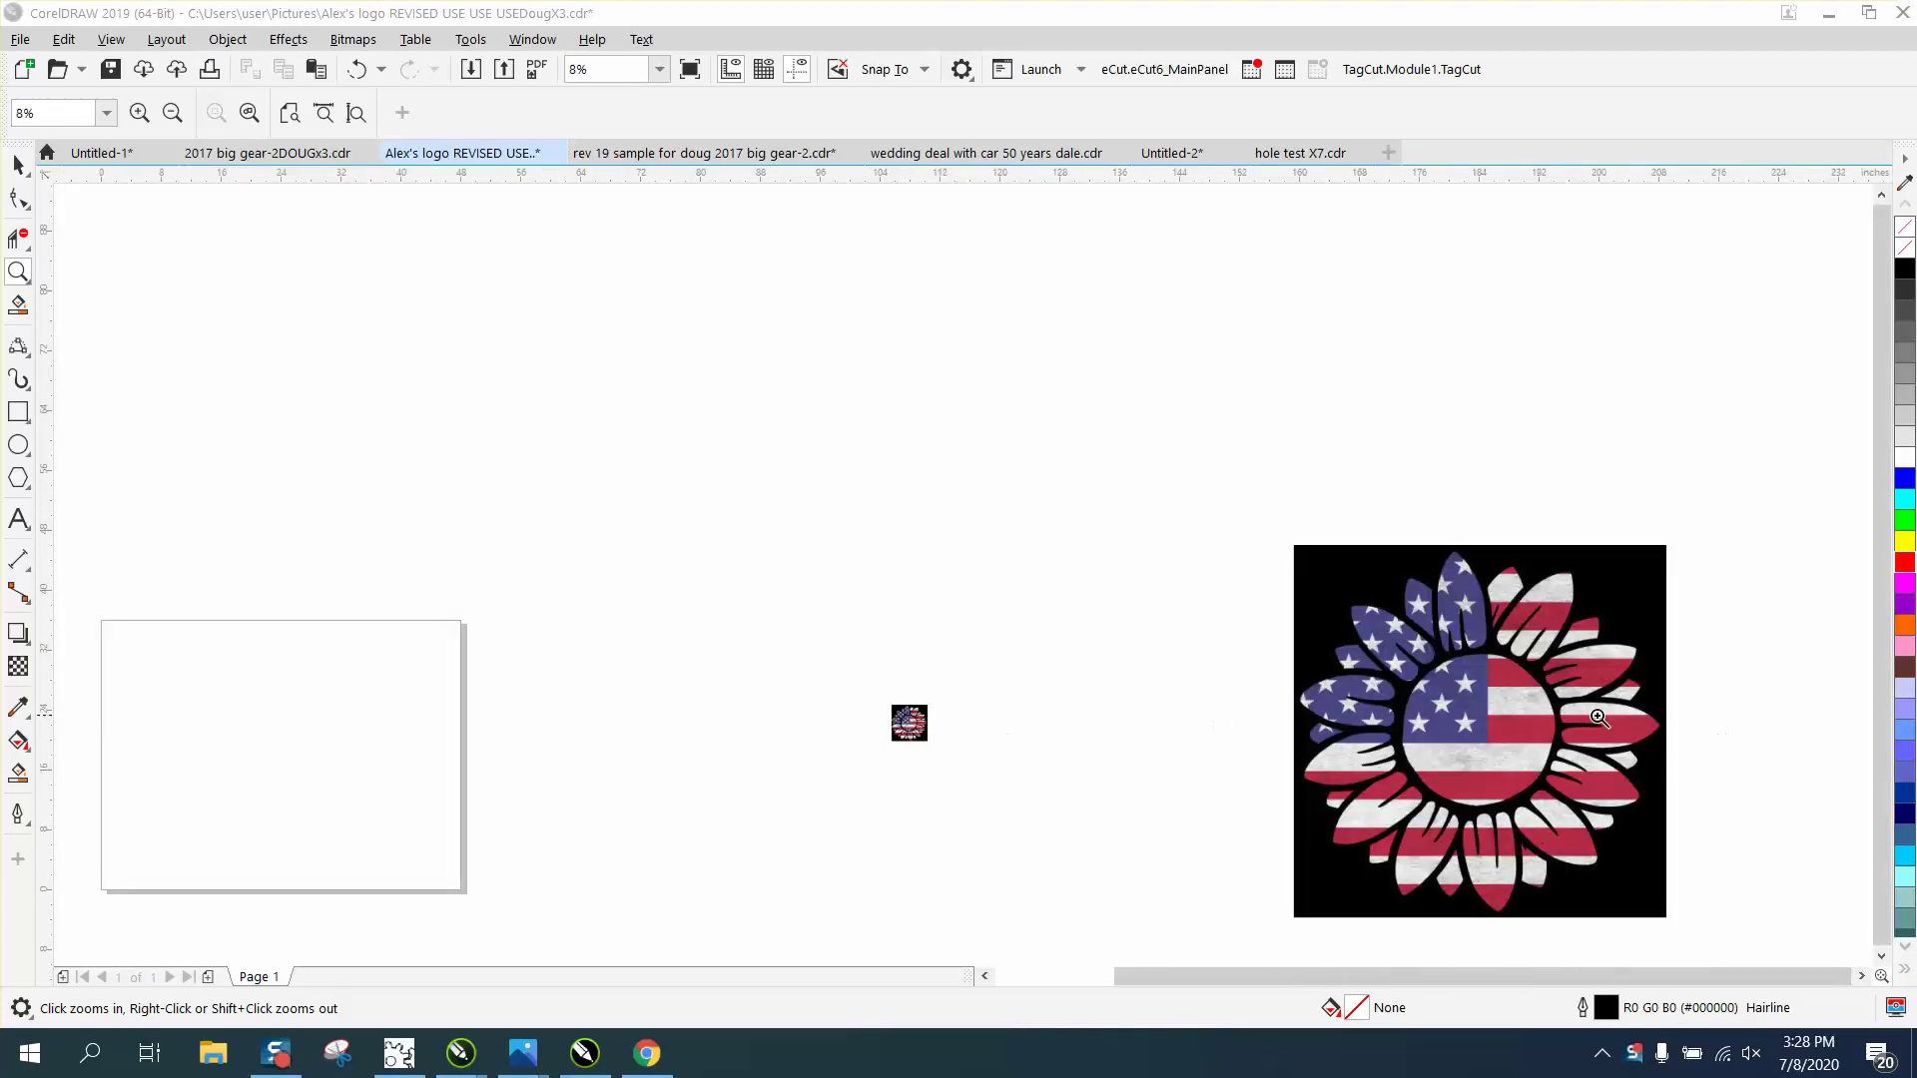
left_click_drag(869, 685, 973, 765)
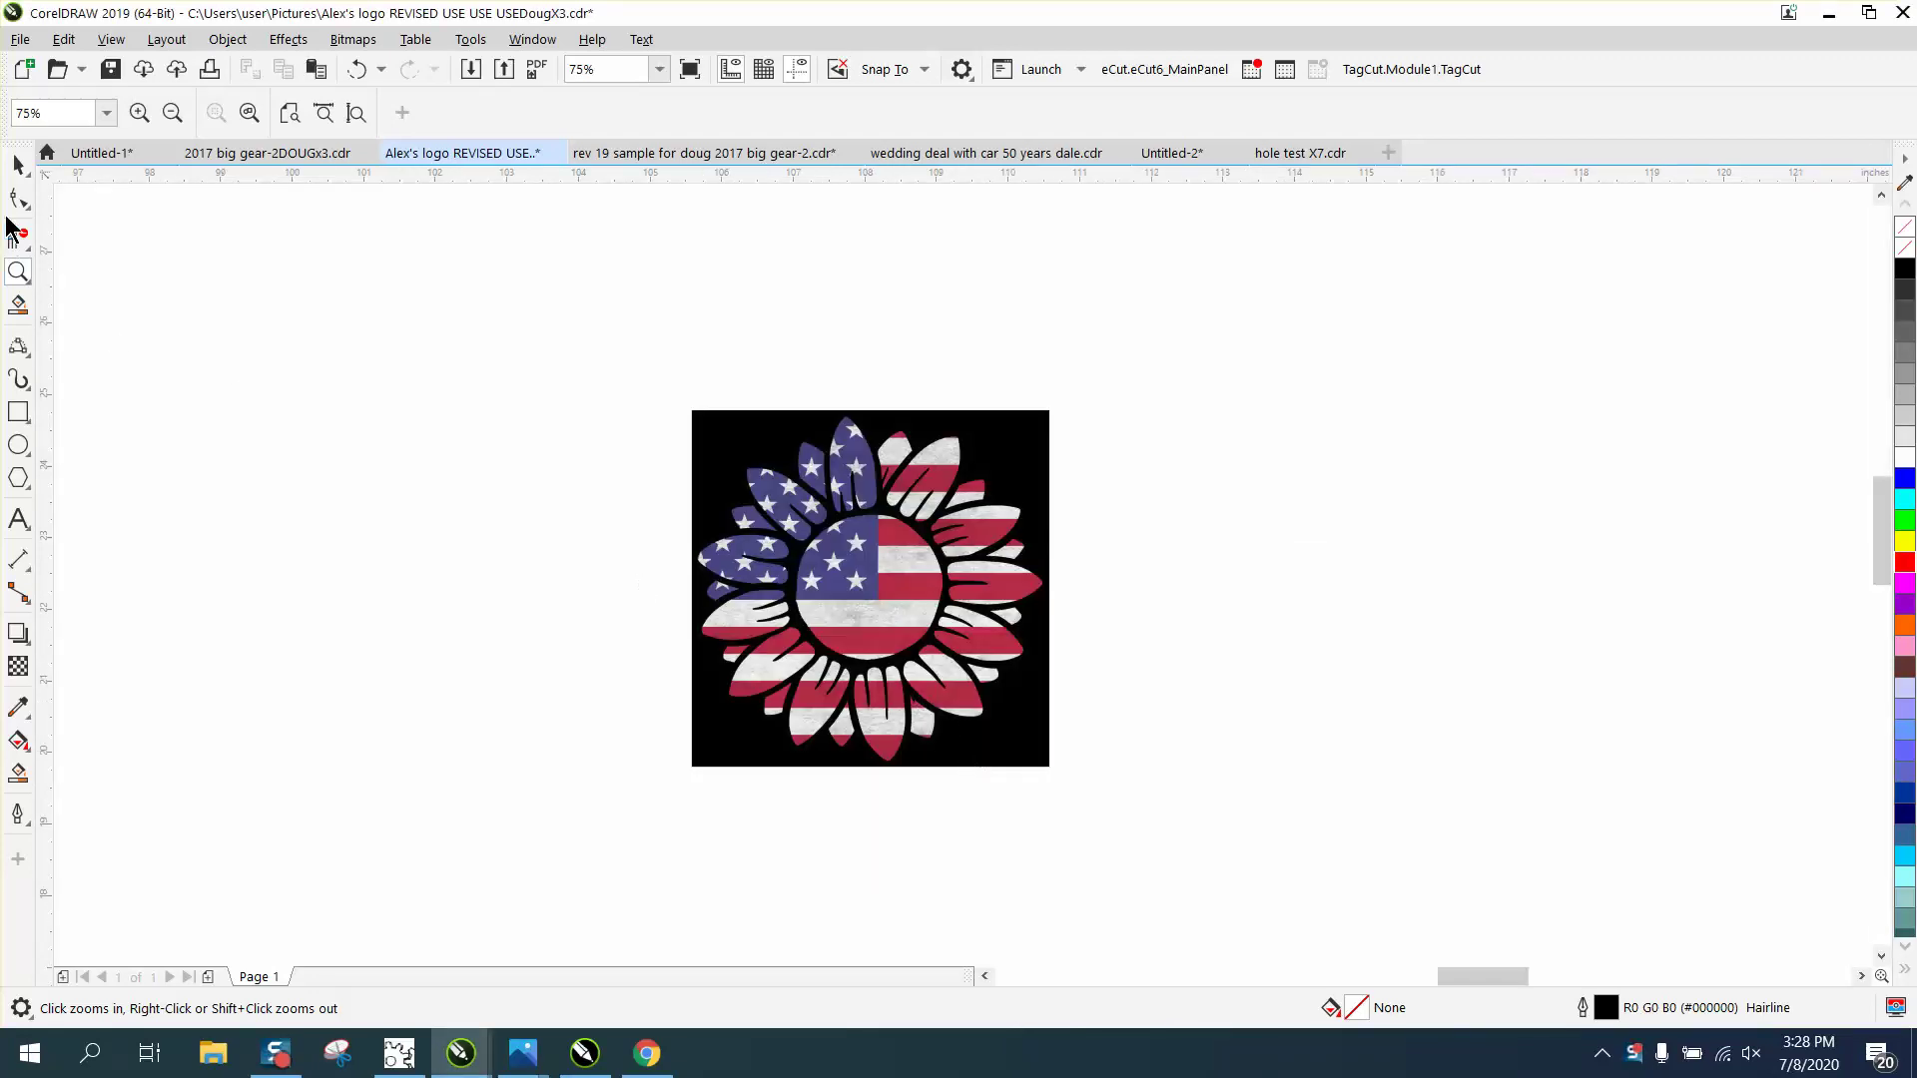
left_click(18, 164)
scroll(796, 491, "up", 1)
left_click(795, 491)
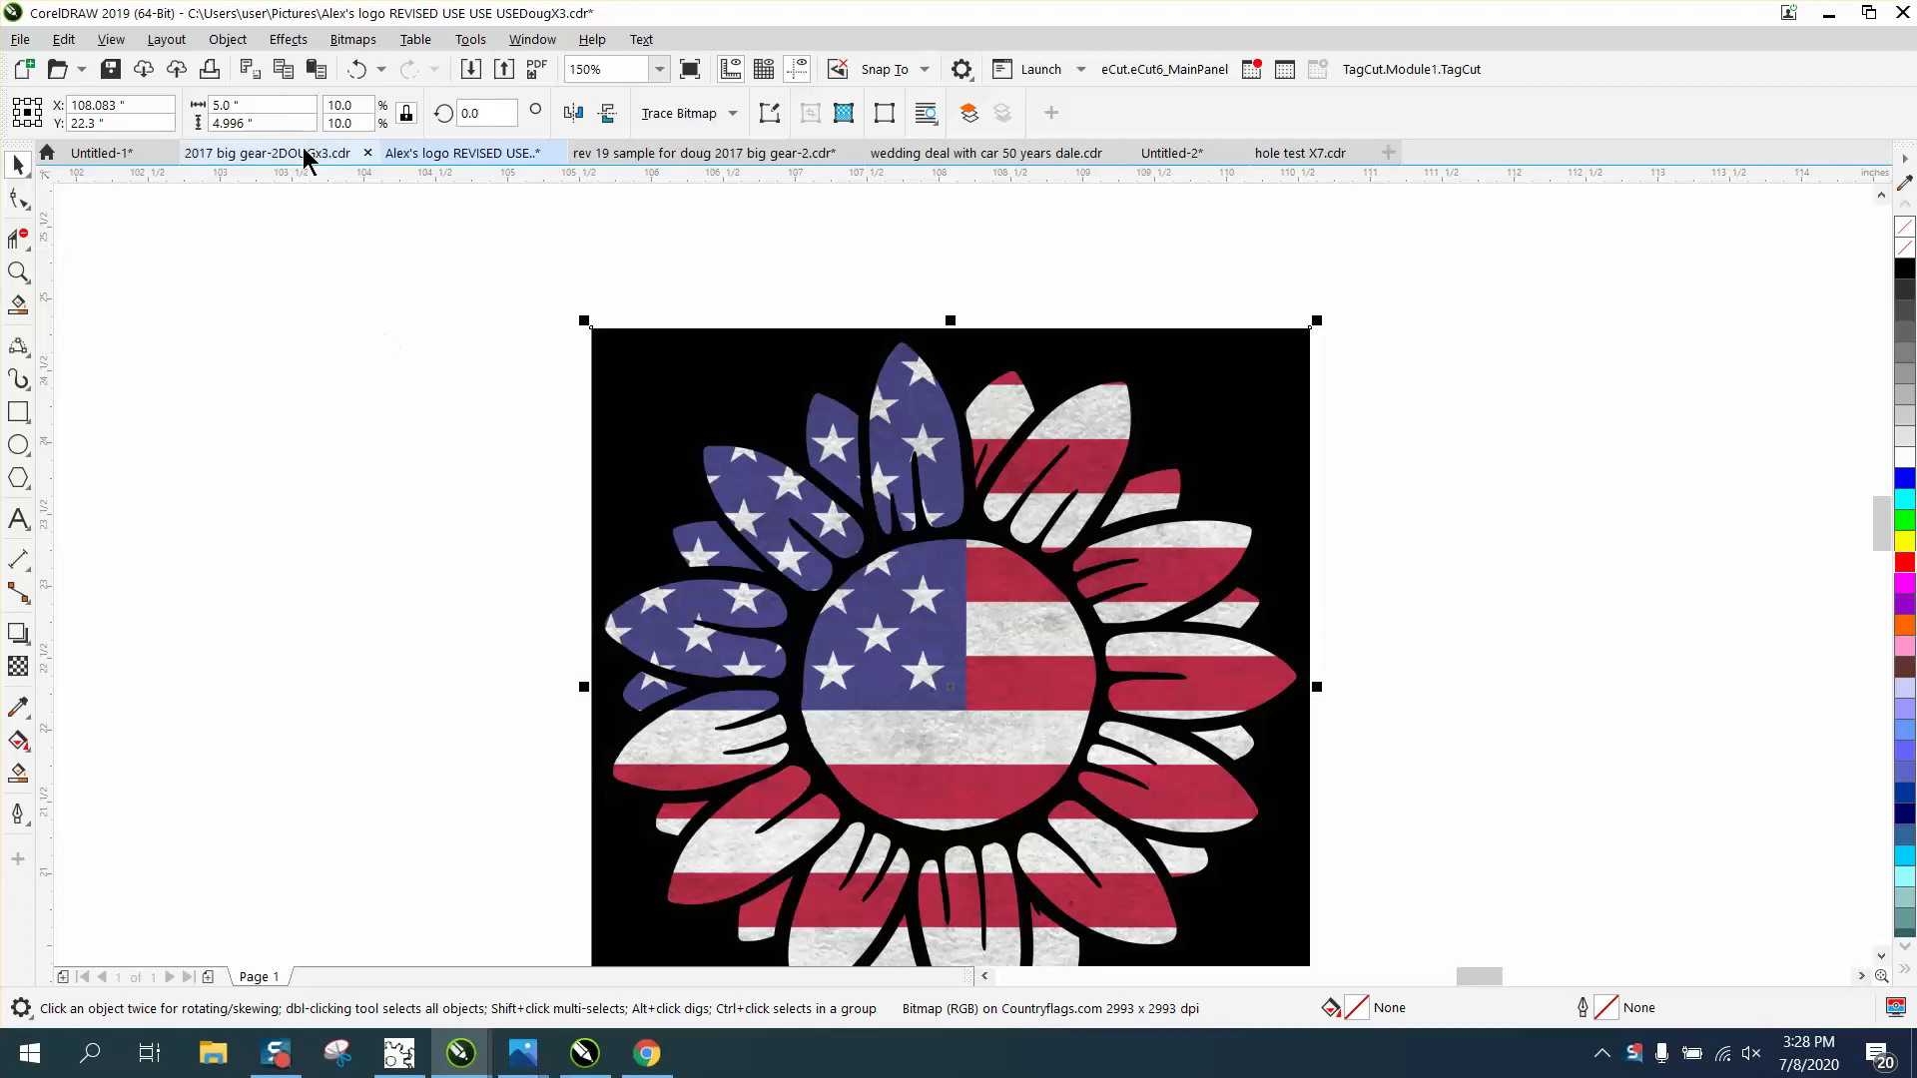
scroll(355, 290, "down", 2)
scroll(1417, 519, "down", 1)
scroll(1650, 585, "down", 2)
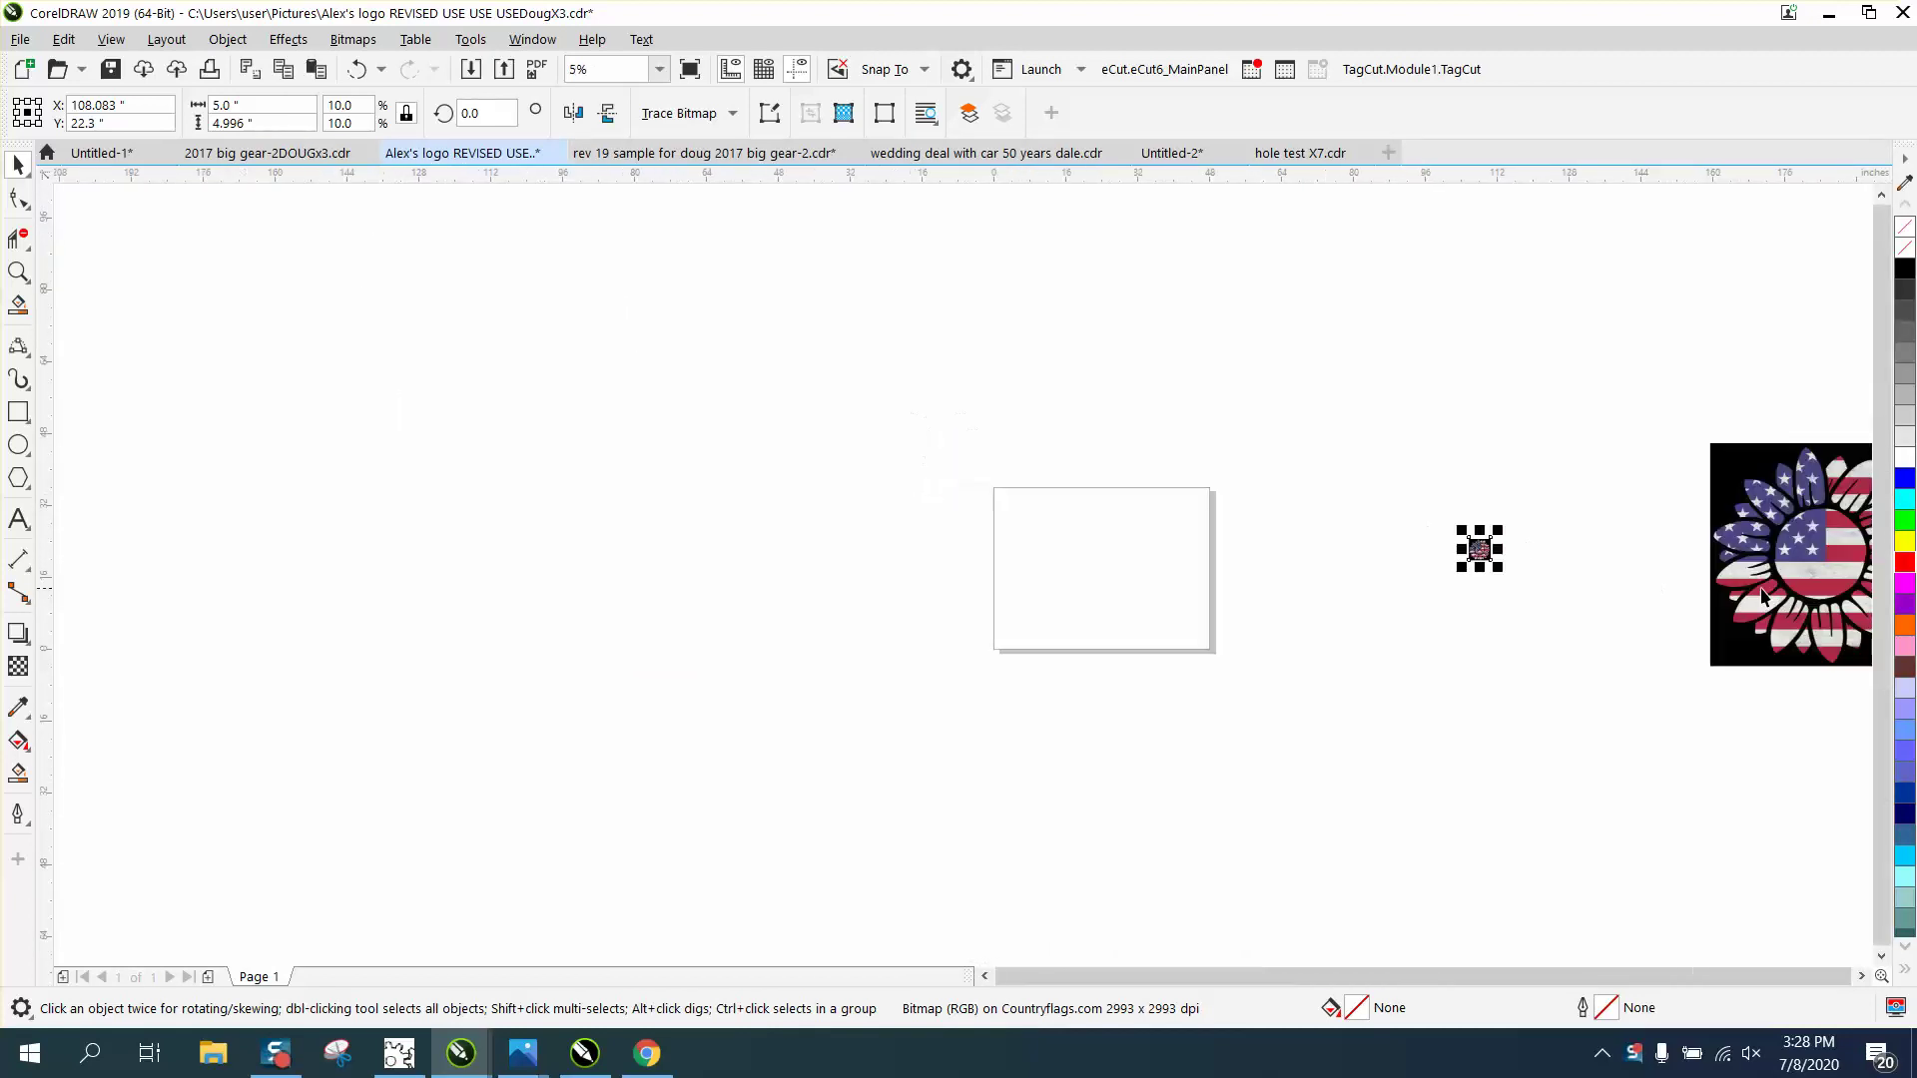
left_click(1717, 587)
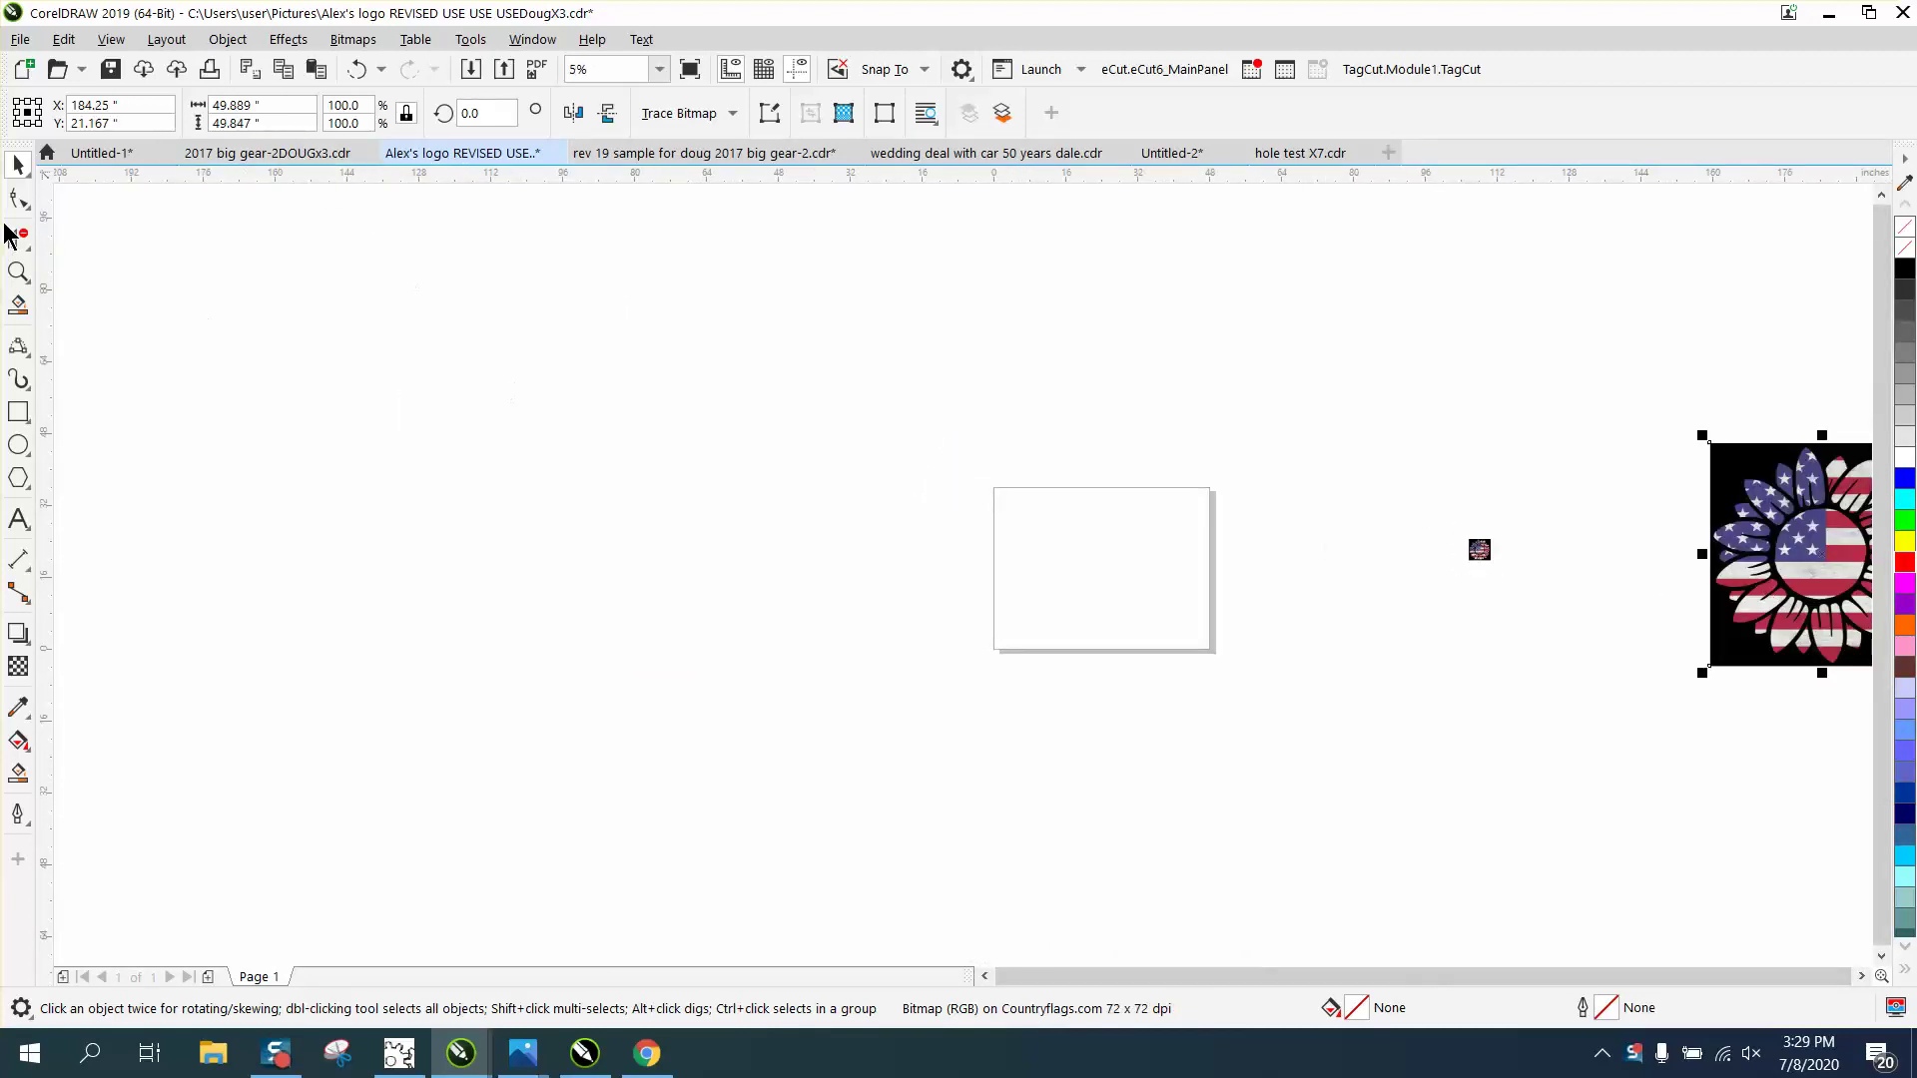
left_click(18, 271)
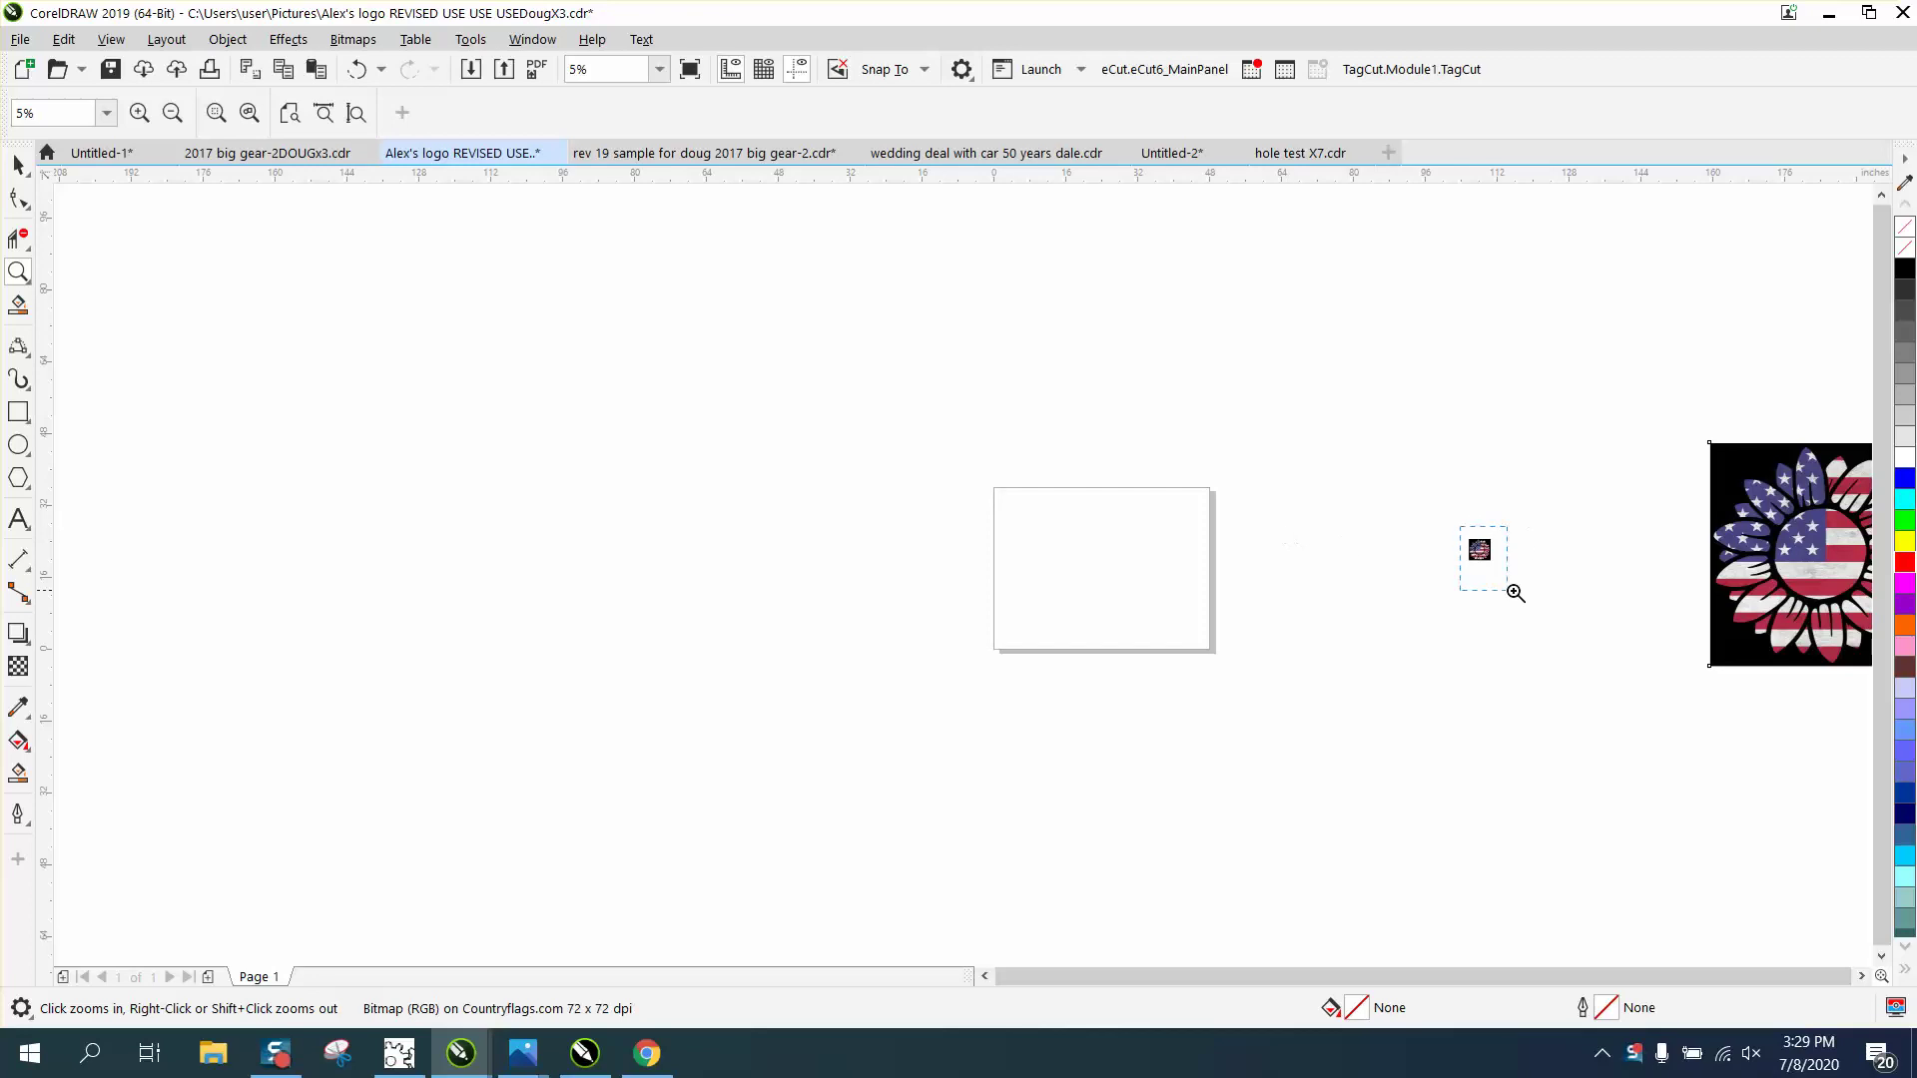
left_click_drag(1515, 592, 1515, 592)
left_click(18, 164)
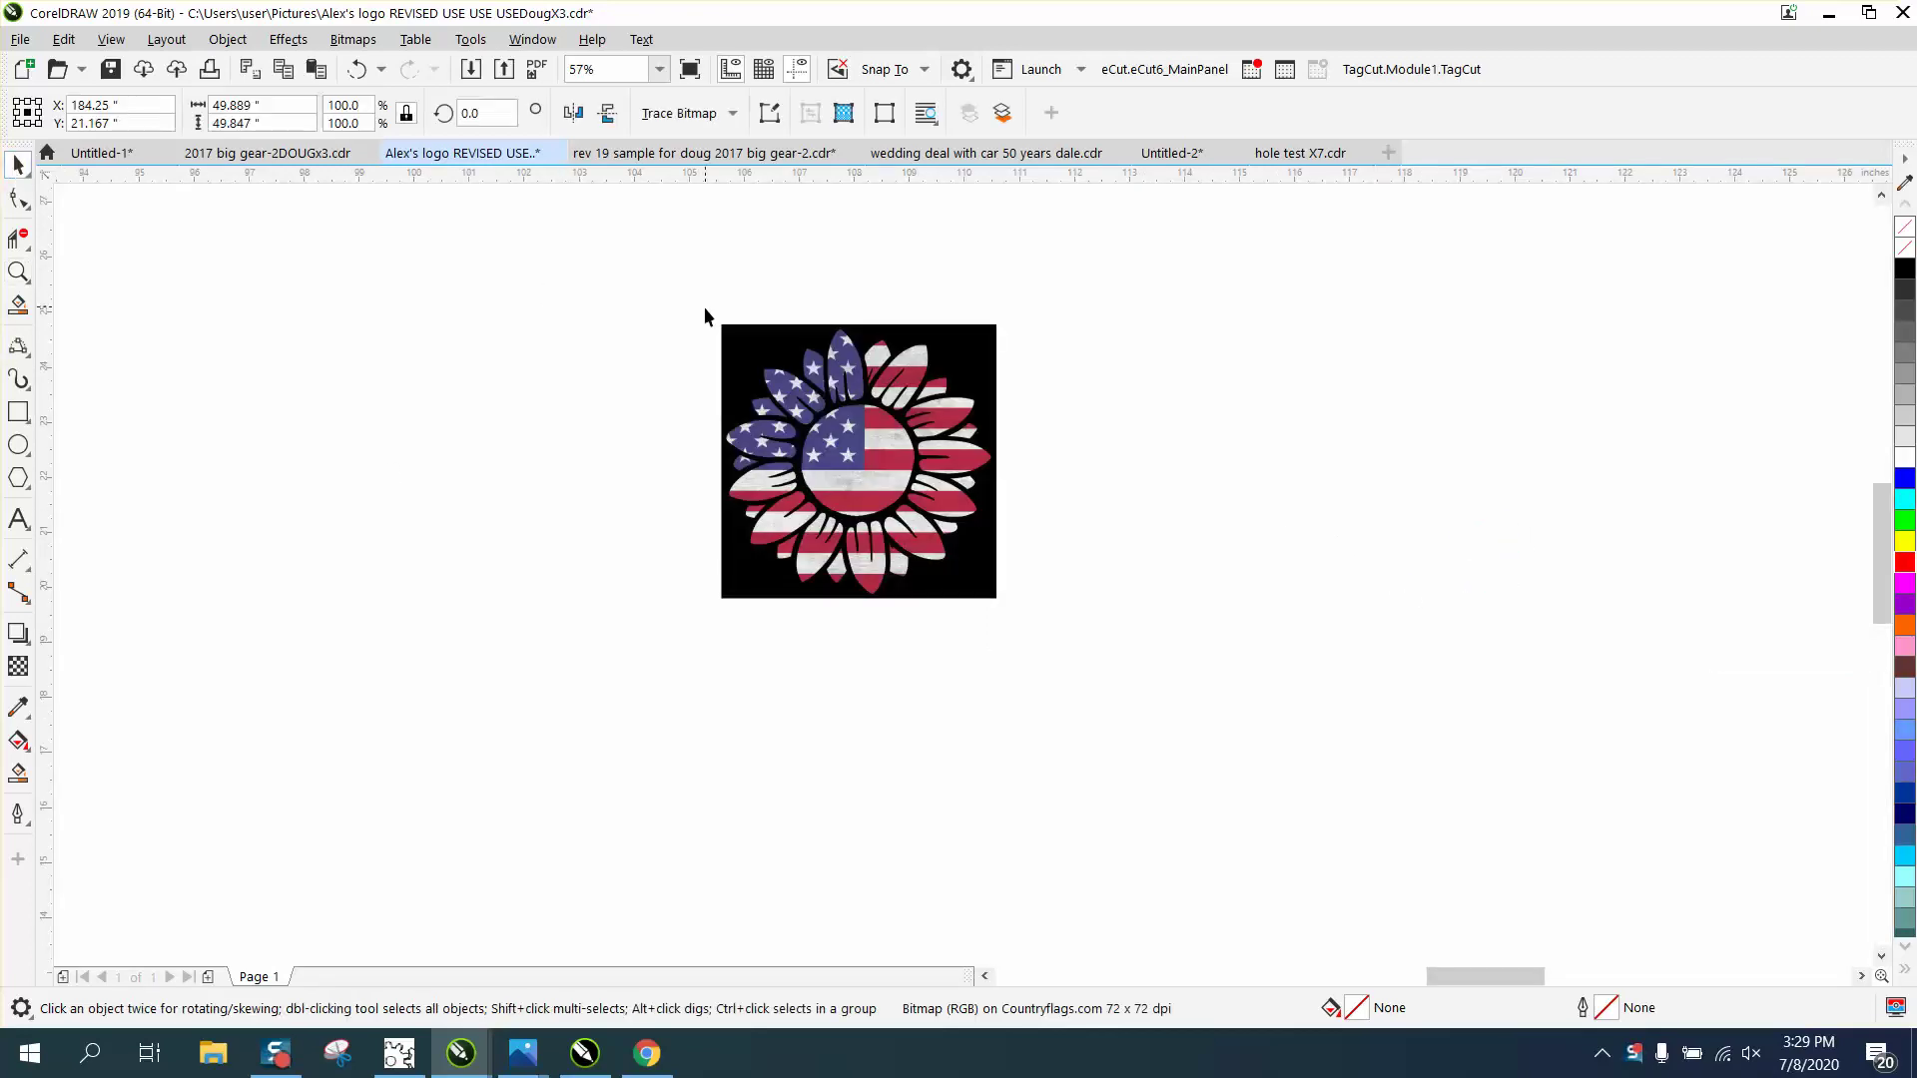
left_click(753, 345)
- Set the nudge distance to 6.0 inches
left_click(463, 238)
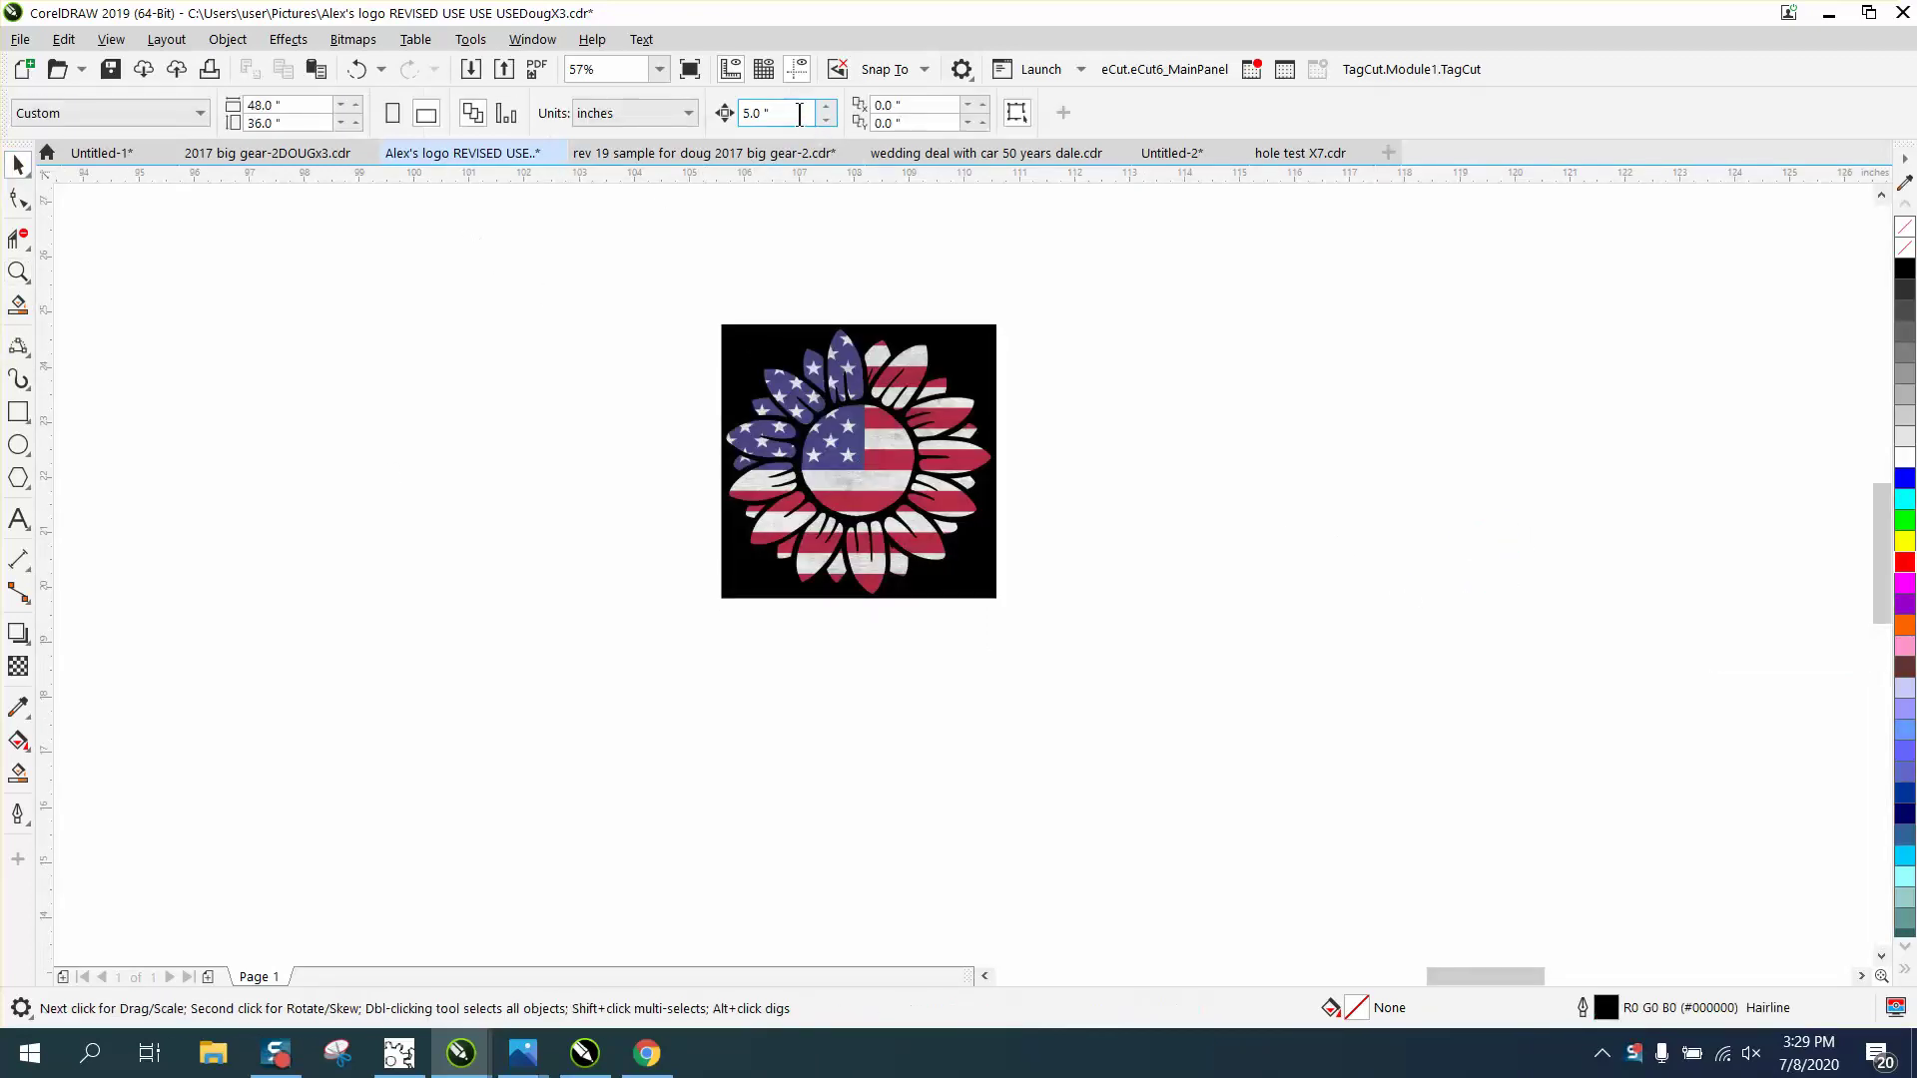
double_click(799, 115)
type("6")
key("Return")
- Duplicate the flower bitmap and nudge the copy 12 inches to the left
left_click(837, 346)
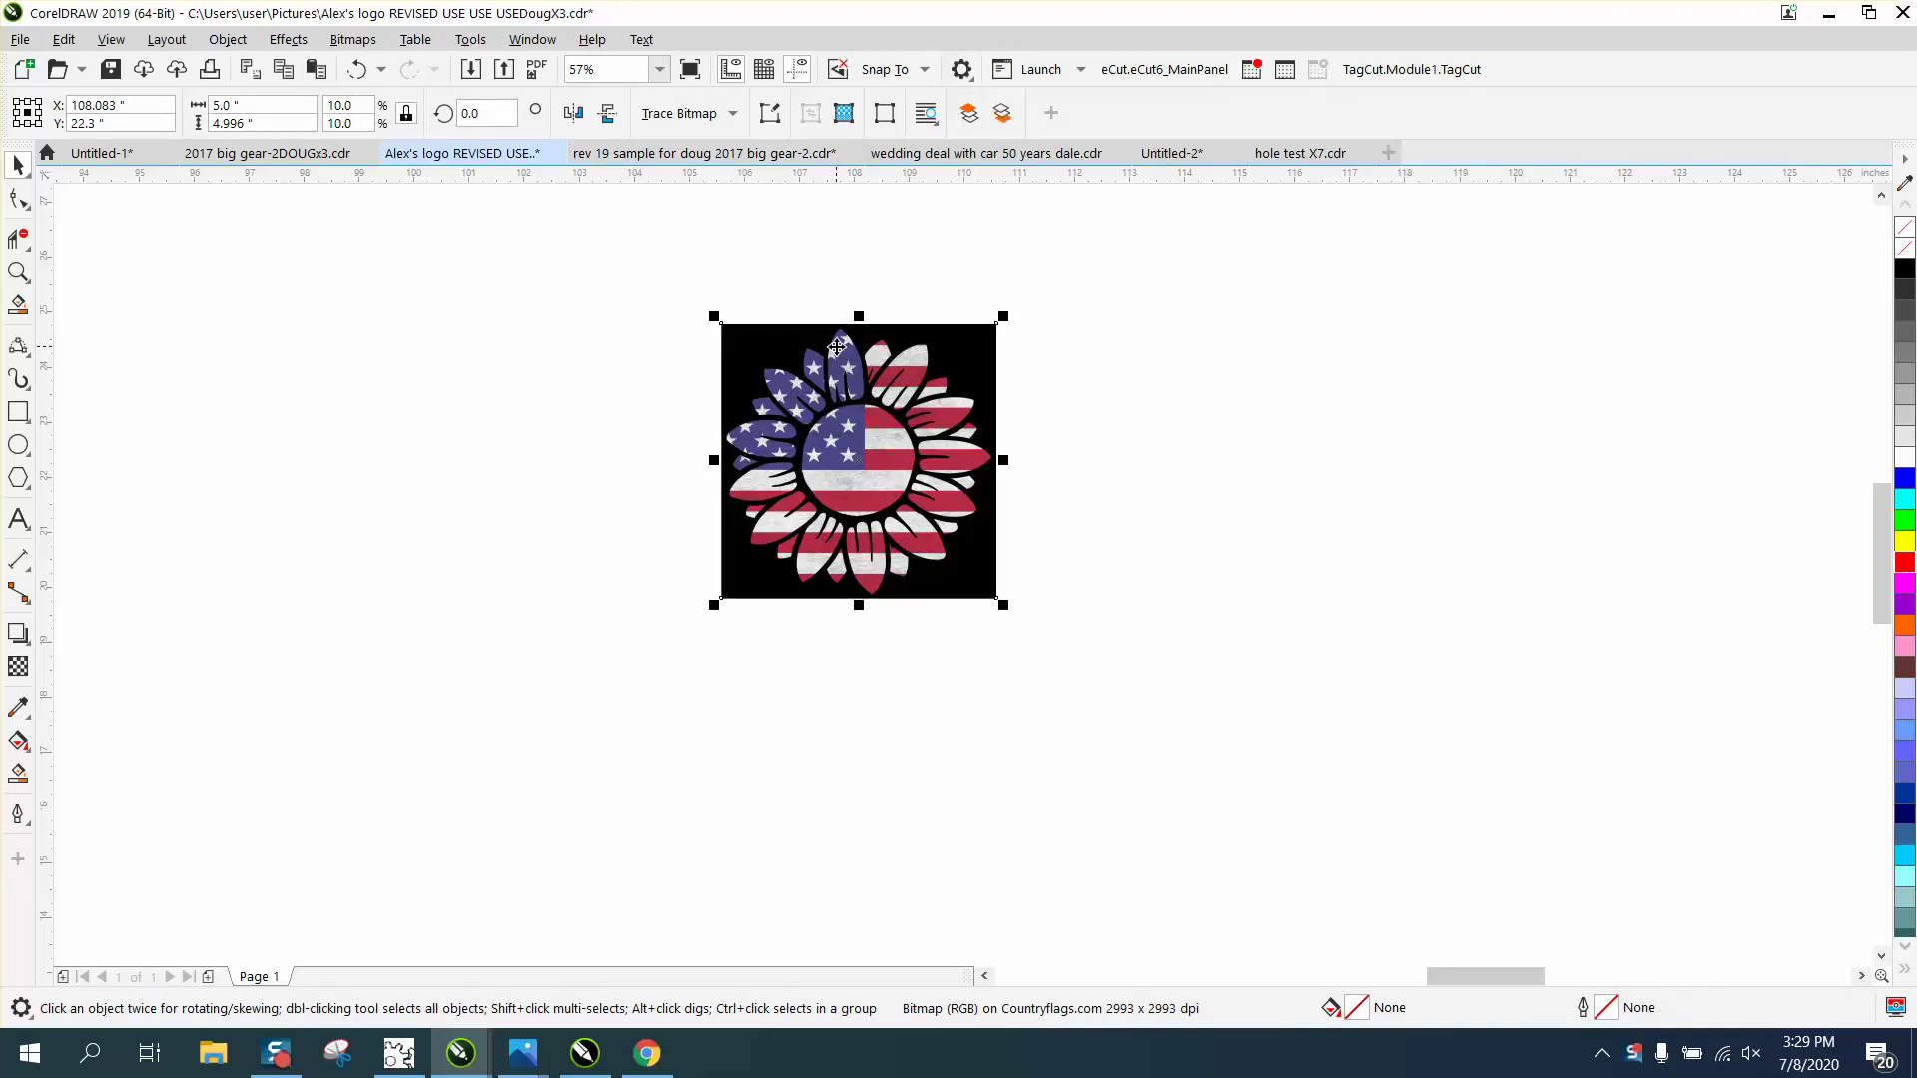
key("KP_Add")
key("Left")
key("Left")
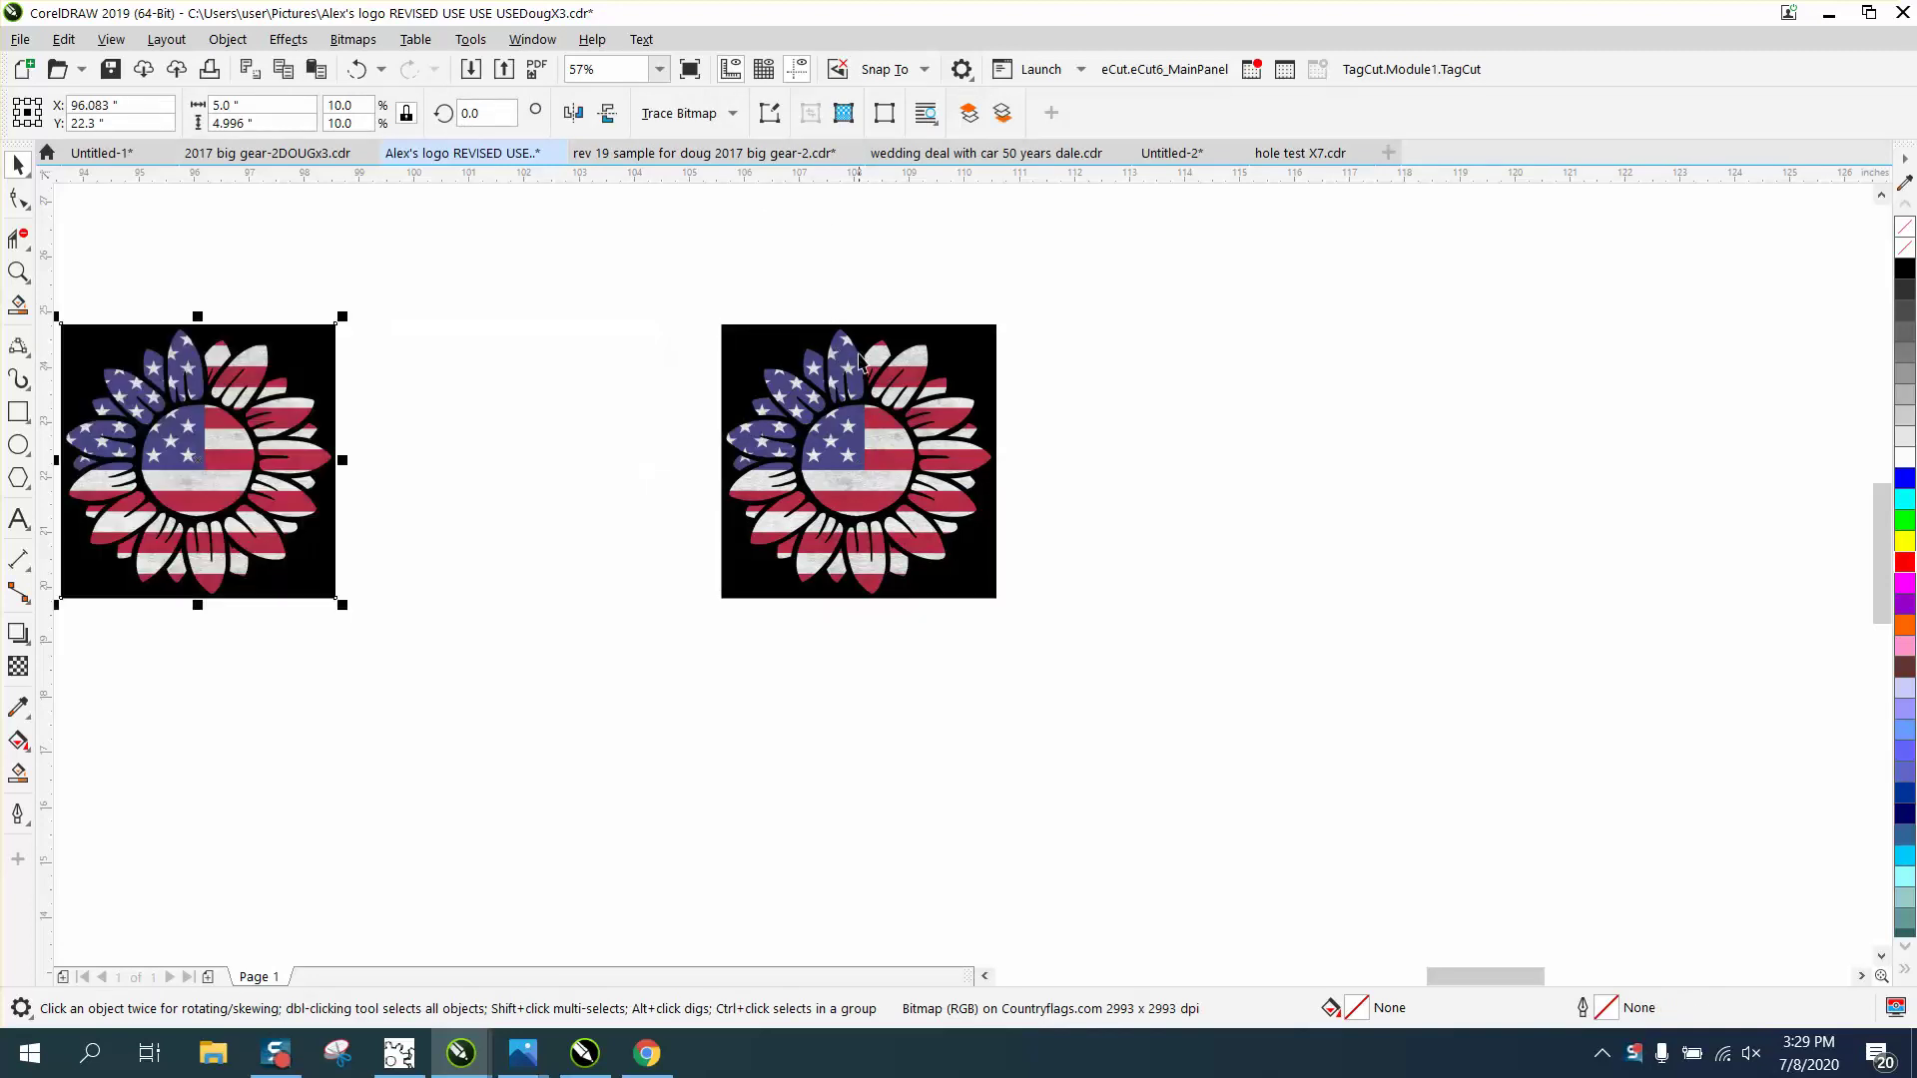
- Resample the right flower bitmap to 2993 dpi, about 5.001 inches wide
left_click(859, 360)
left_click(359, 42)
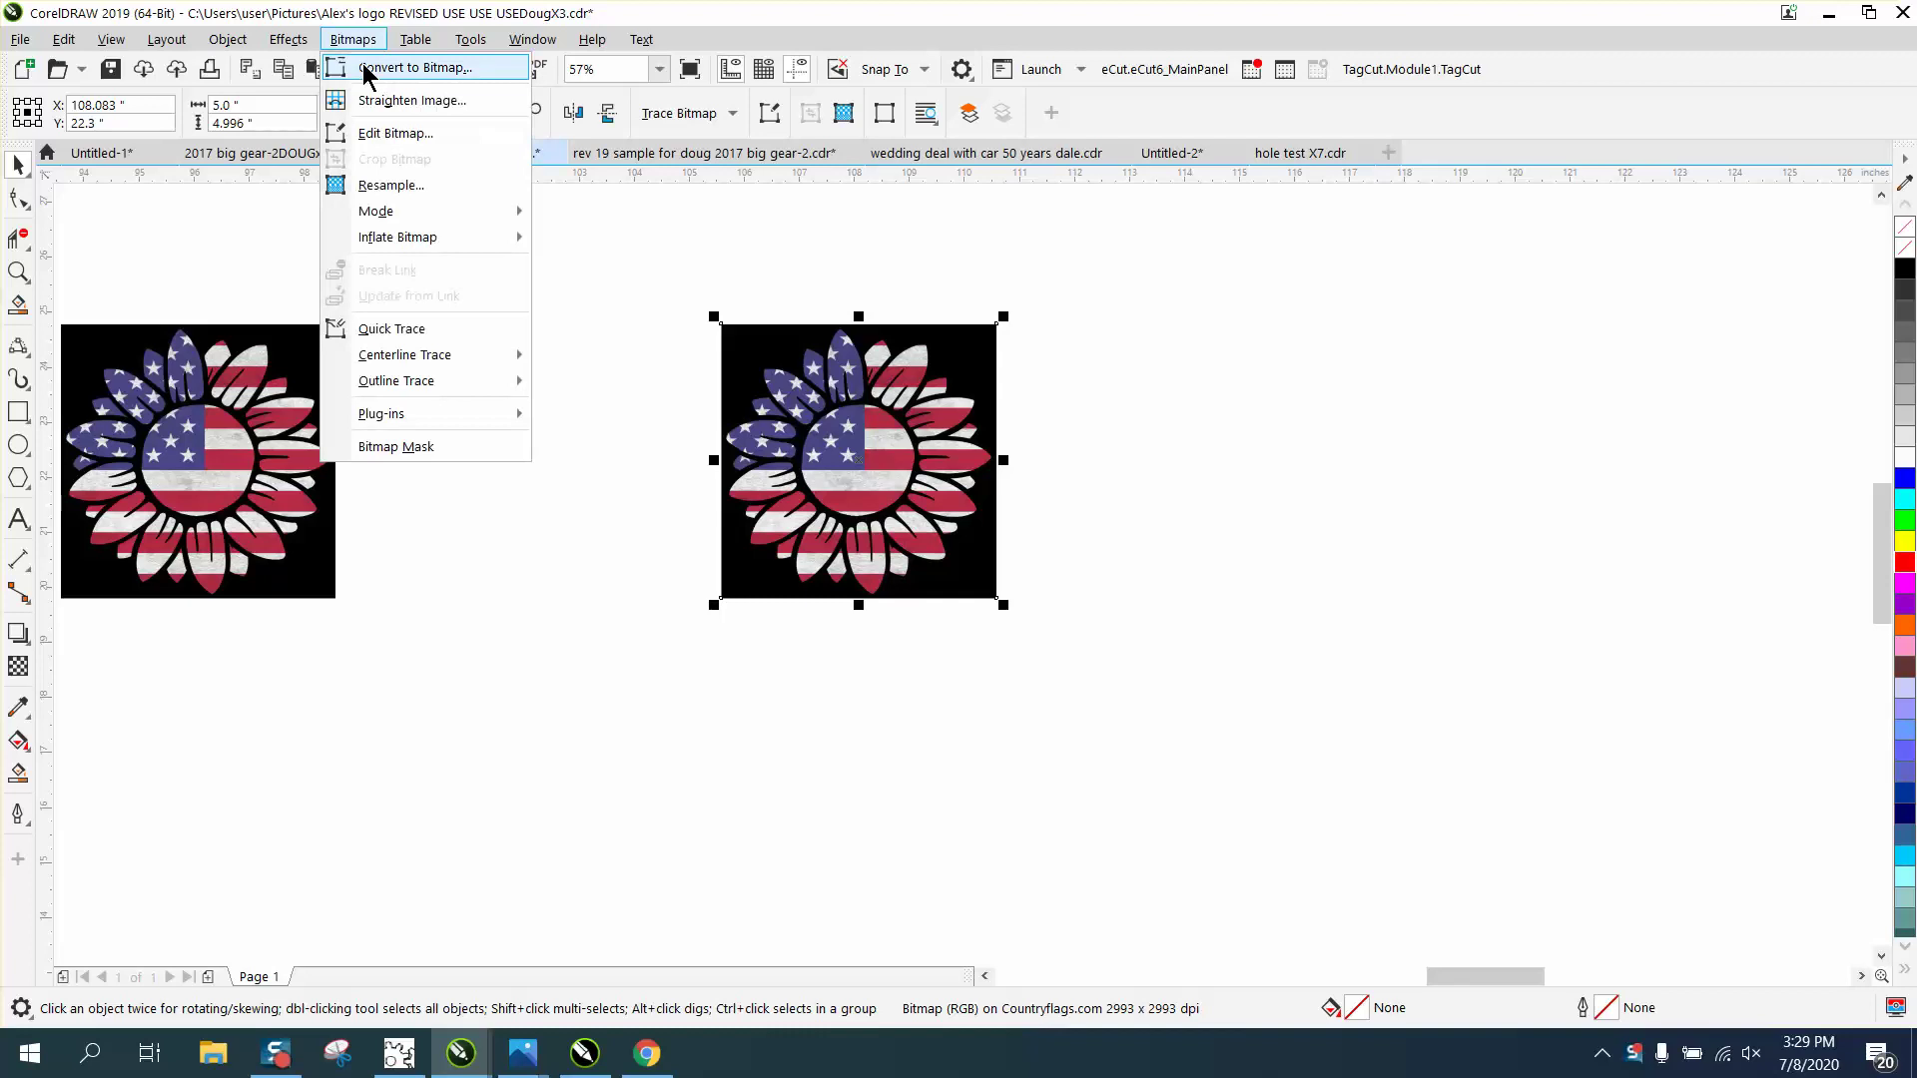
left_click(419, 185)
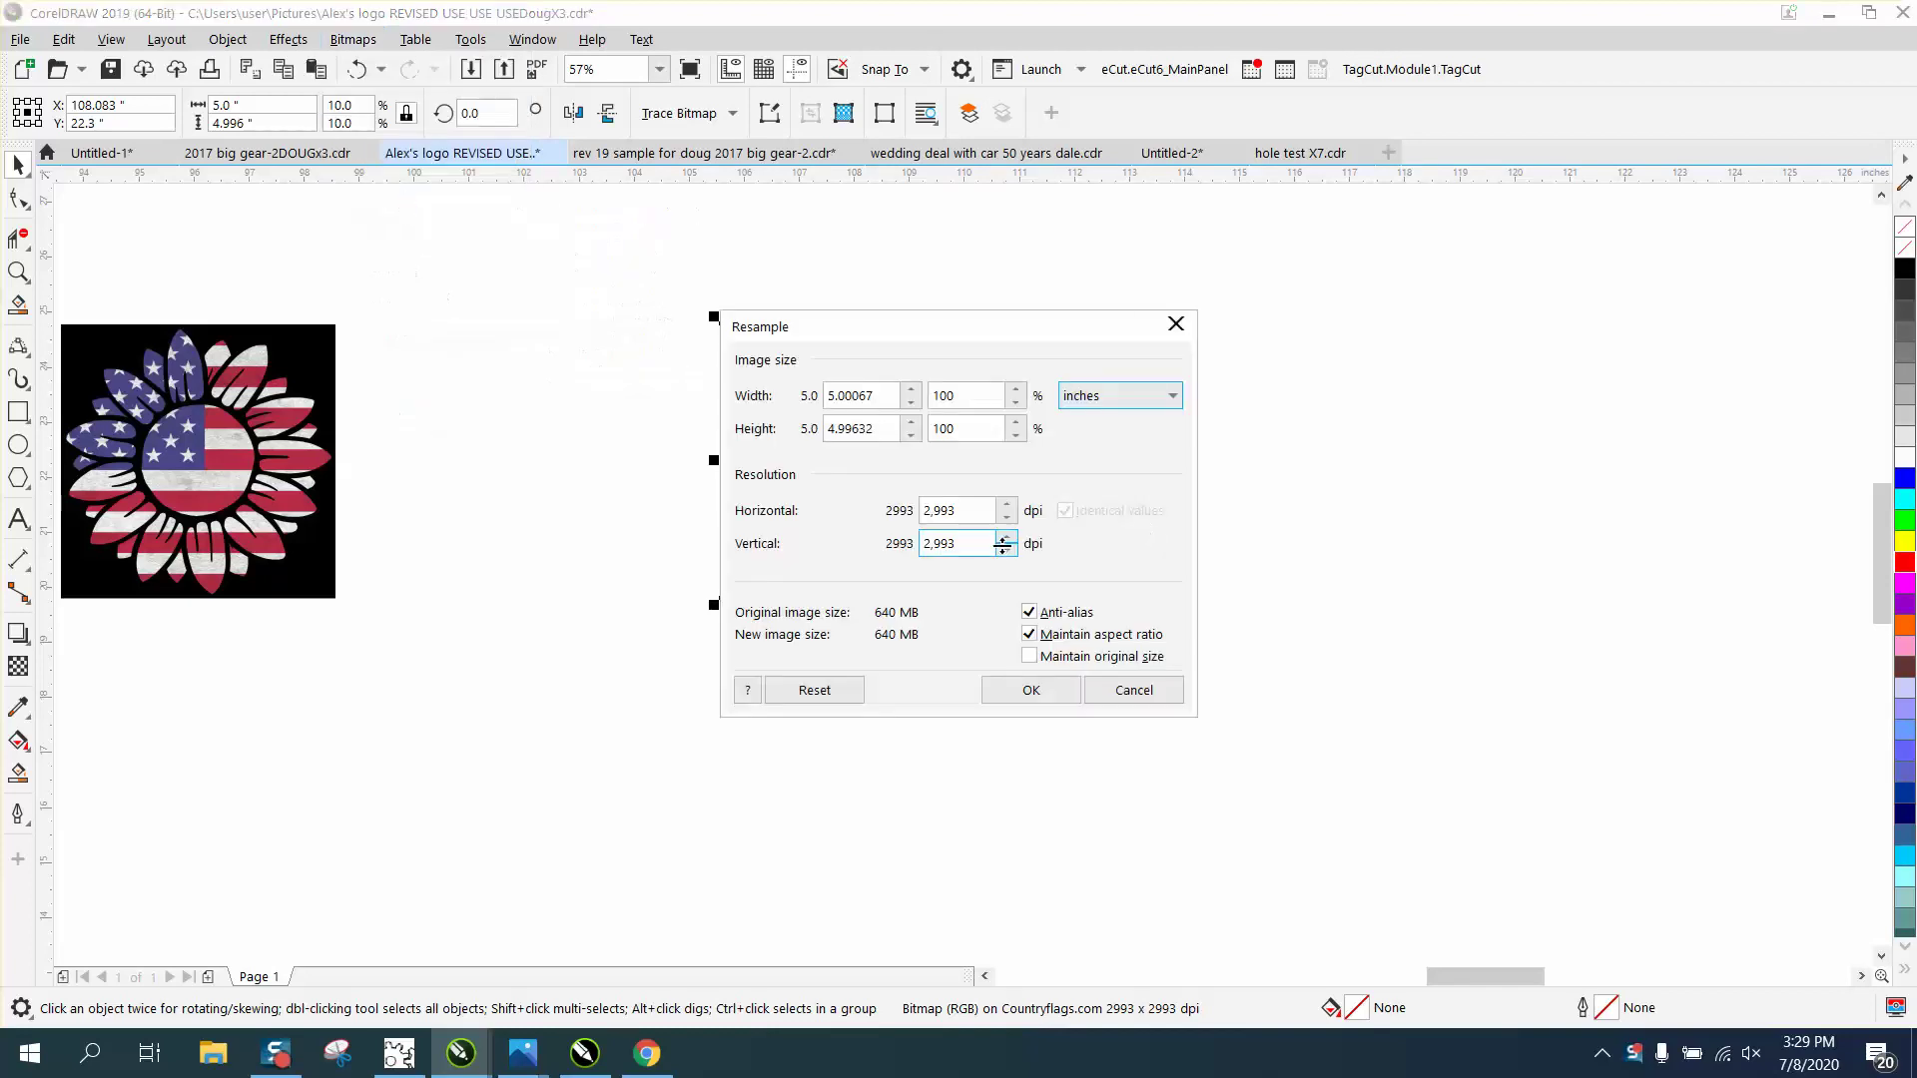
left_click(989, 510)
left_click(1038, 689)
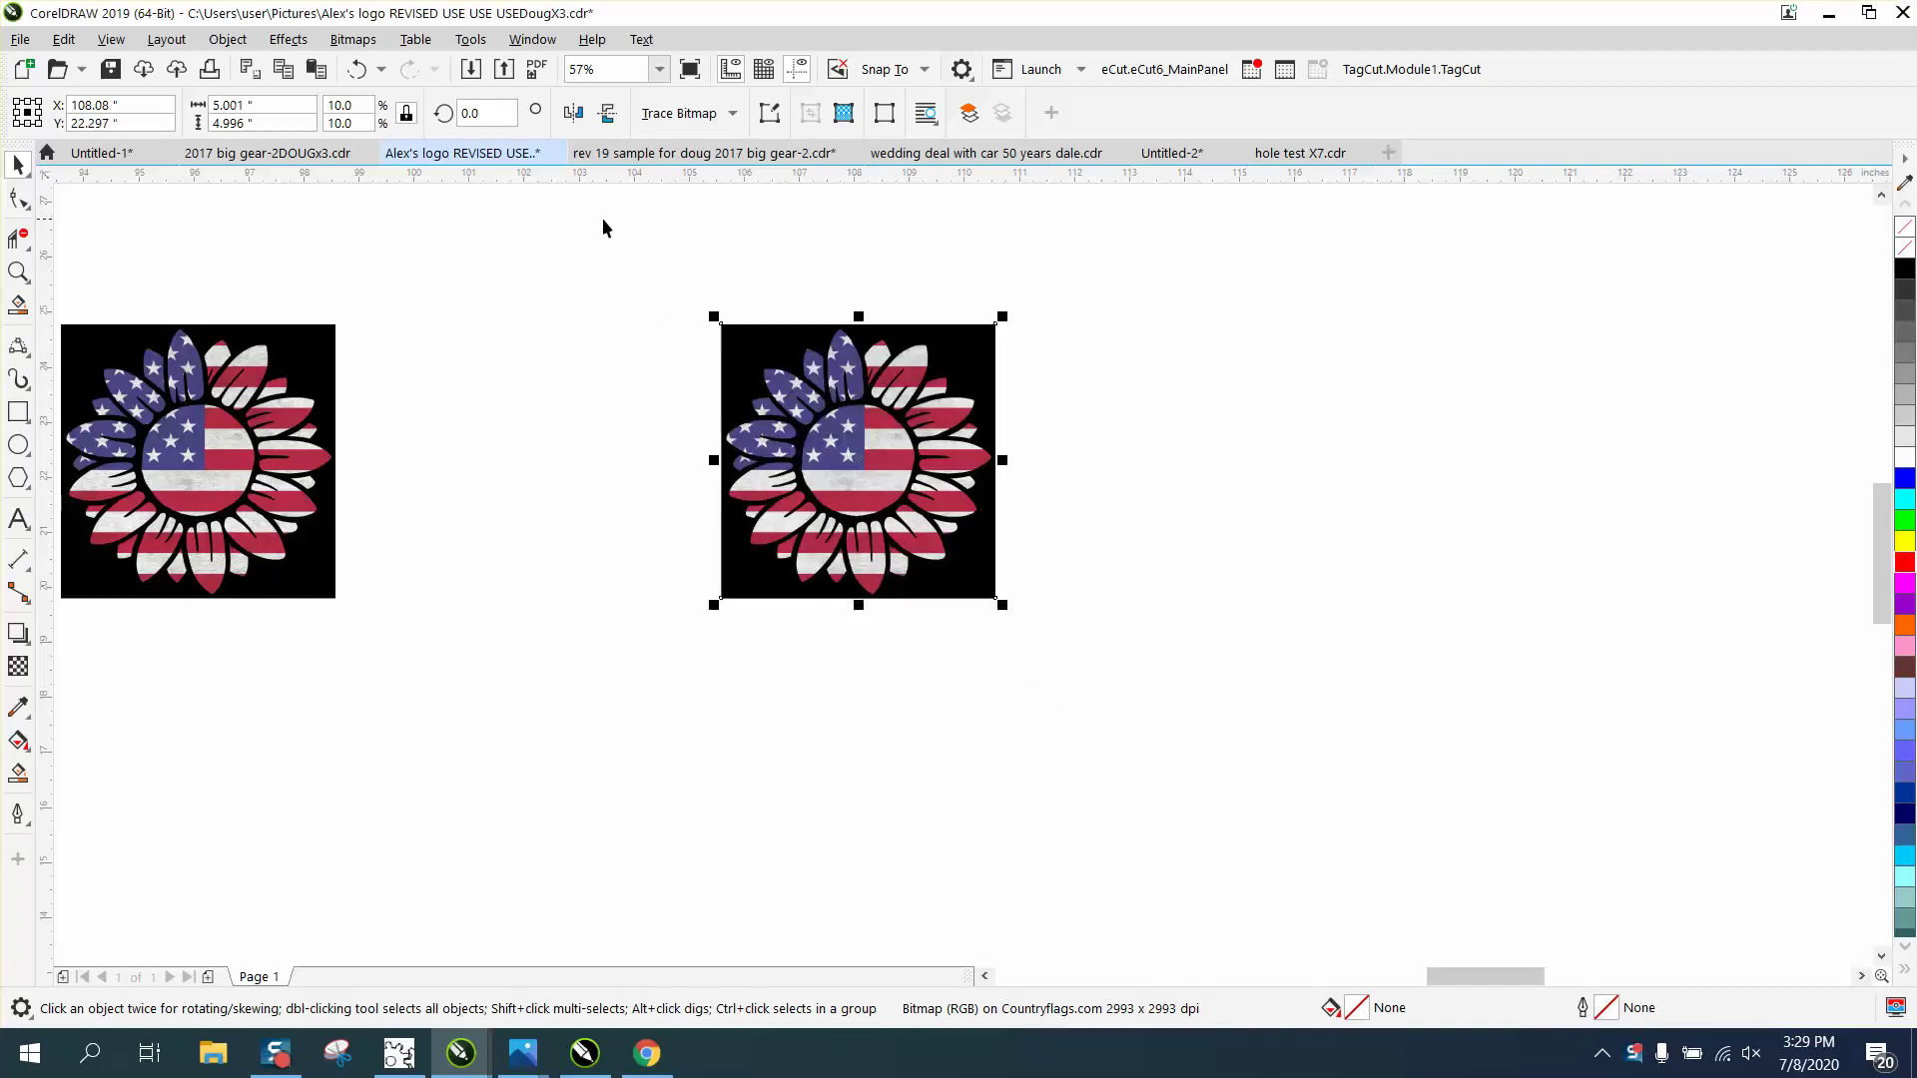
- Open Convert to Bitmap and cancel without converting
left_click(353, 40)
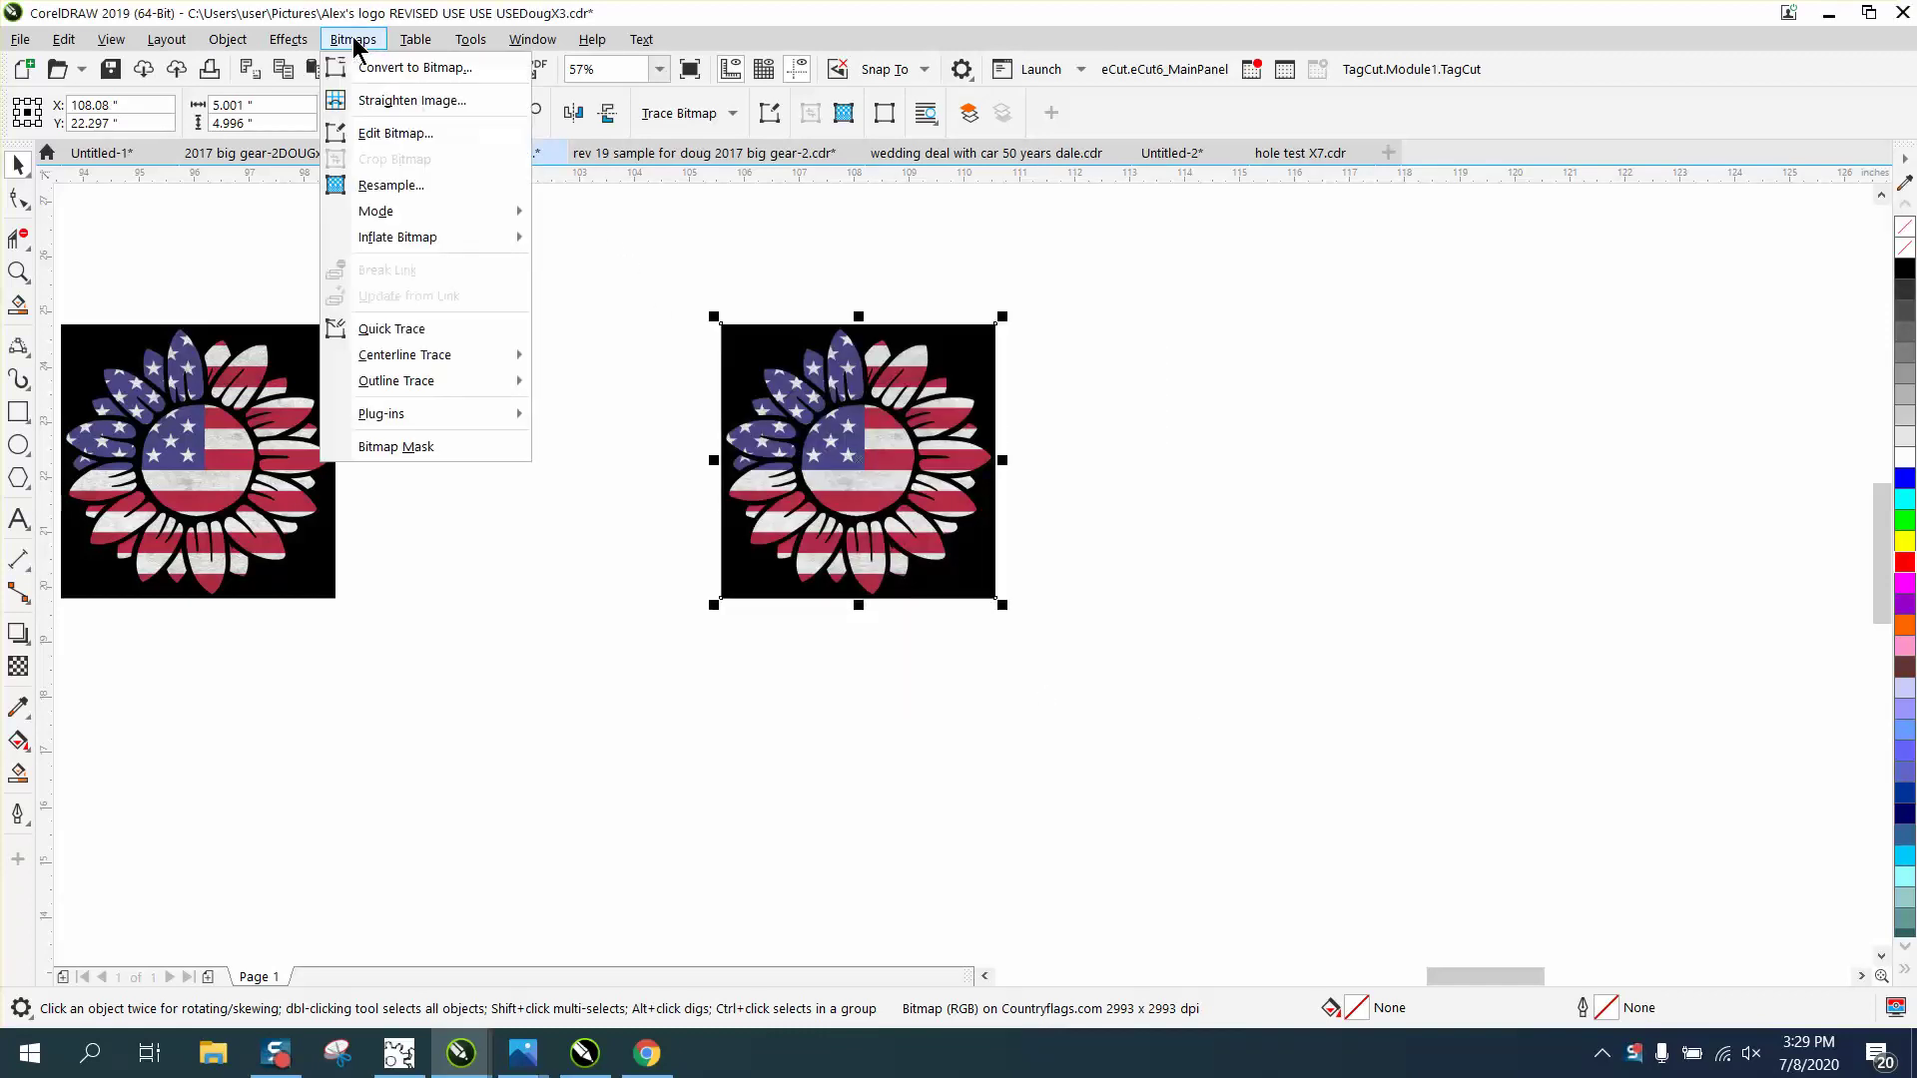
left_click(385, 68)
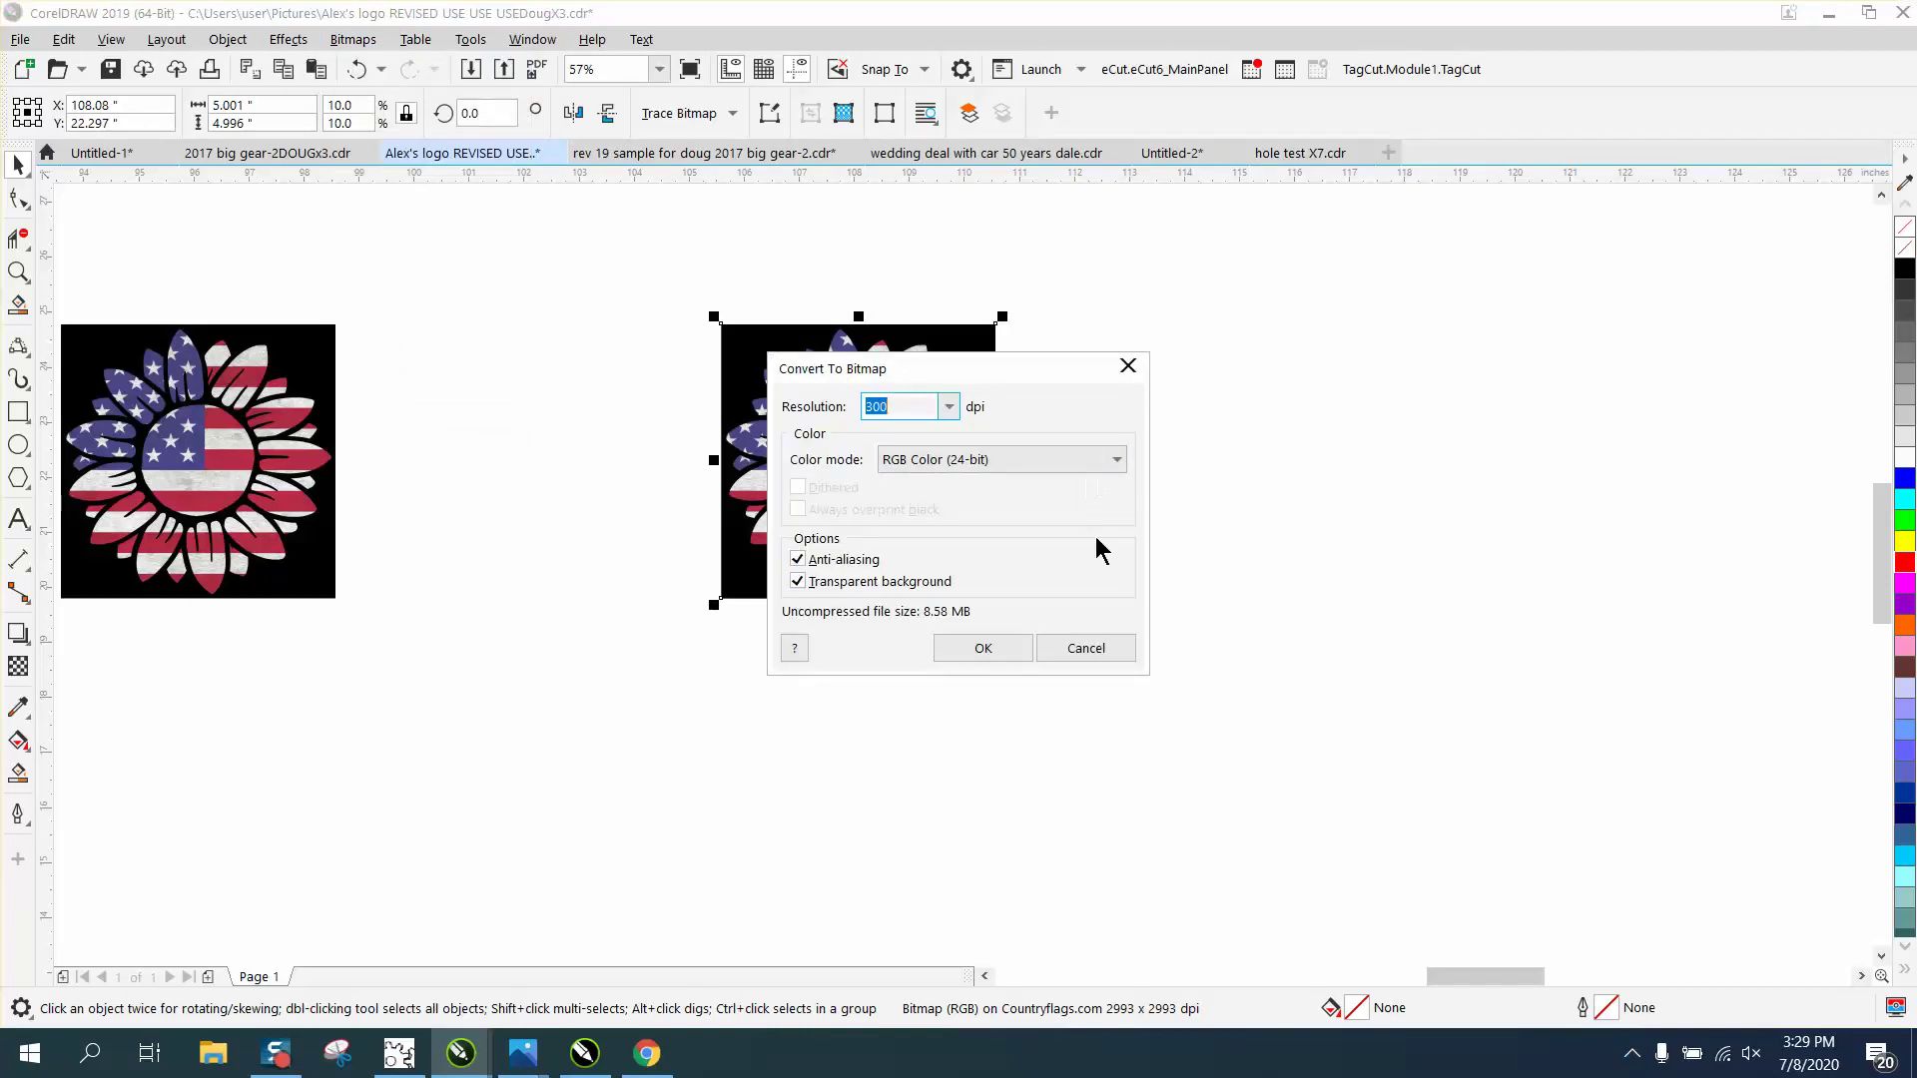
left_click(1075, 648)
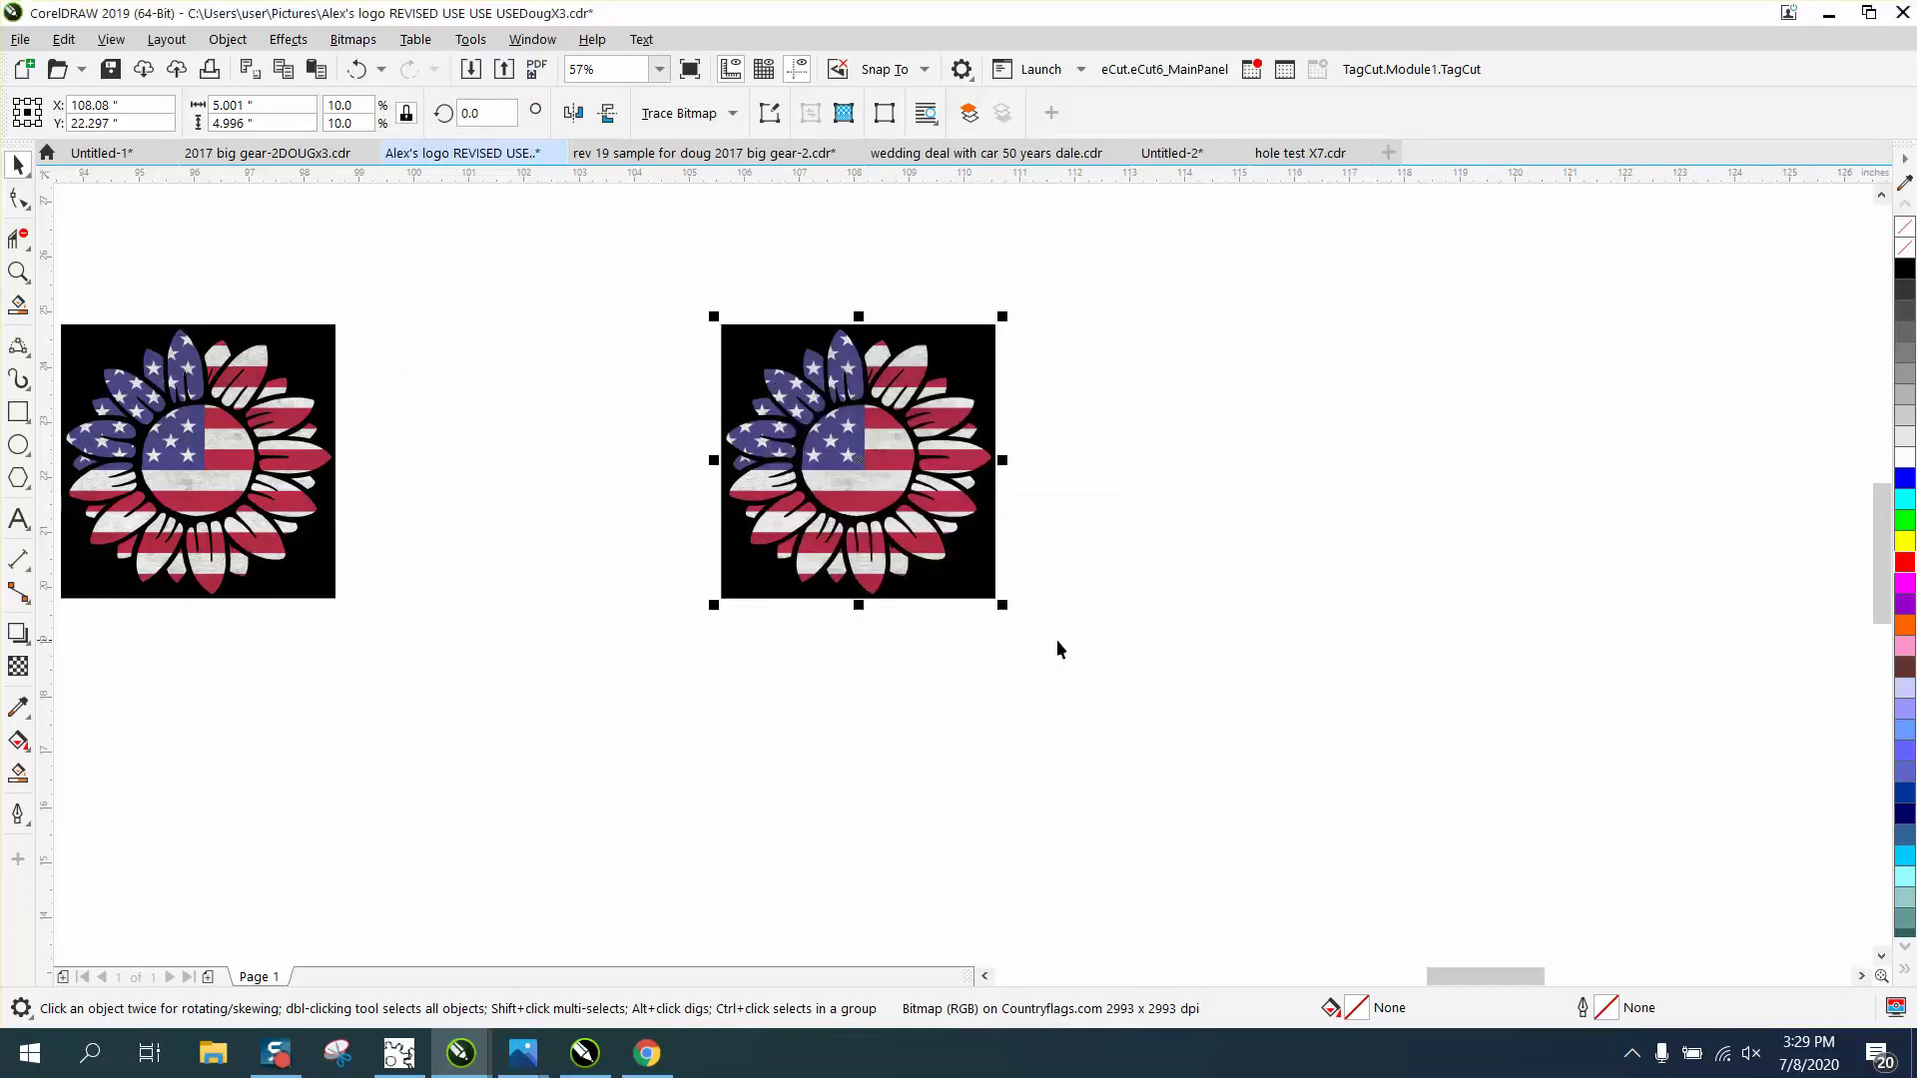
left_click(18, 272)
left_click_drag(809, 310, 1305, 642)
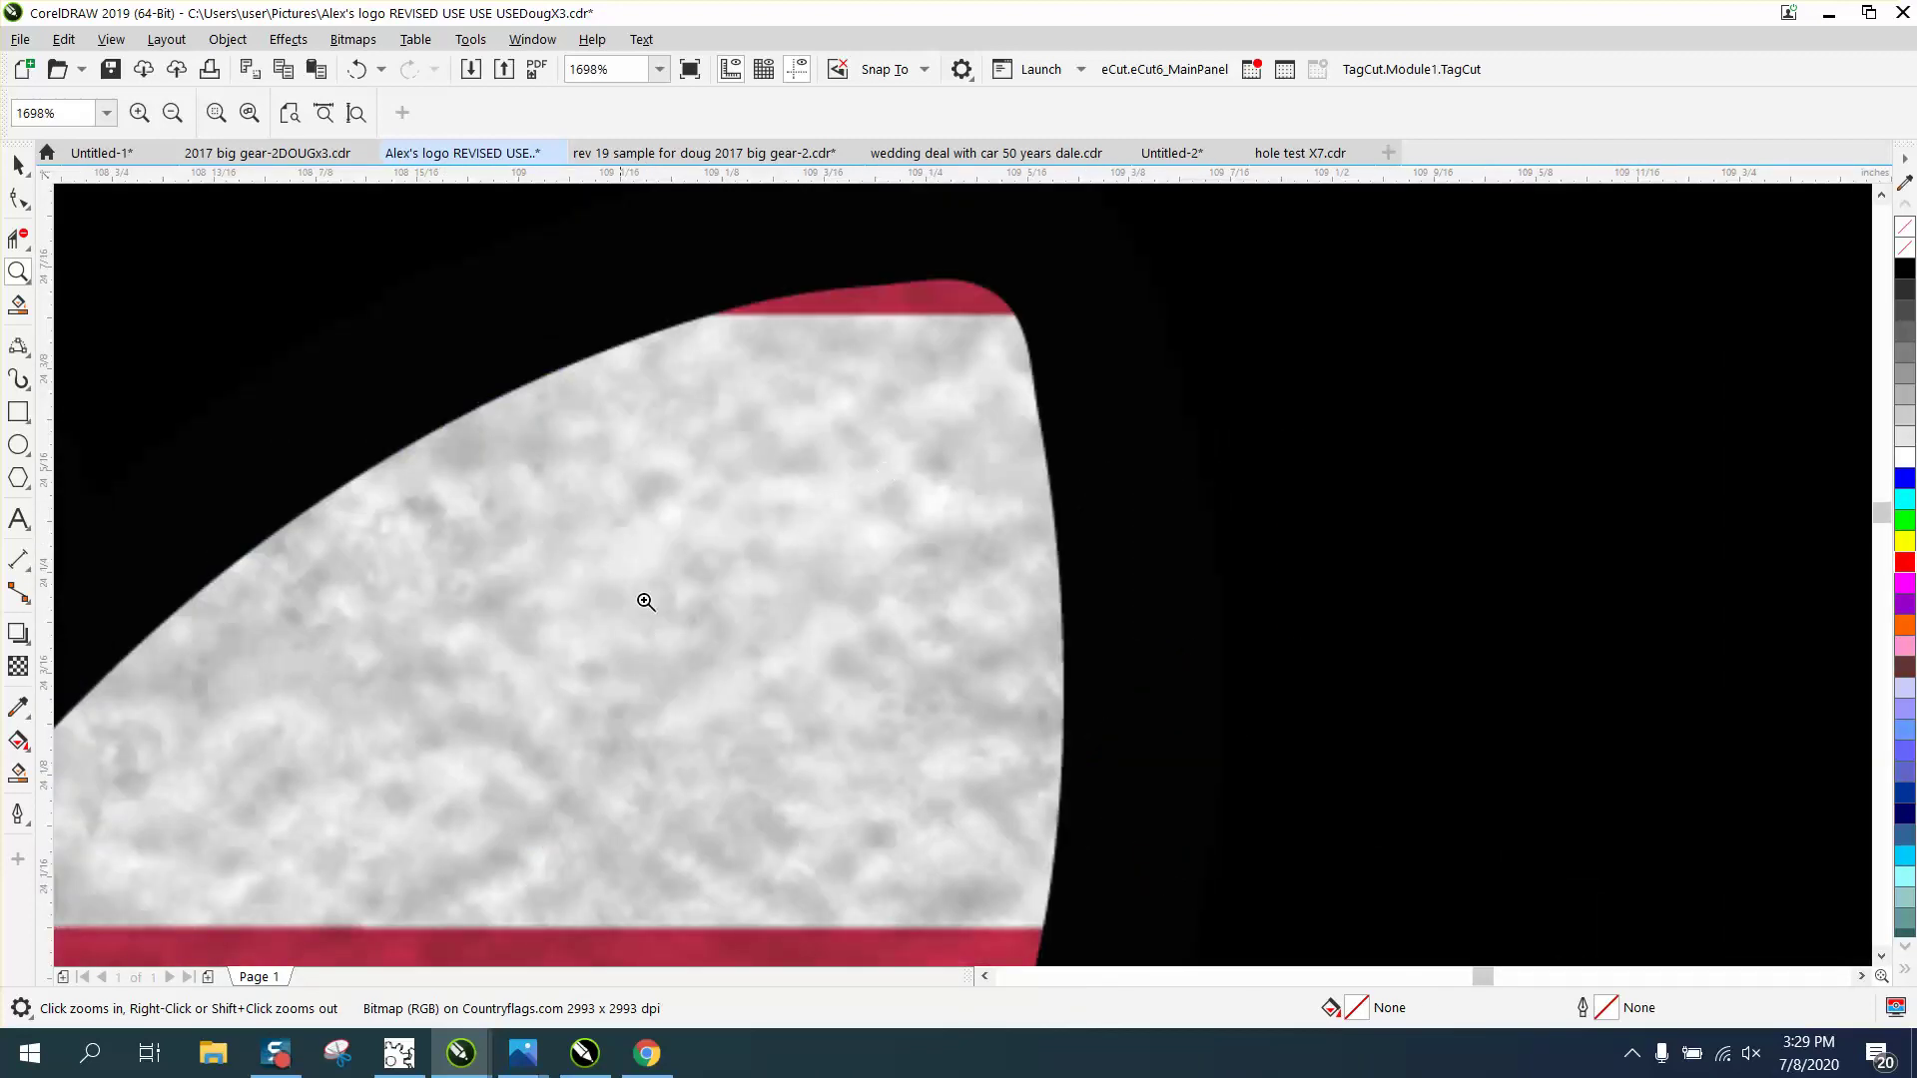
right_click(912, 437)
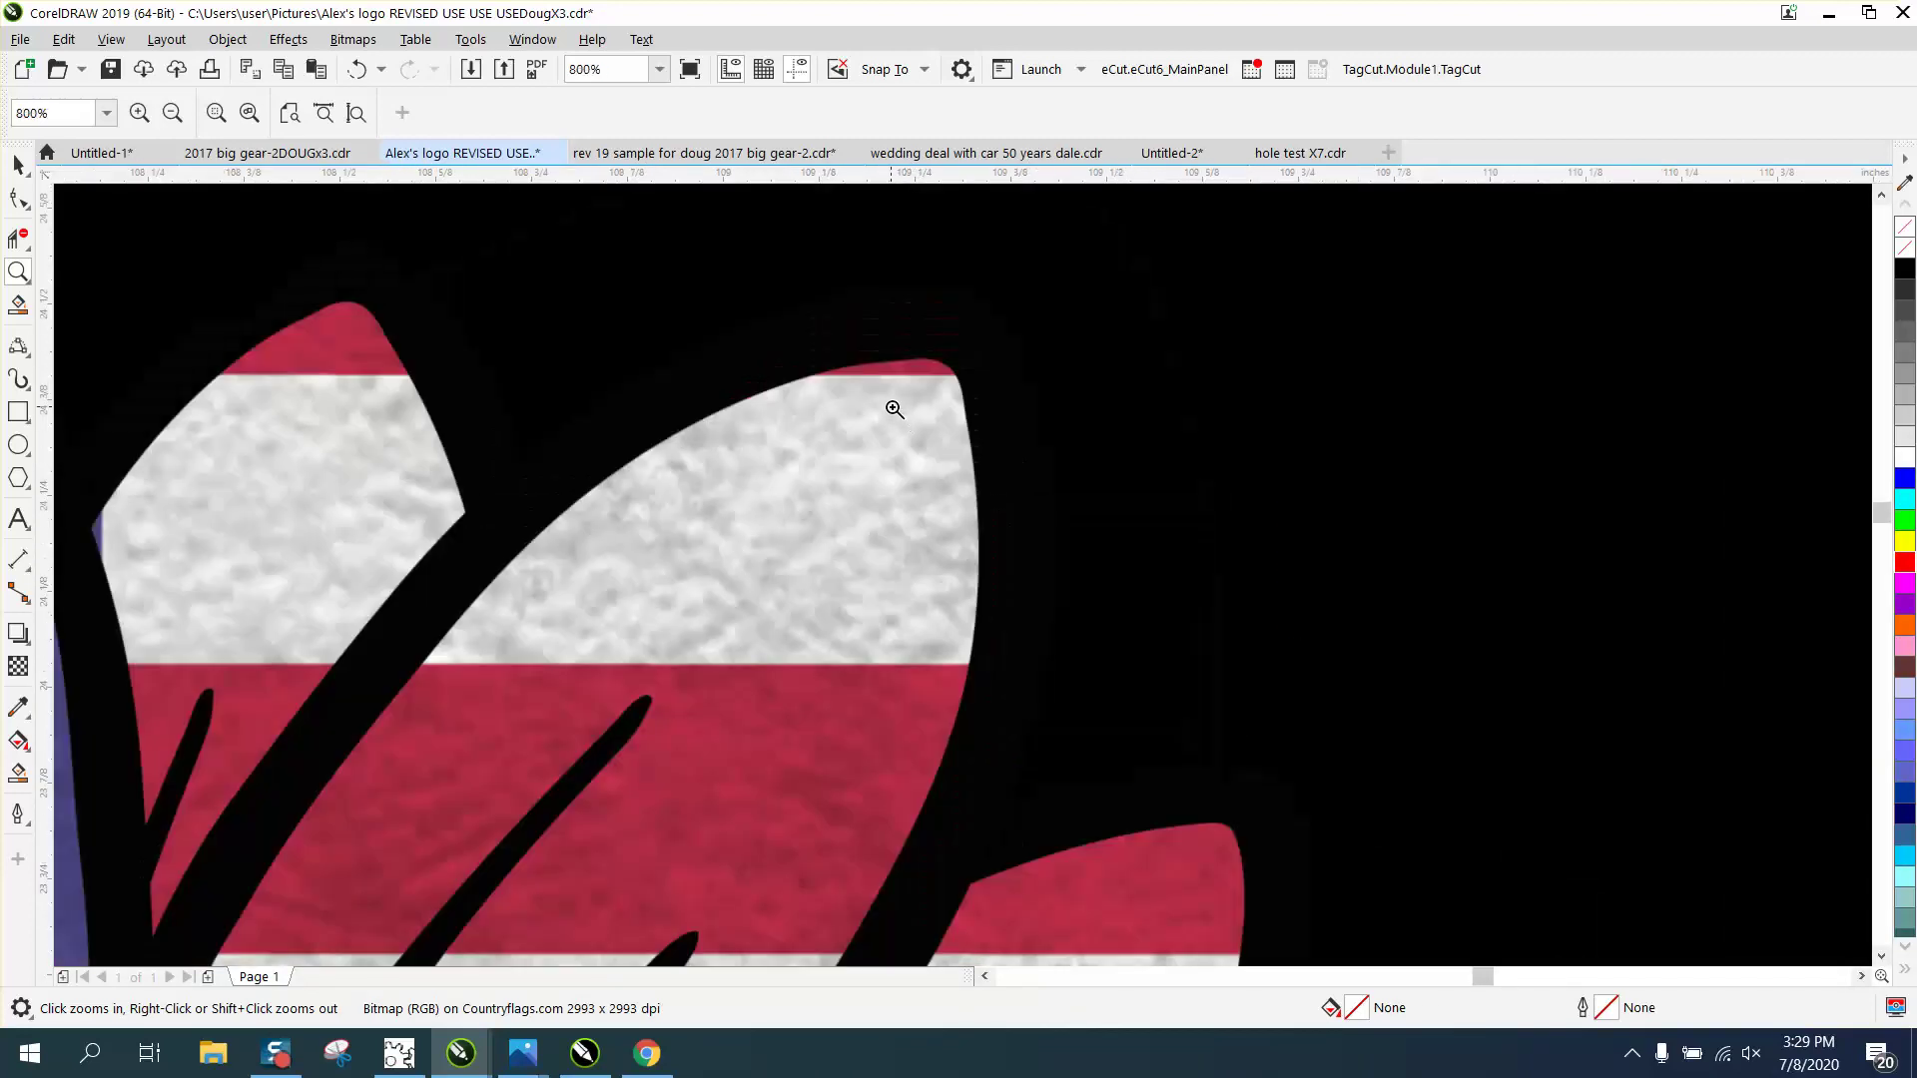
right_click(910, 463)
right_click(910, 463)
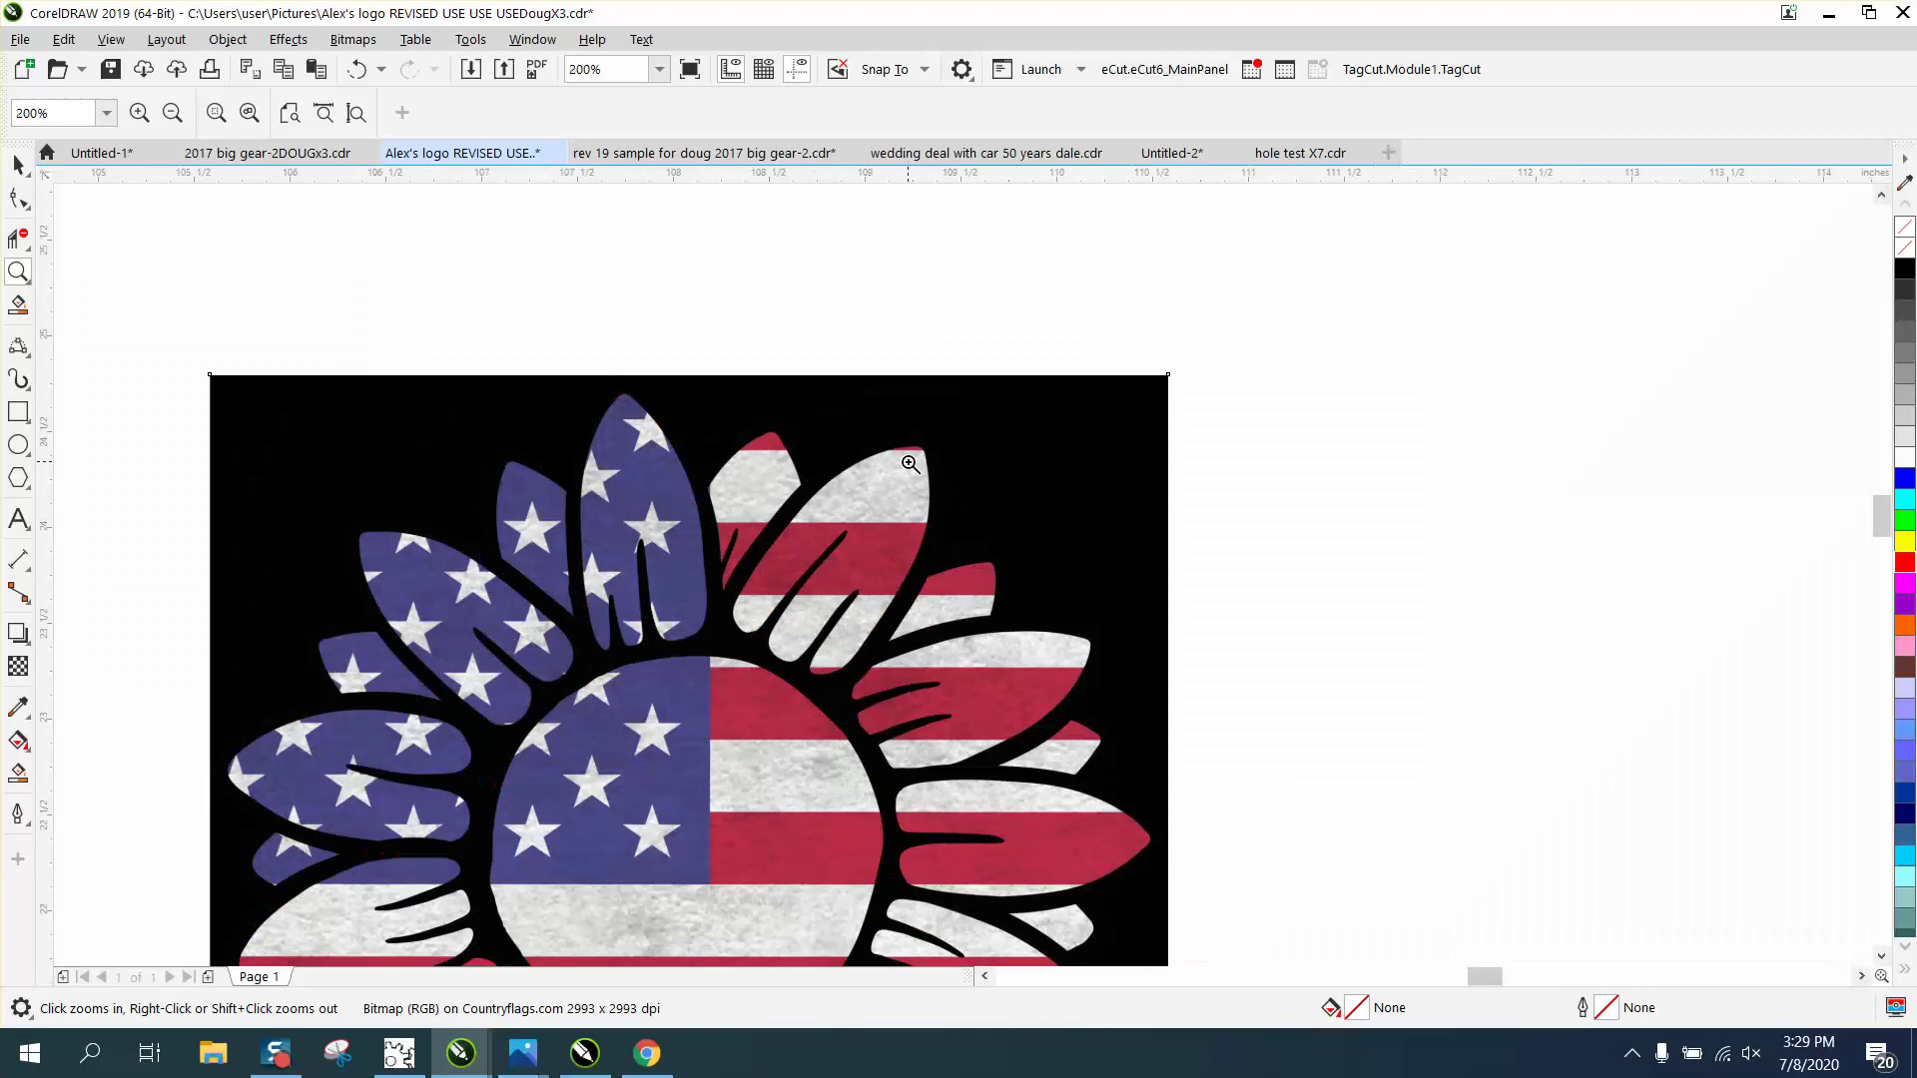
left_click_drag(633, 520, 714, 552)
right_click(633, 415)
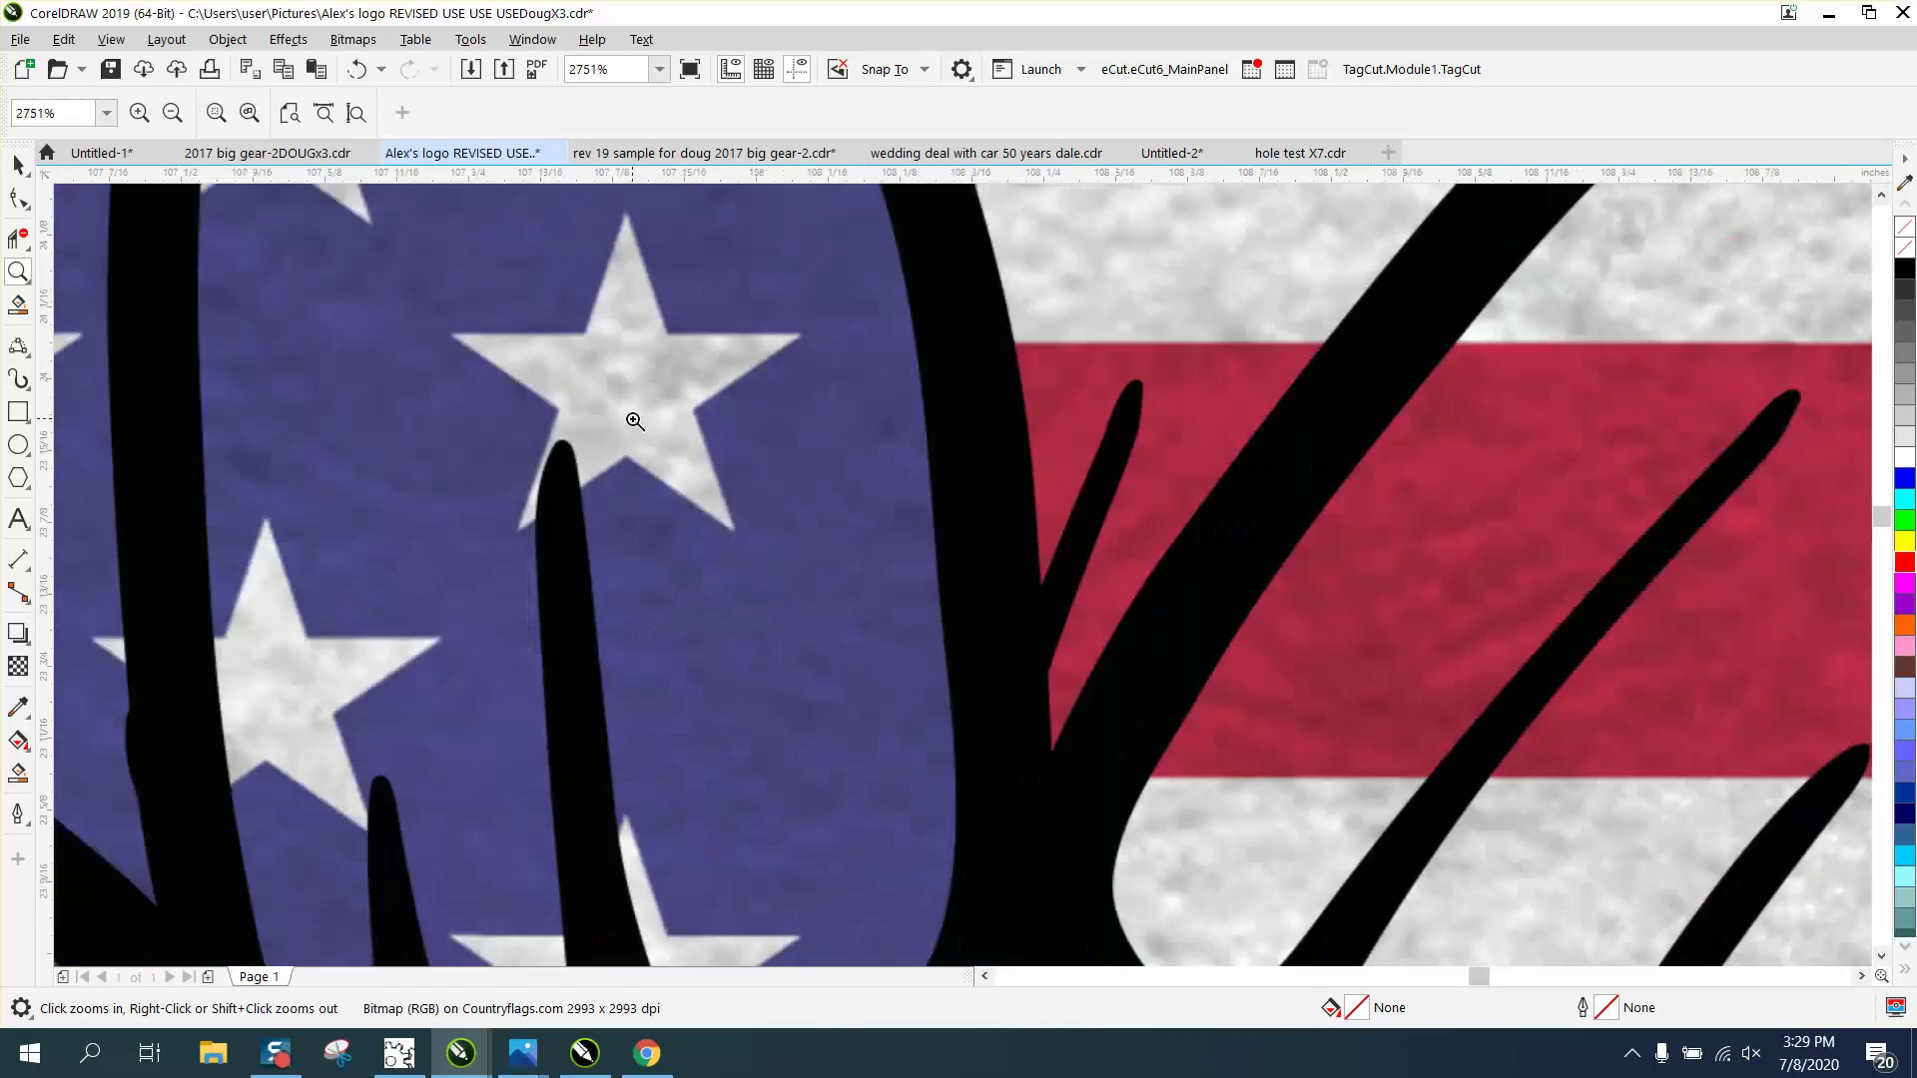
right_click(635, 413)
right_click(635, 412)
right_click(635, 413)
right_click(635, 410)
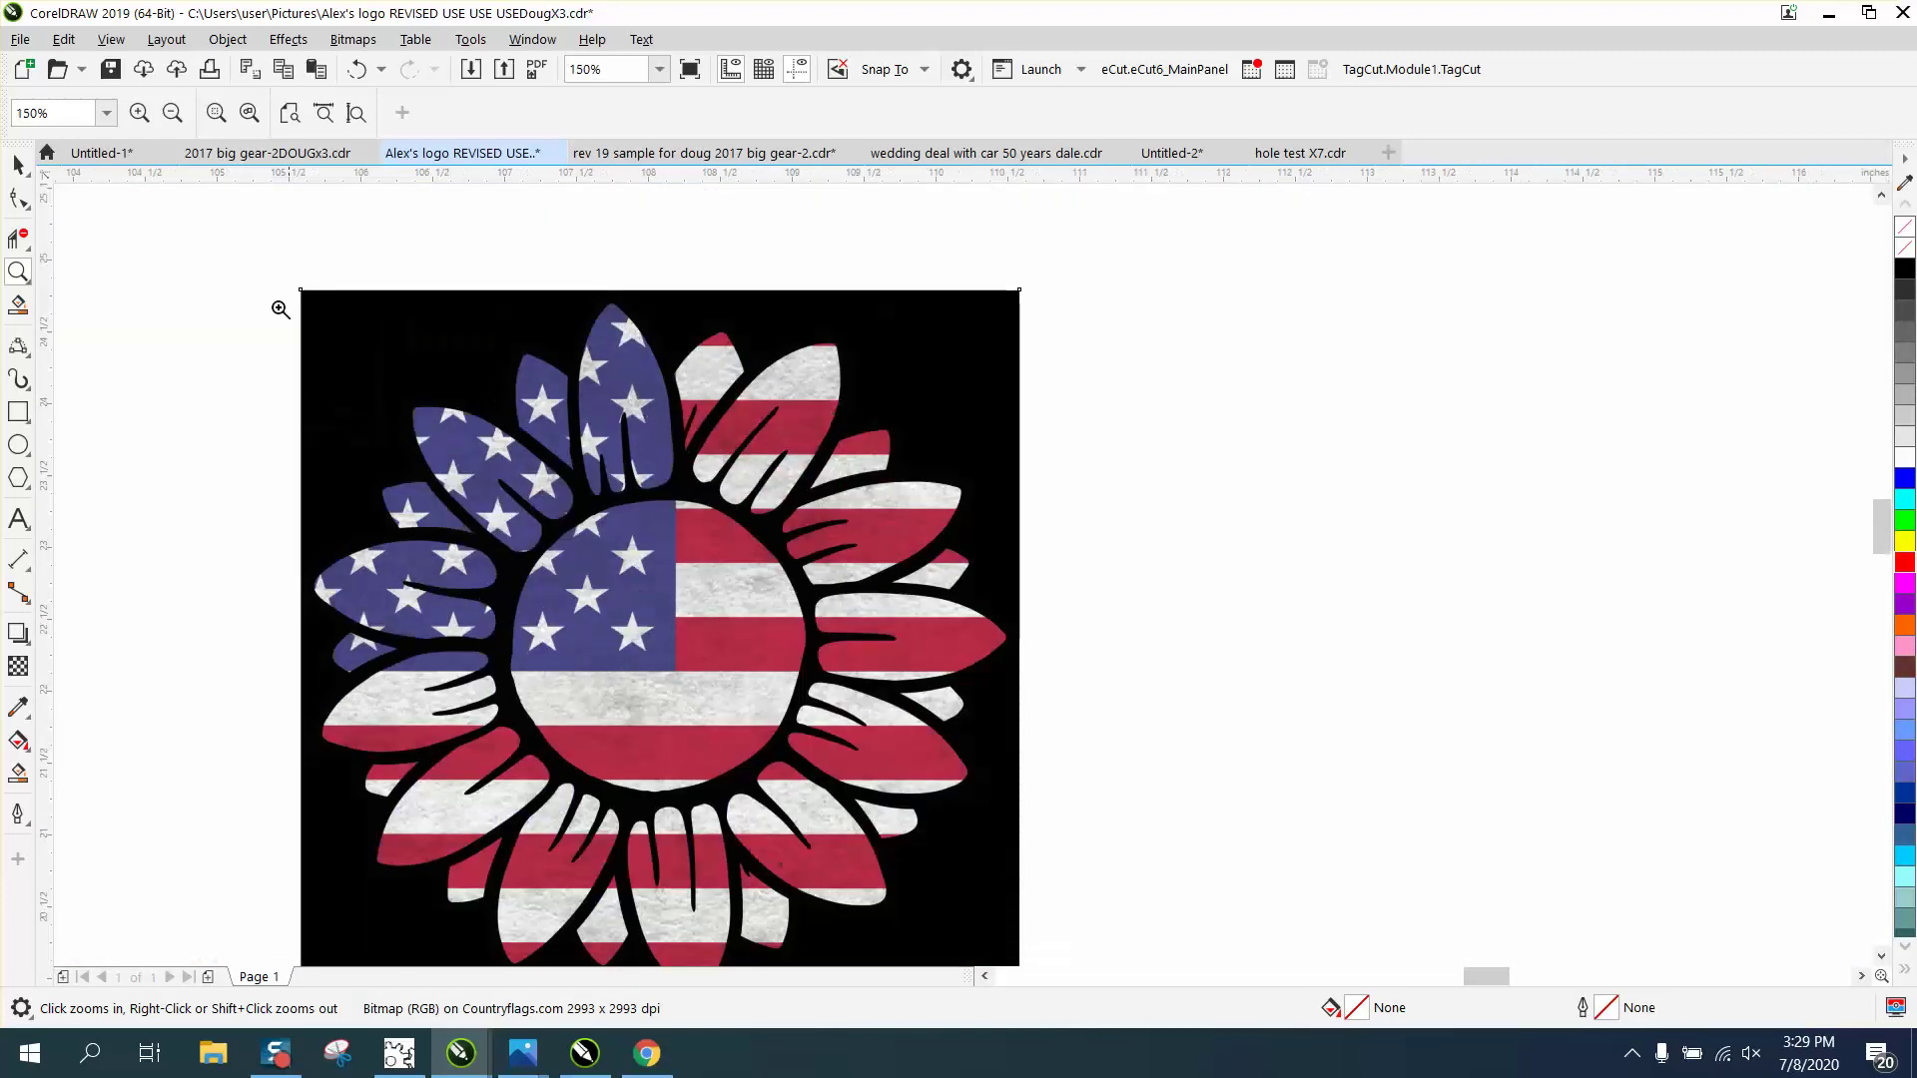
right_click(141, 222)
- Outline-trace the bitmap as Clipart with a reduced bitmap and detail 100, giving 1201 objects
left_click(18, 165)
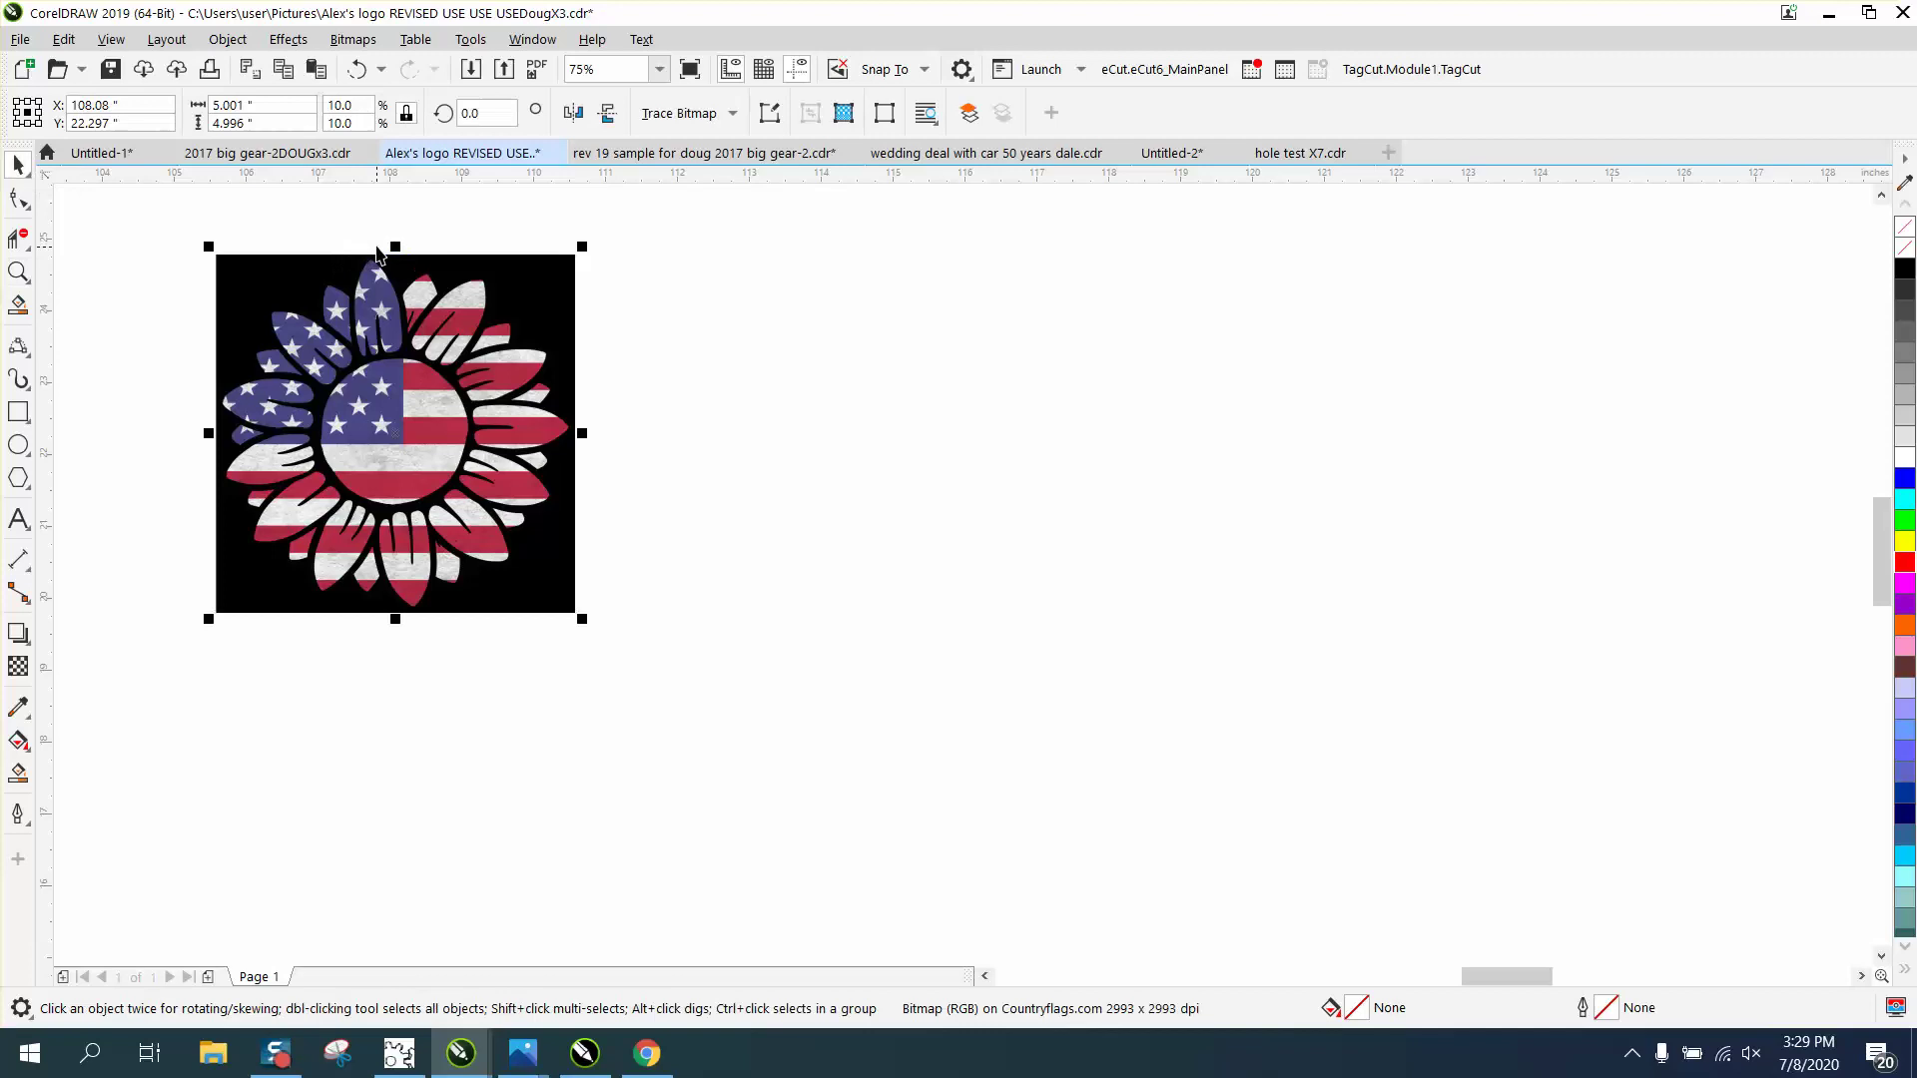
left_click(704, 116)
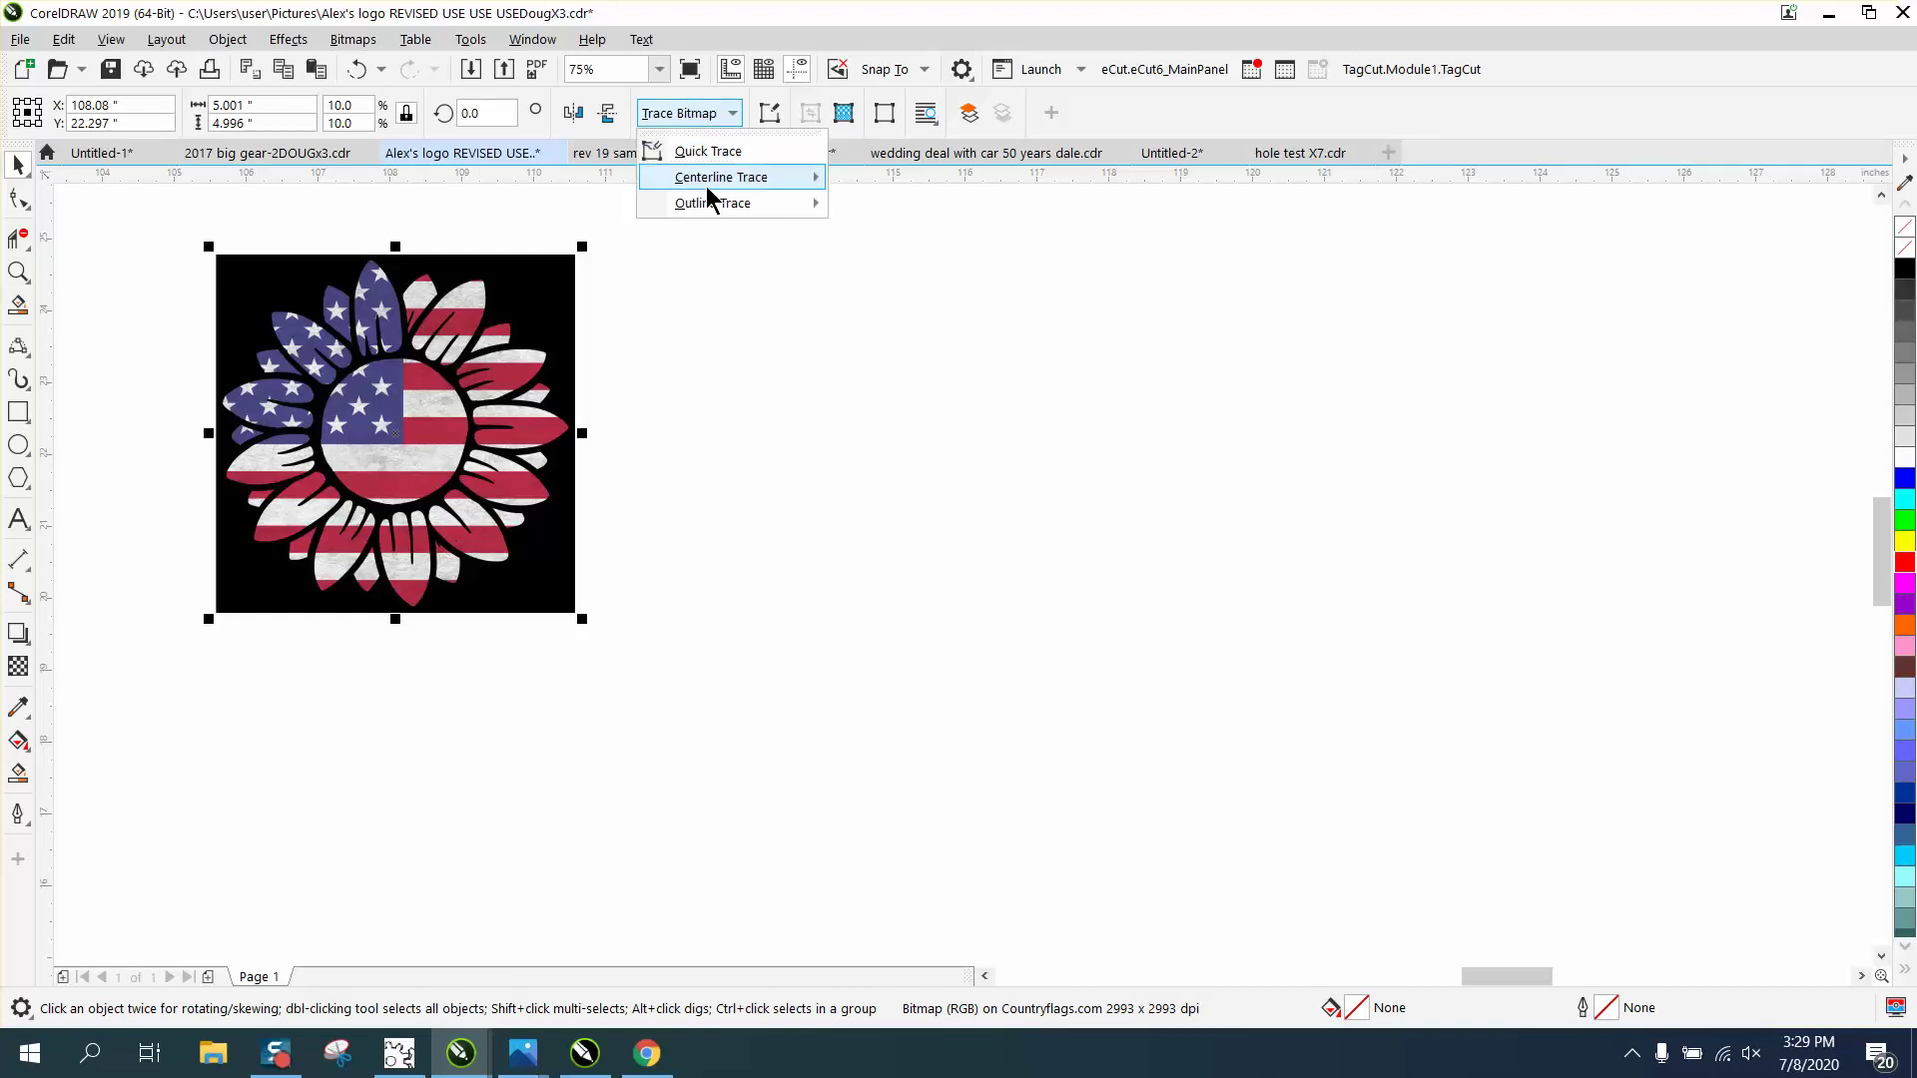
mouse_move(709, 203)
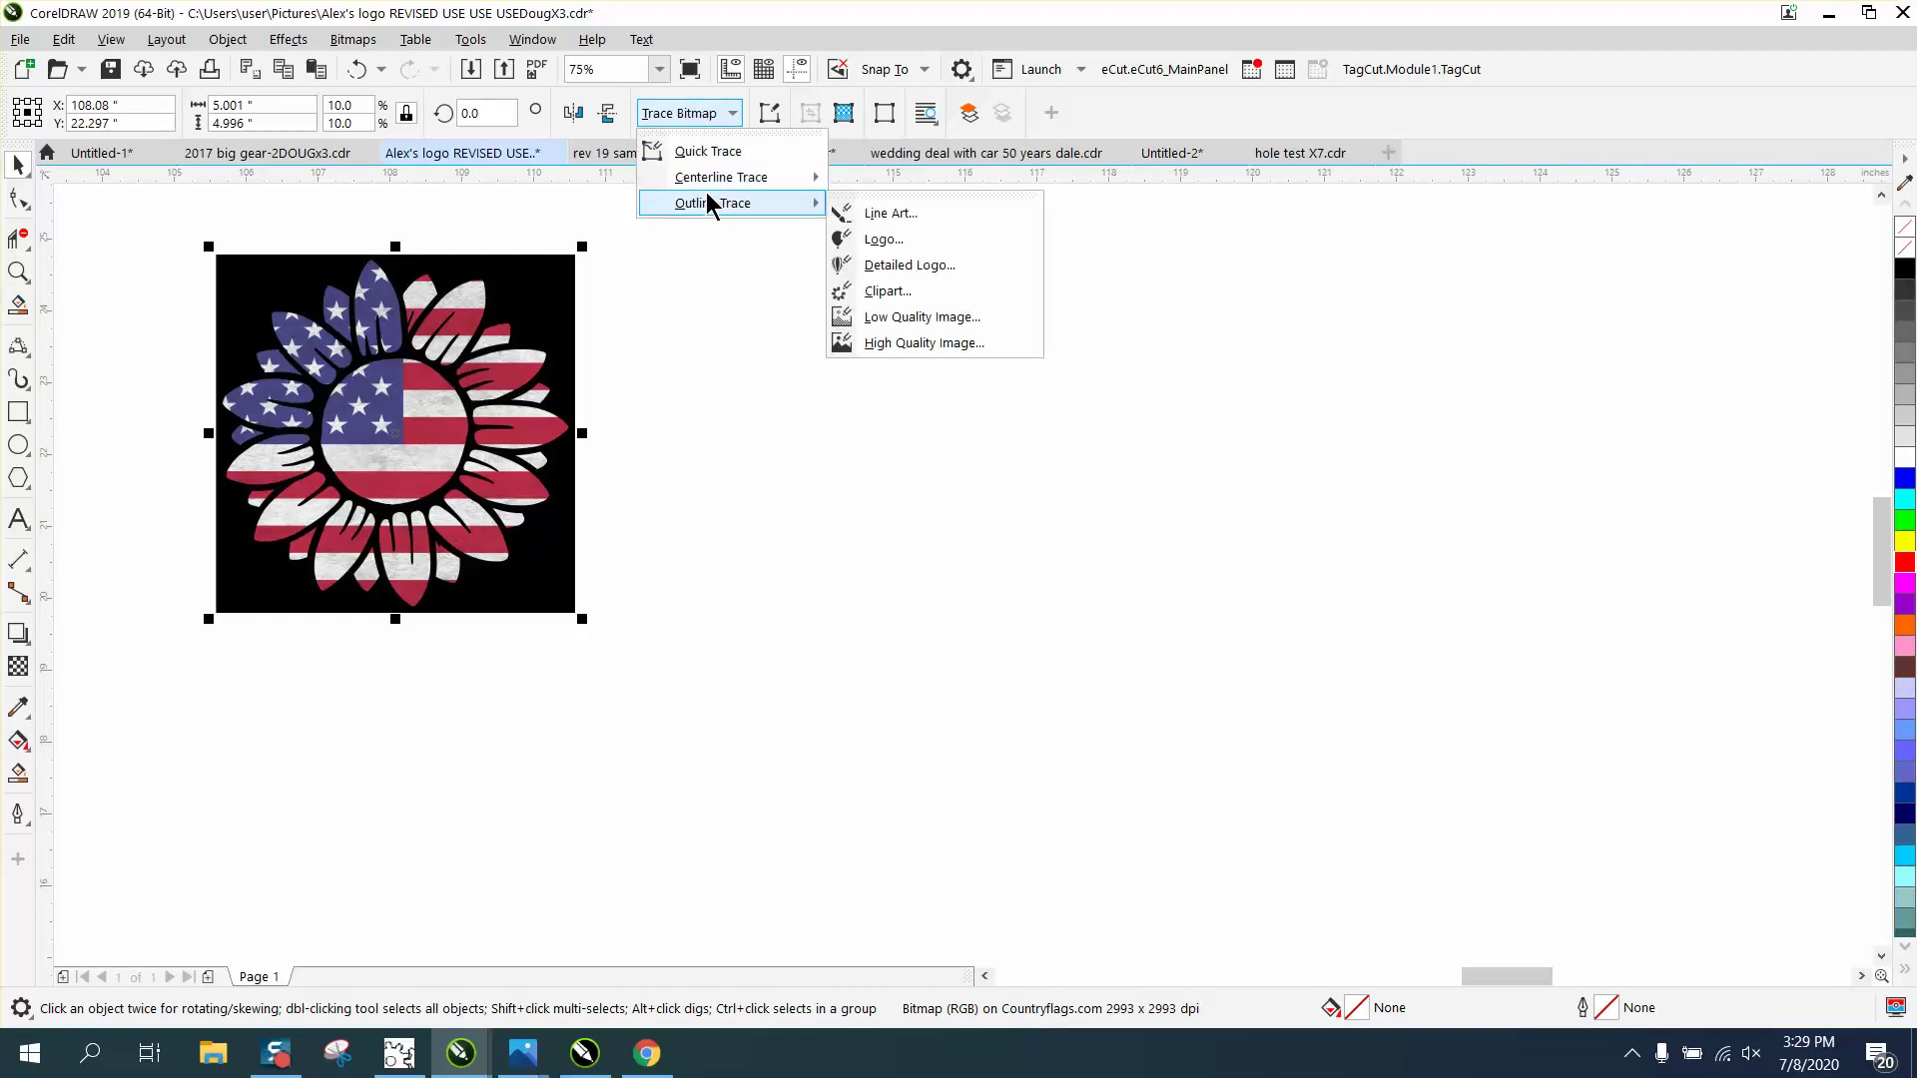
left_click(869, 292)
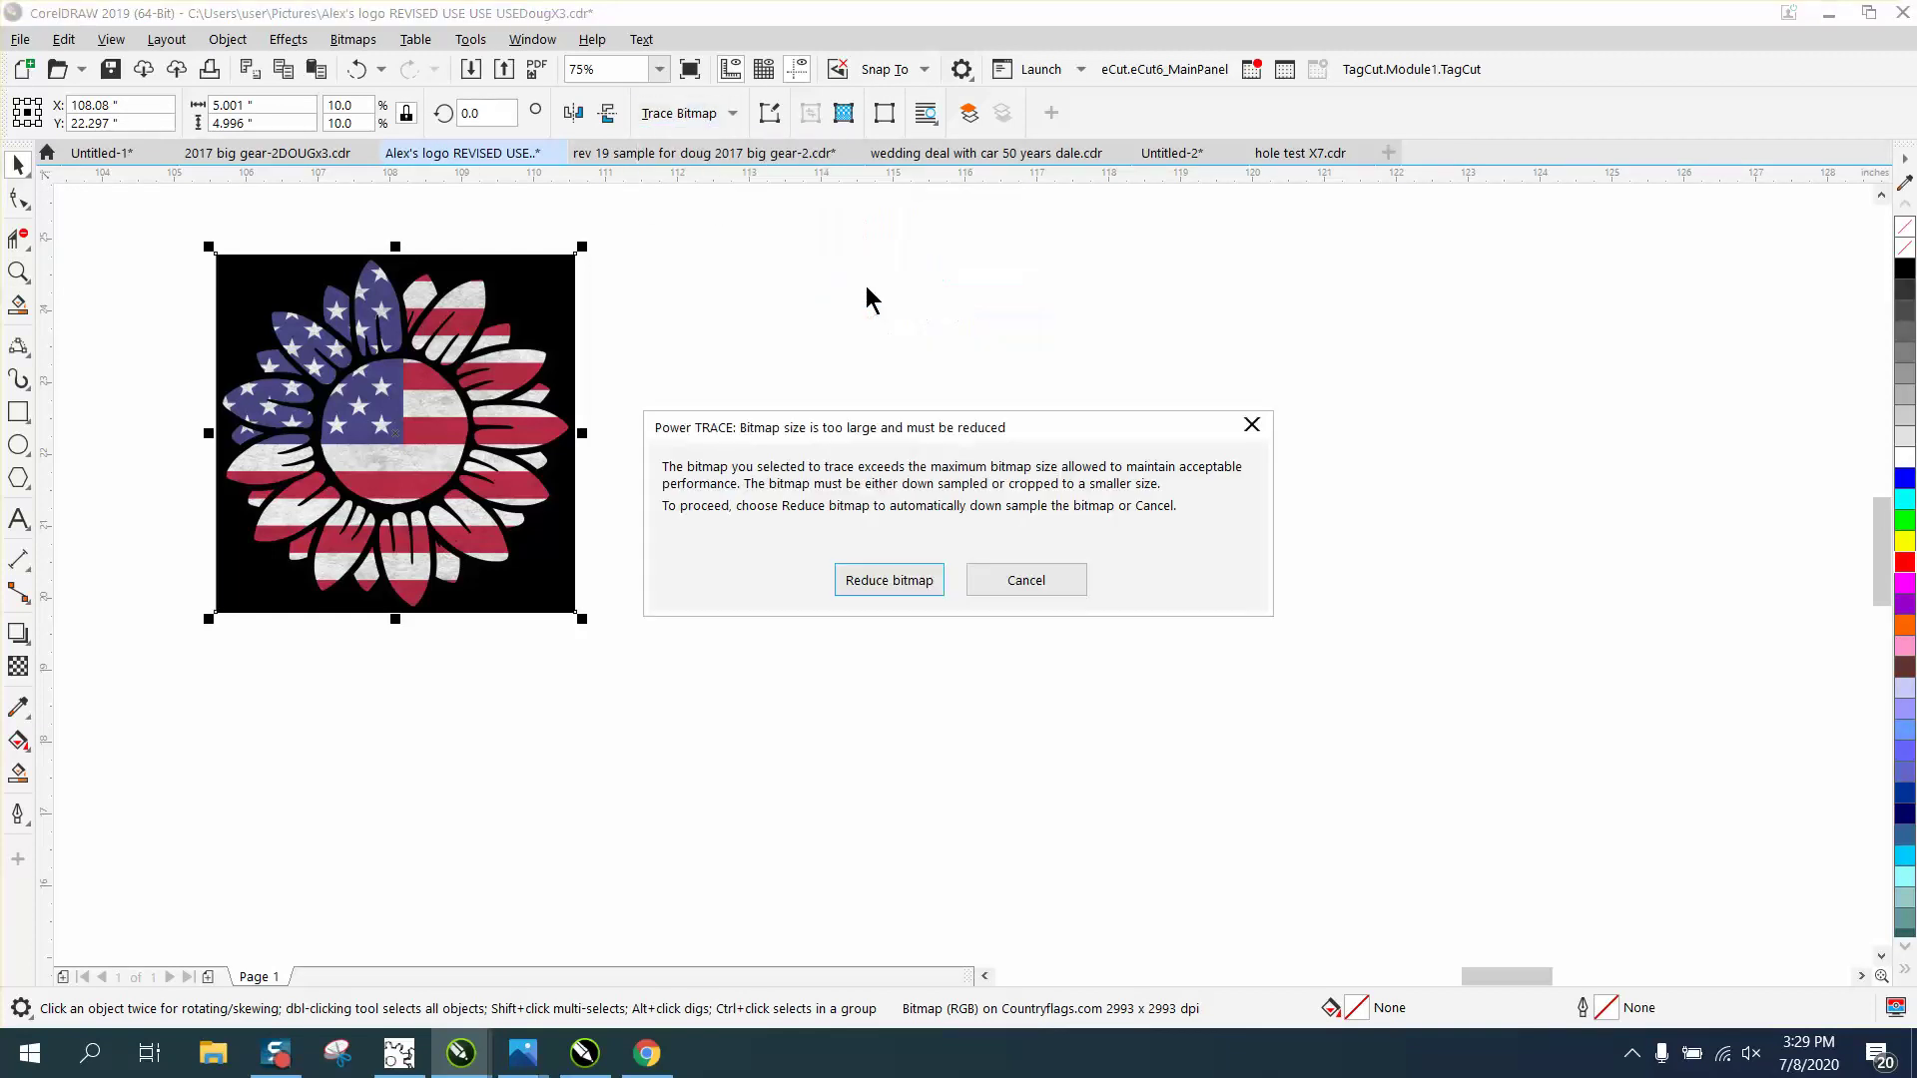
left_click(887, 579)
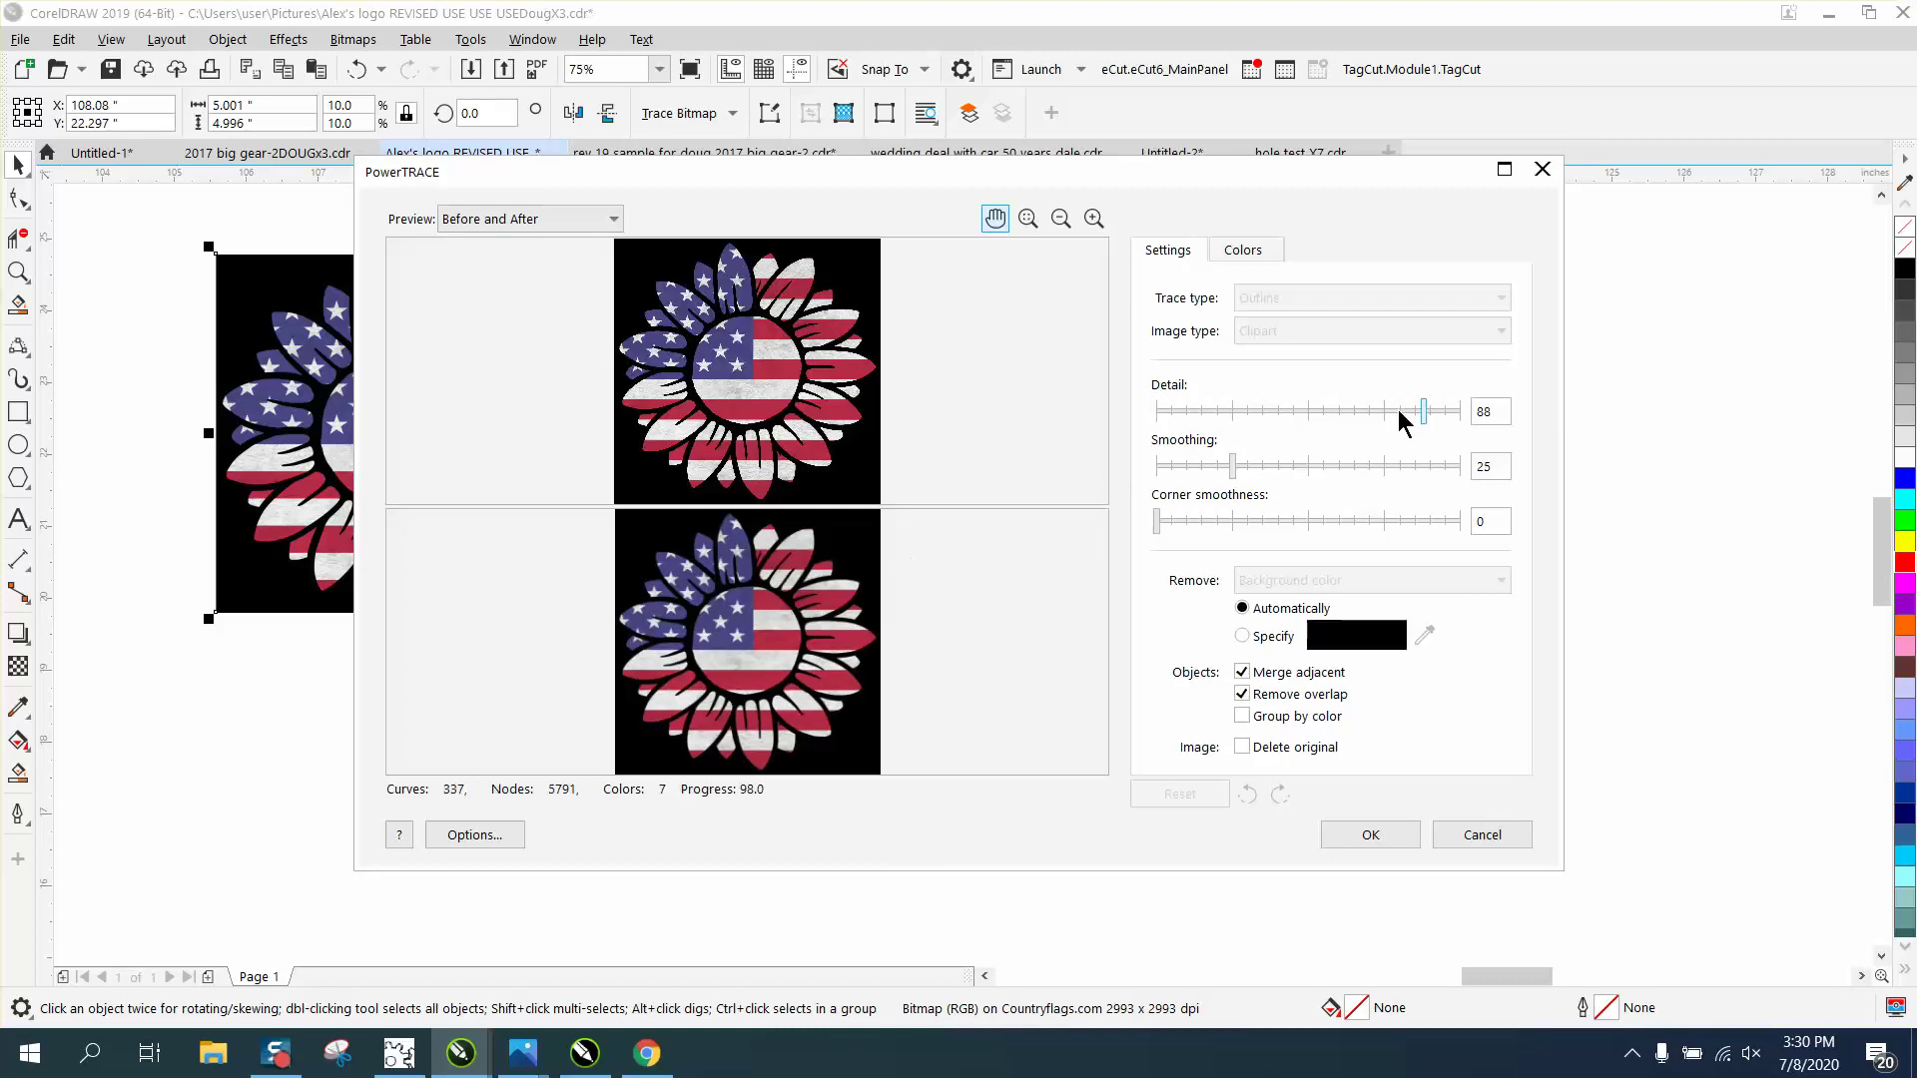
left_click_drag(1425, 410, 1477, 412)
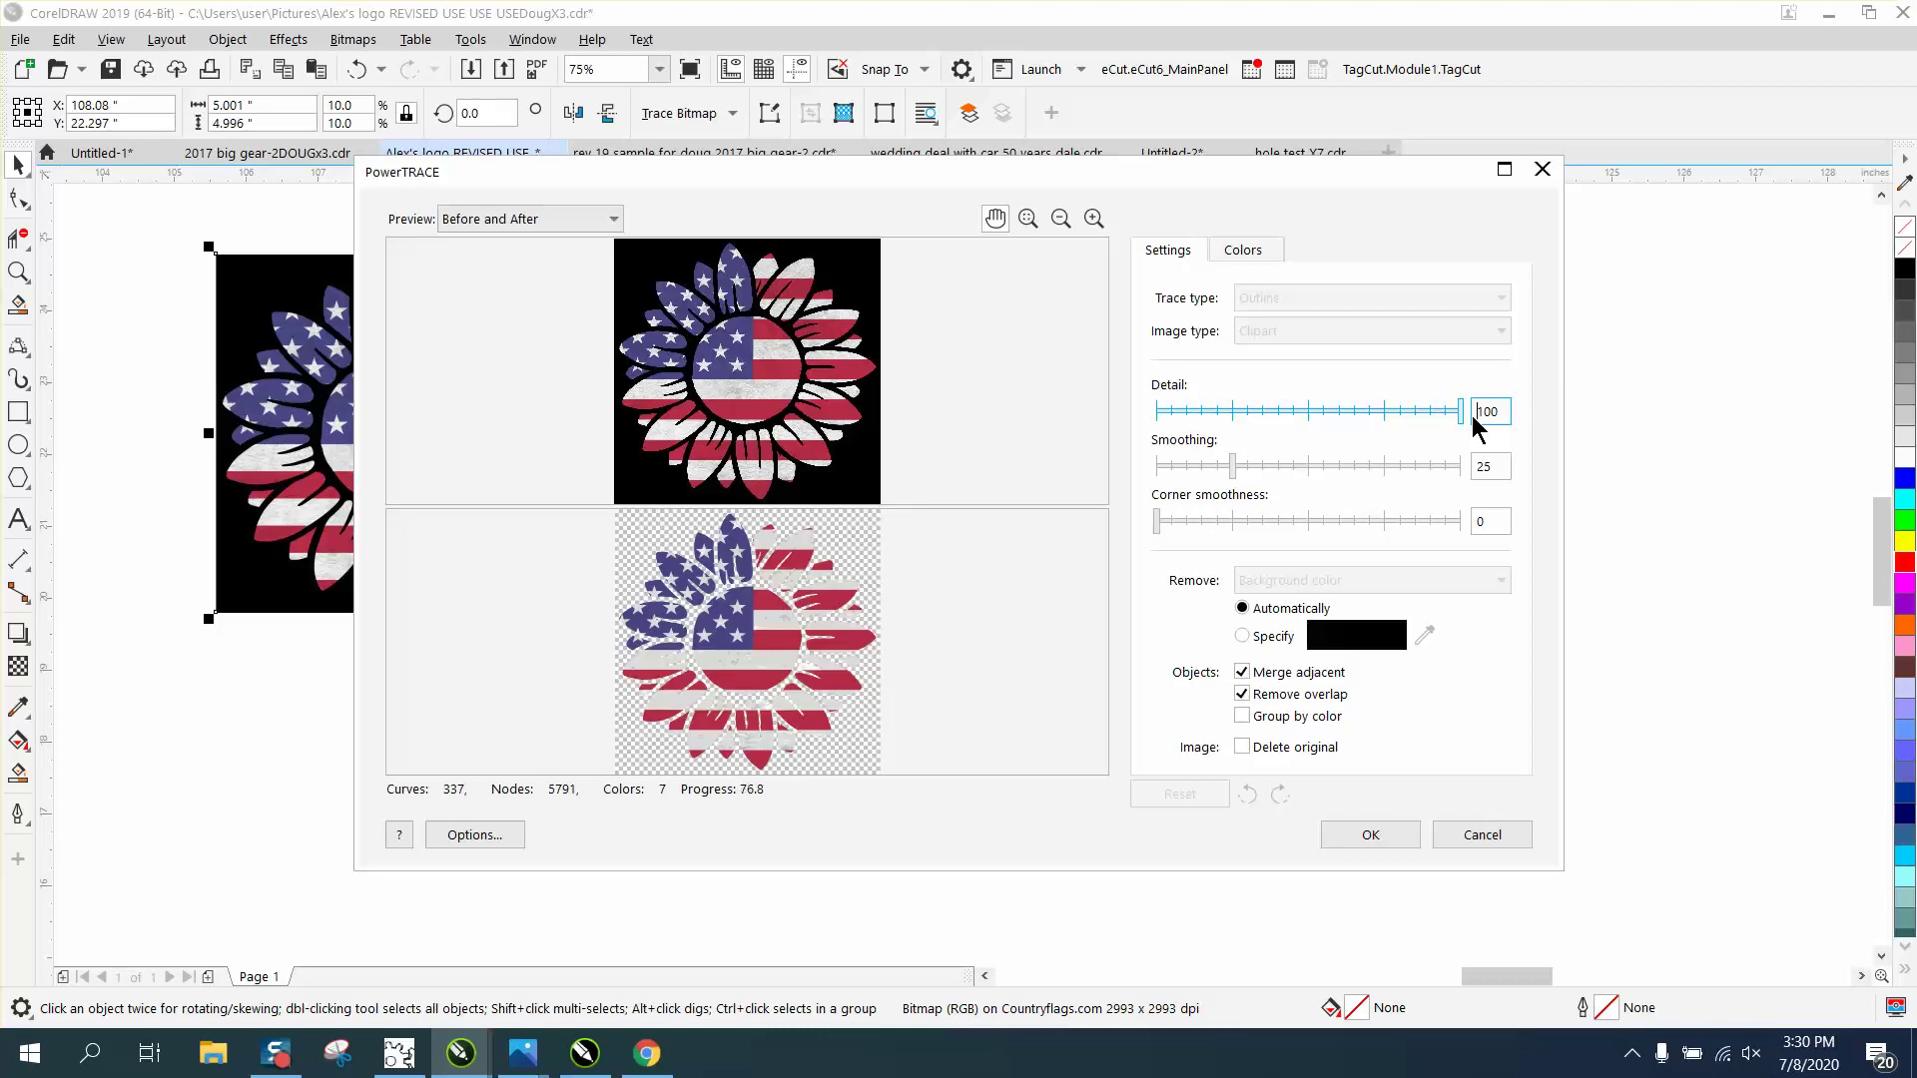
left_click(1373, 836)
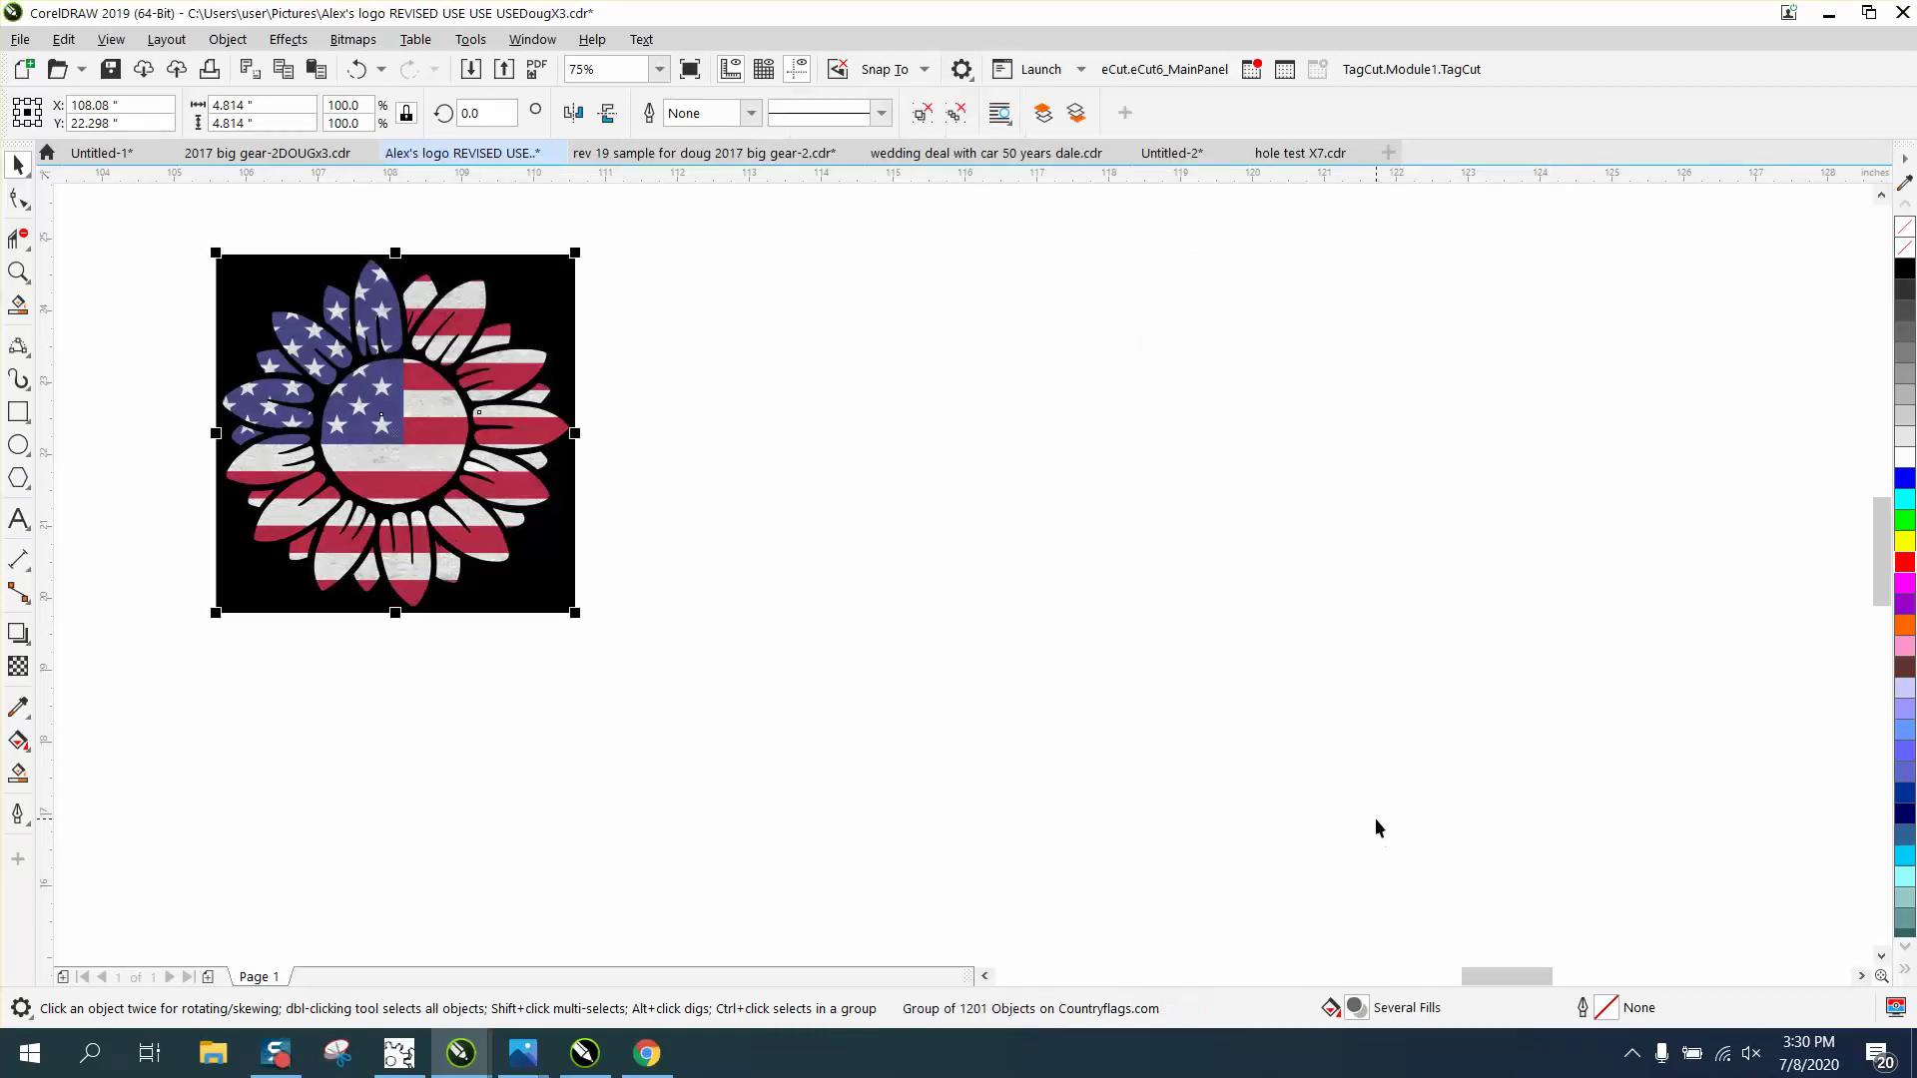
- Nudge the traced group 6 inches right, remove its fill, outline it red, and add a 0.2-inch outside contour
key("Right")
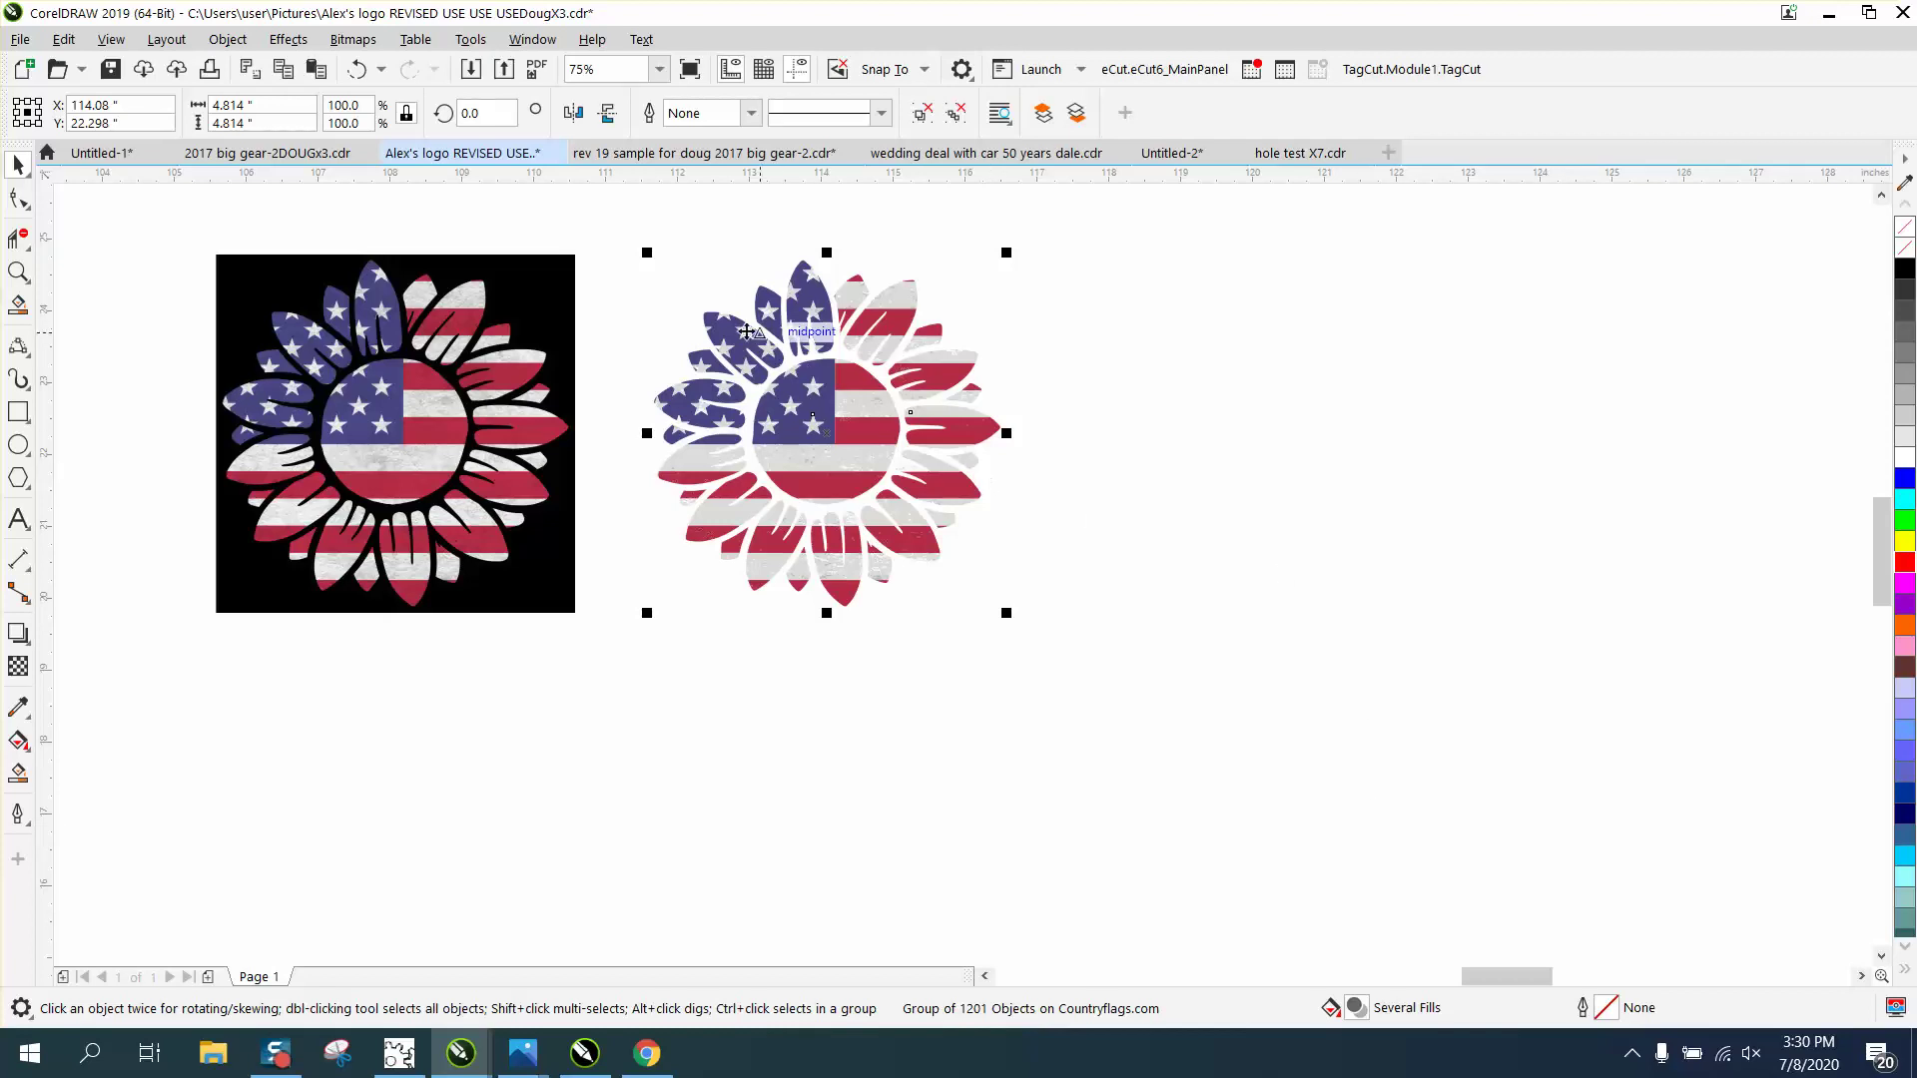
left_click(283, 44)
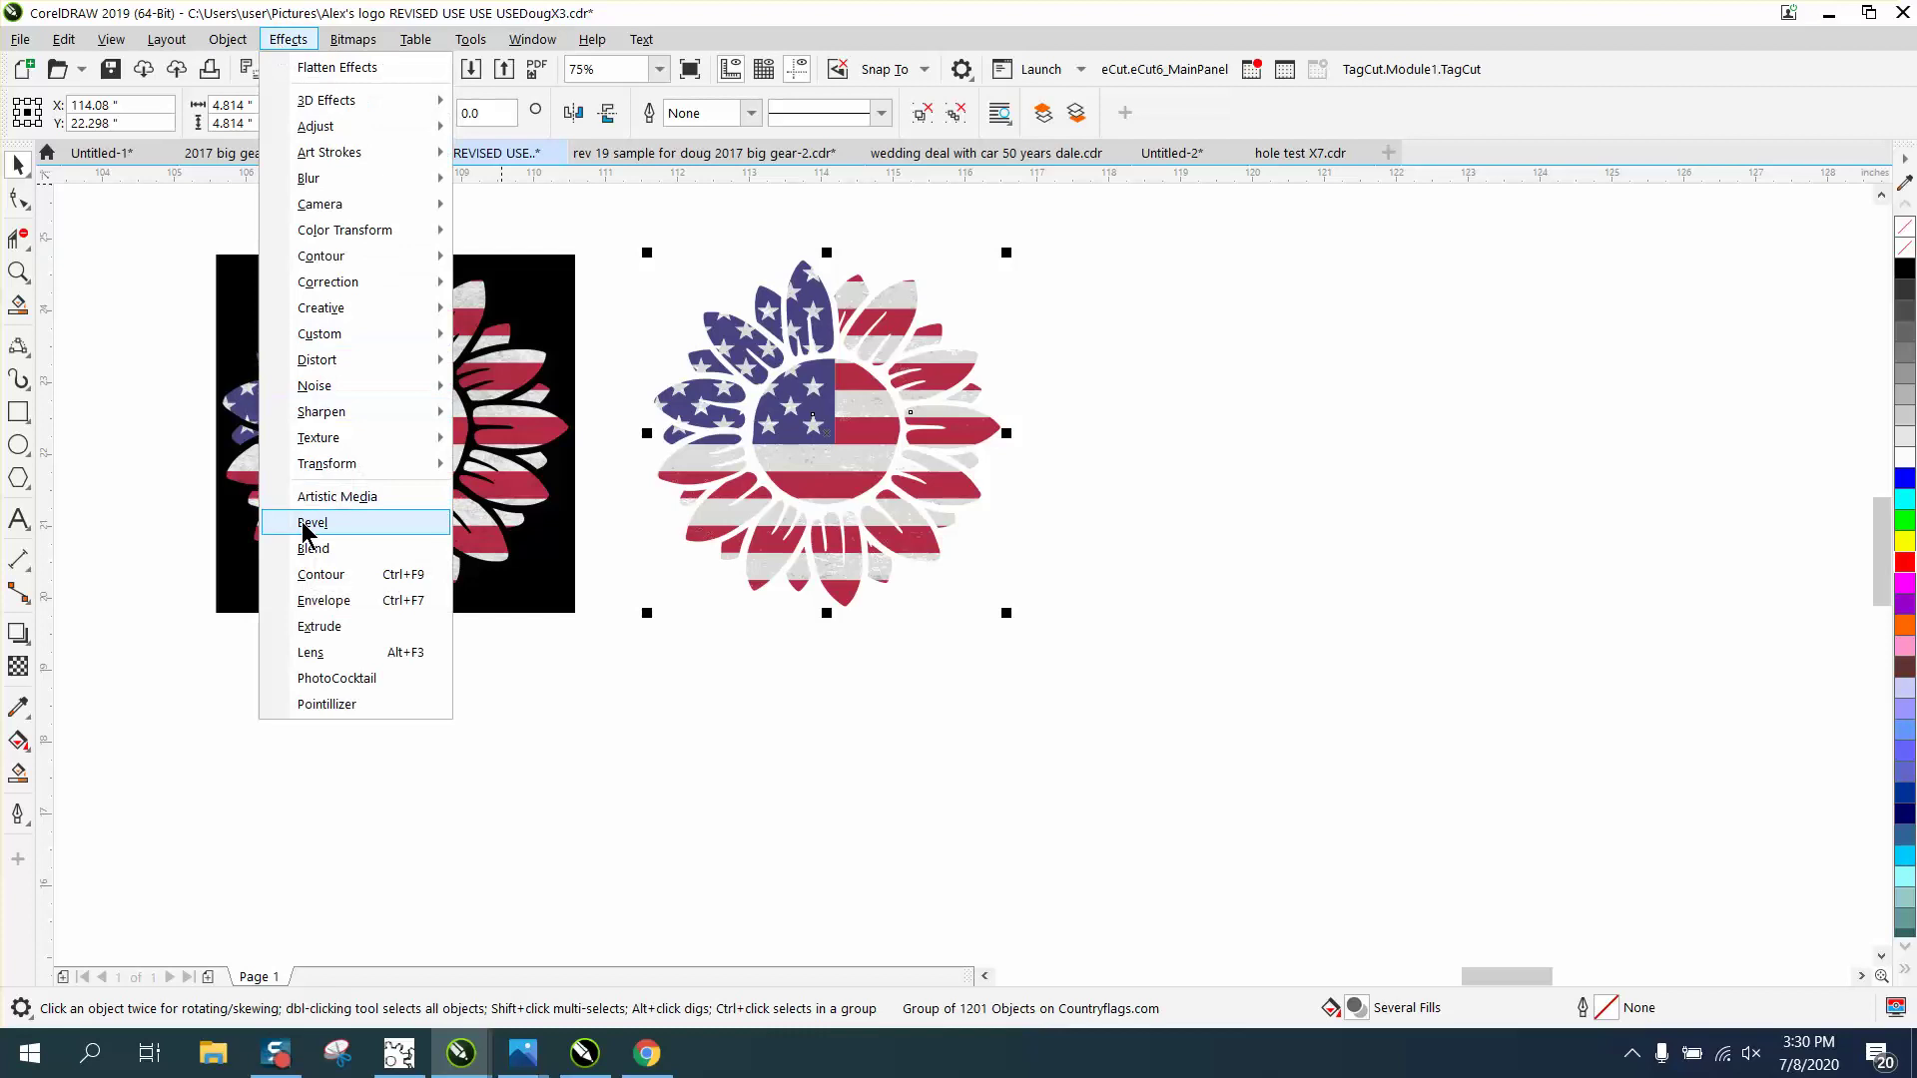
left_click(310, 574)
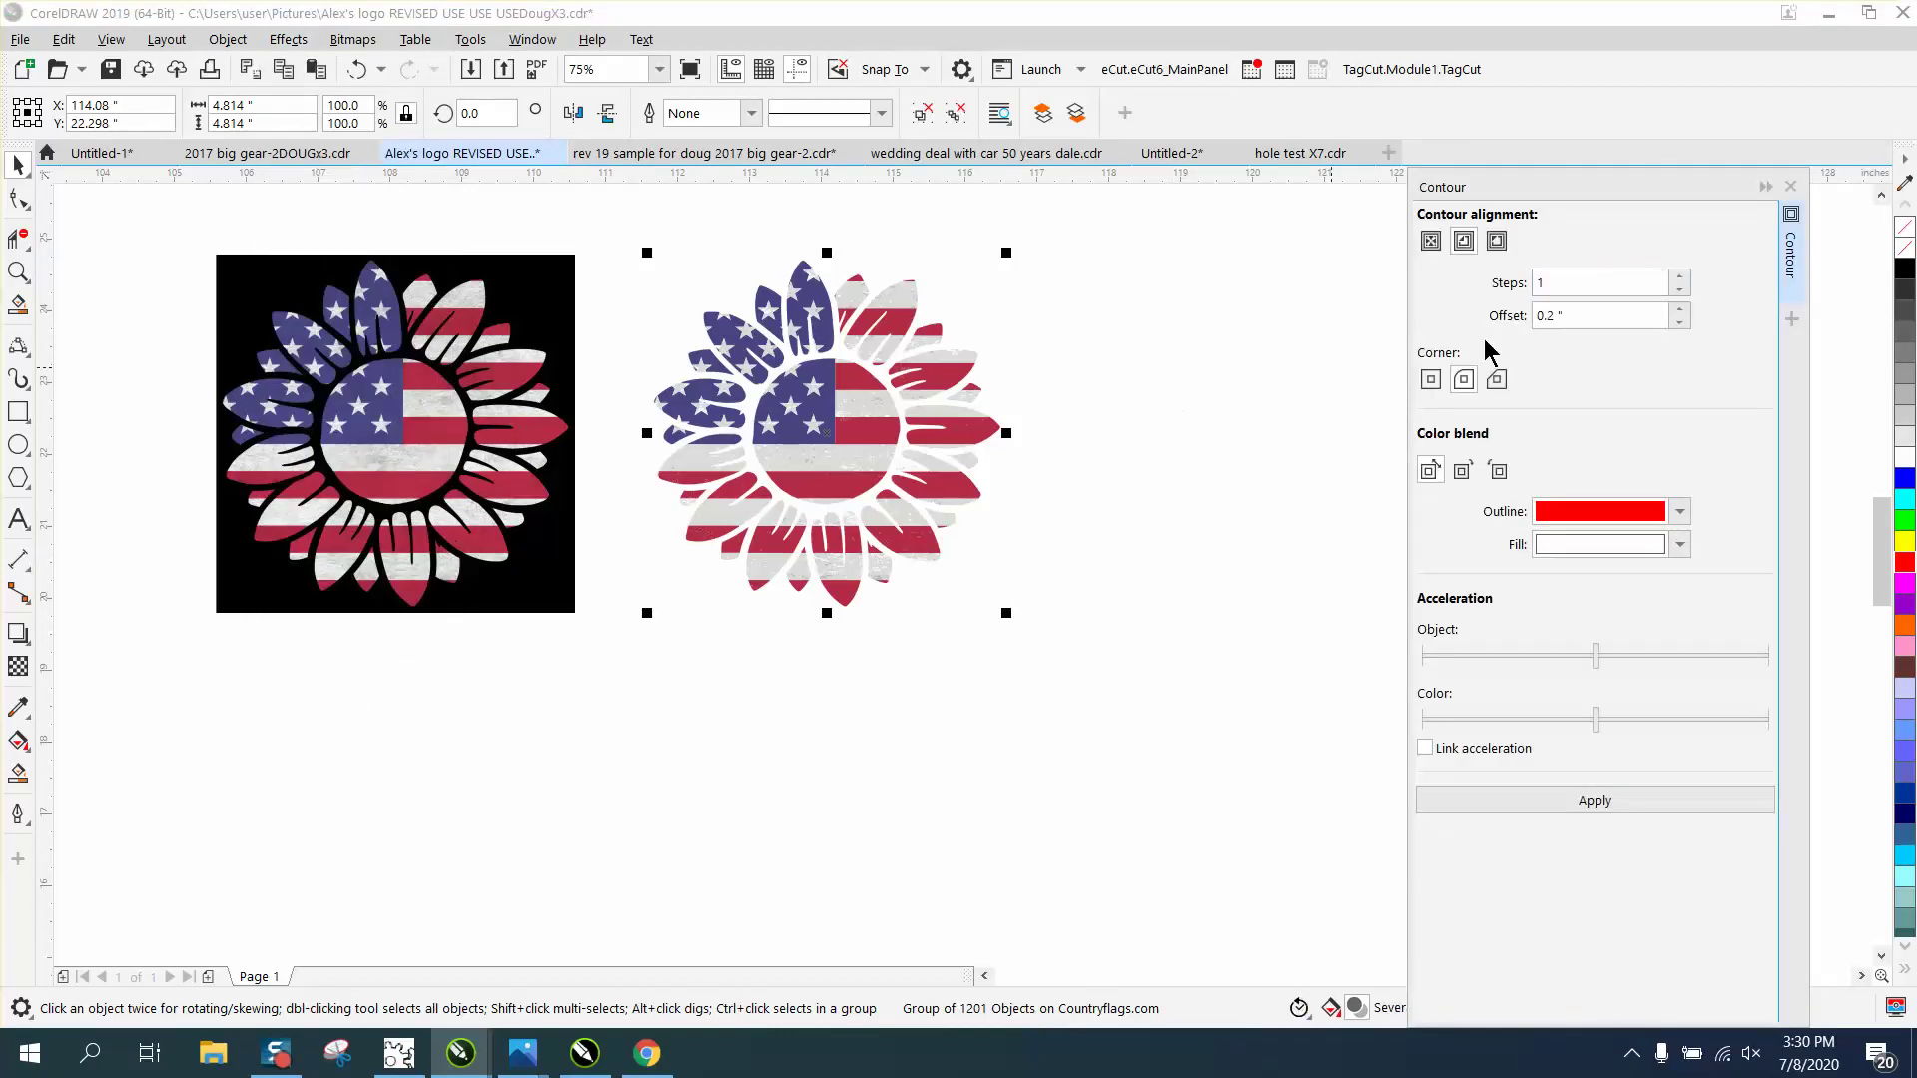
left_click(1904, 231)
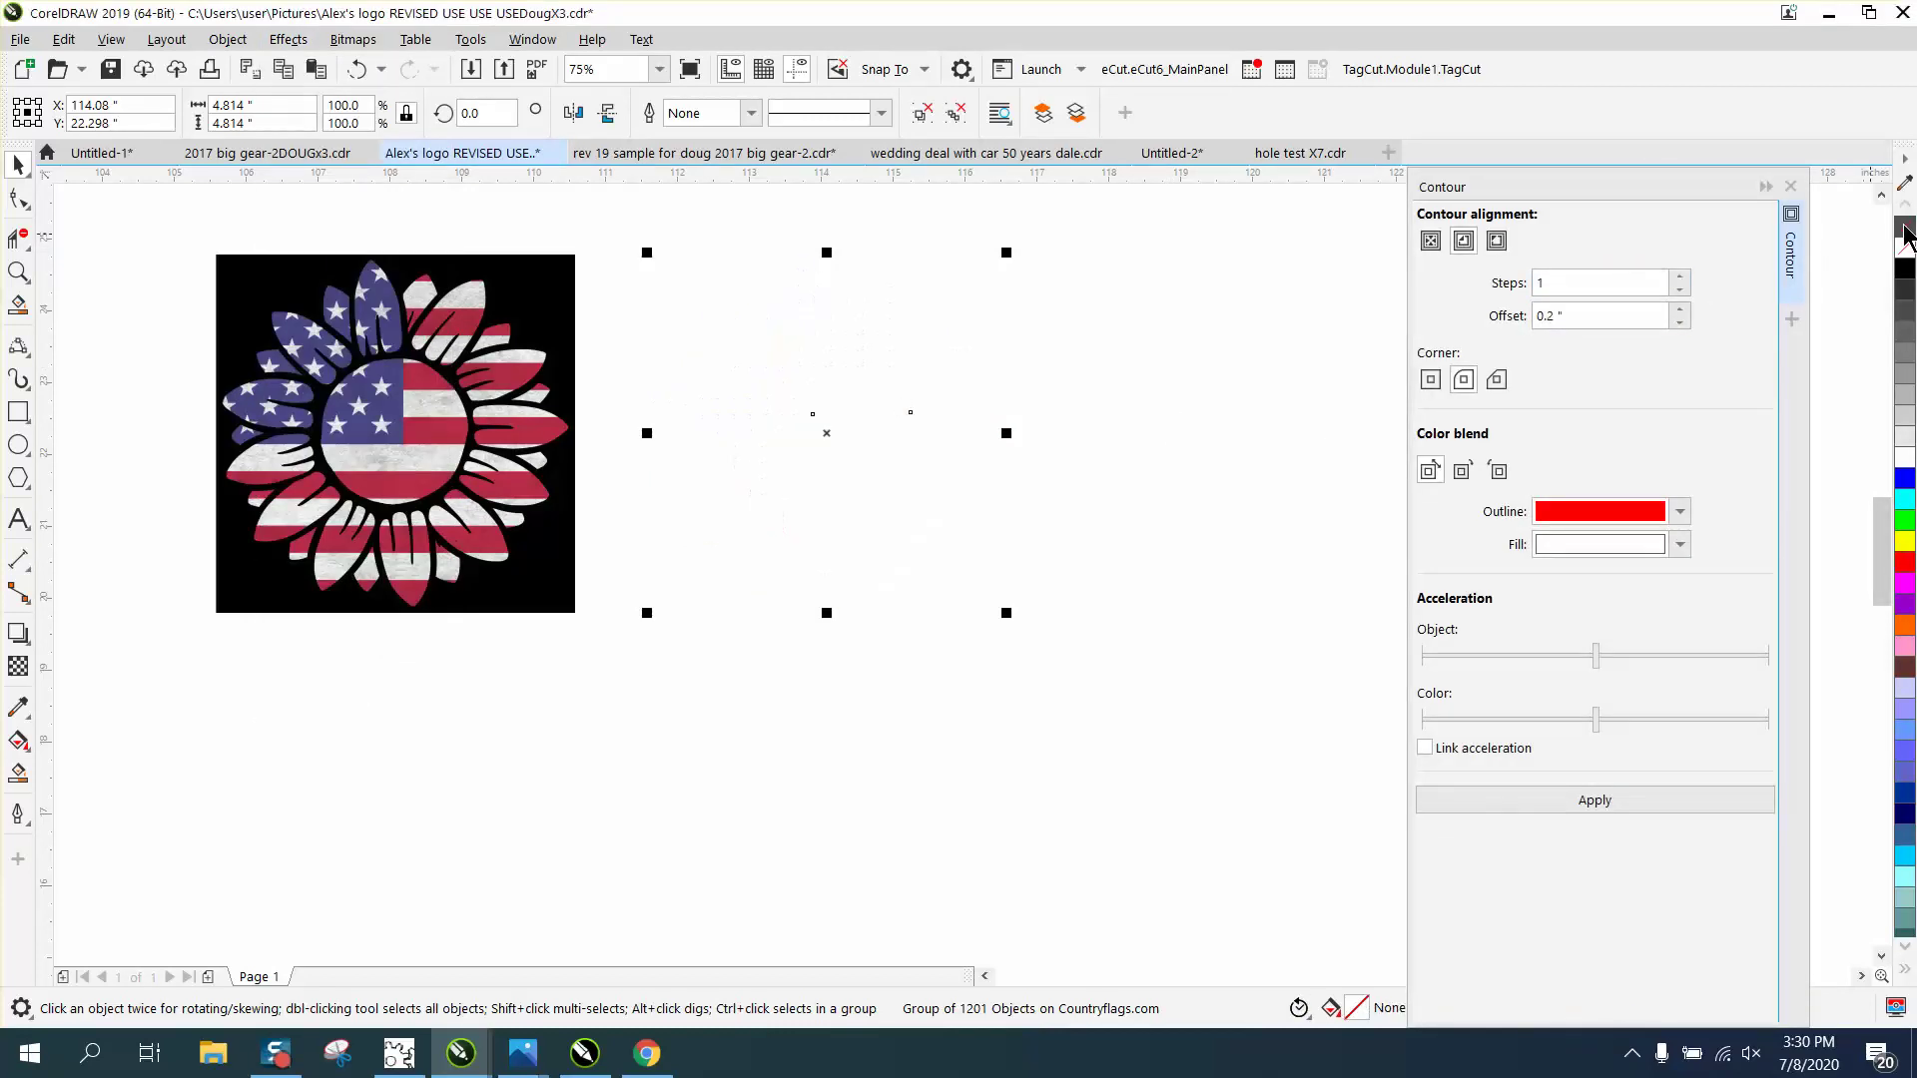
right_click(1904, 562)
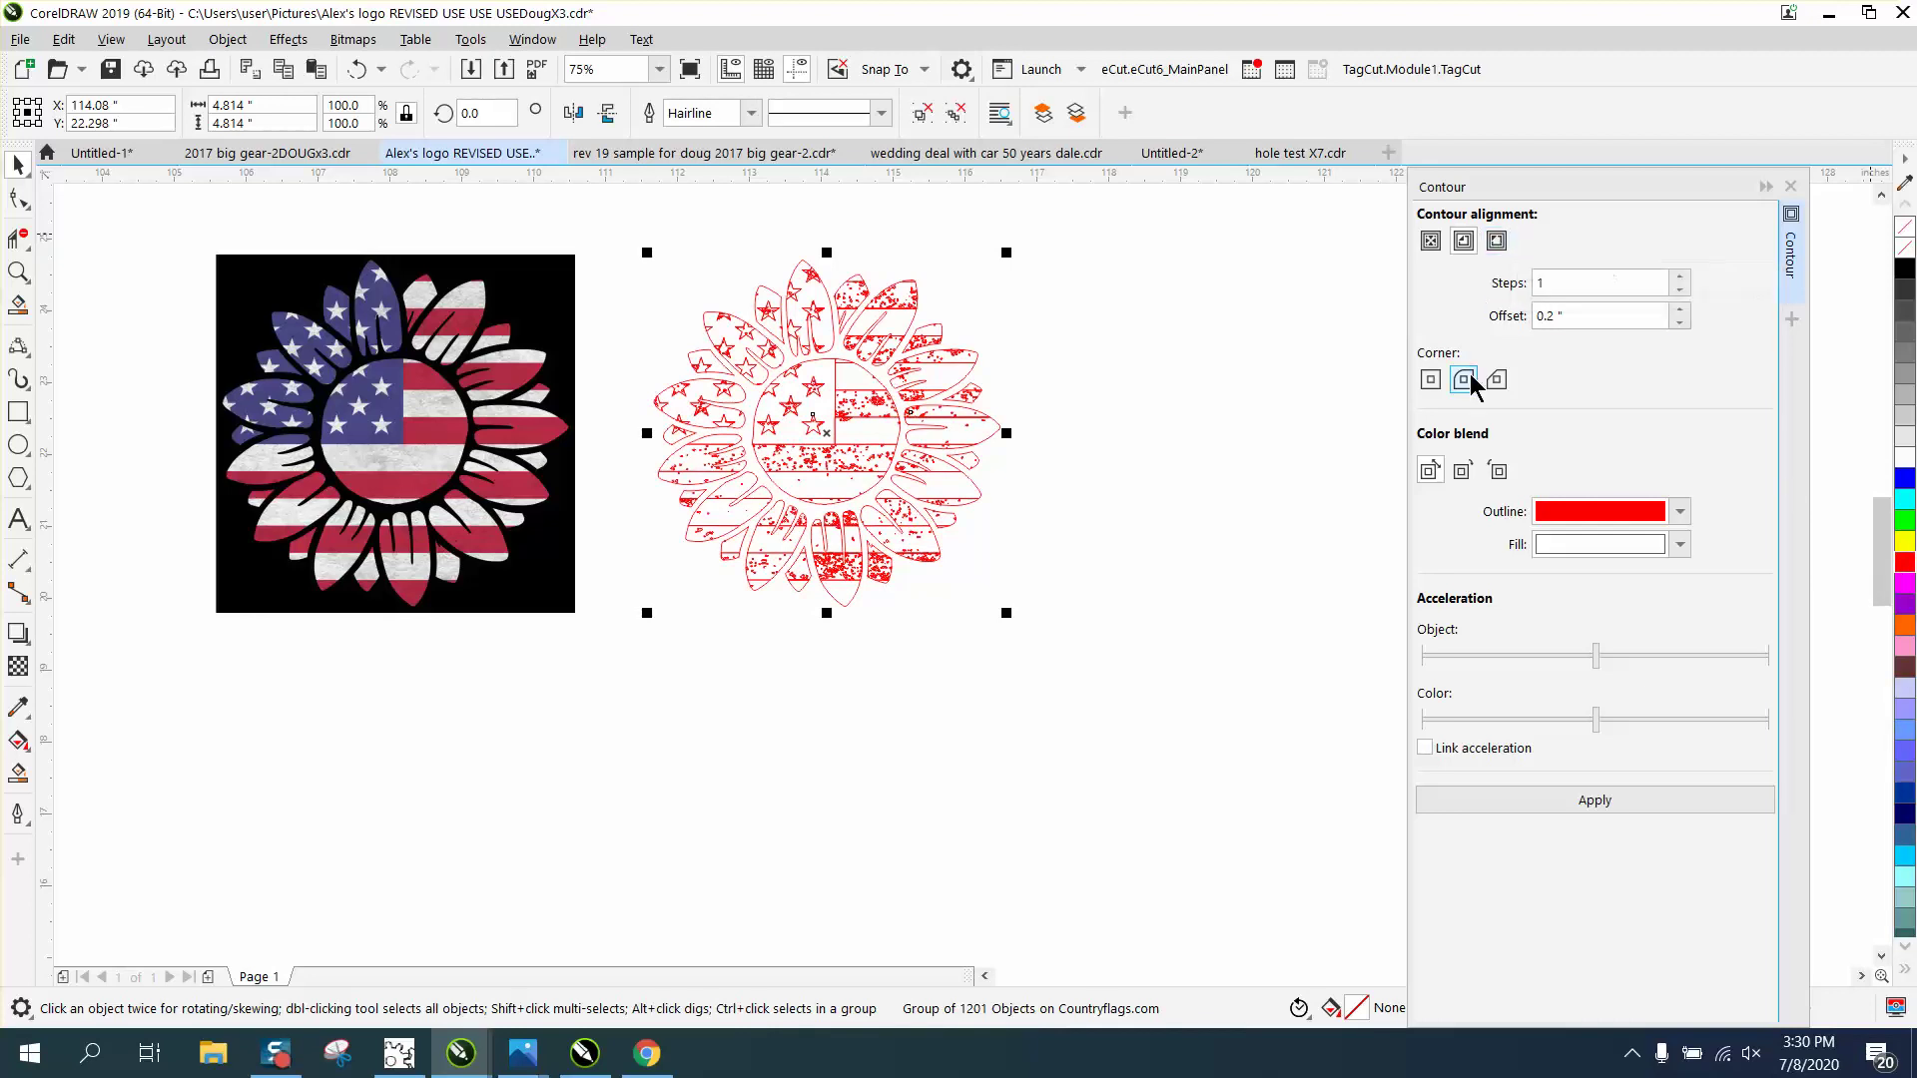
left_click(1497, 243)
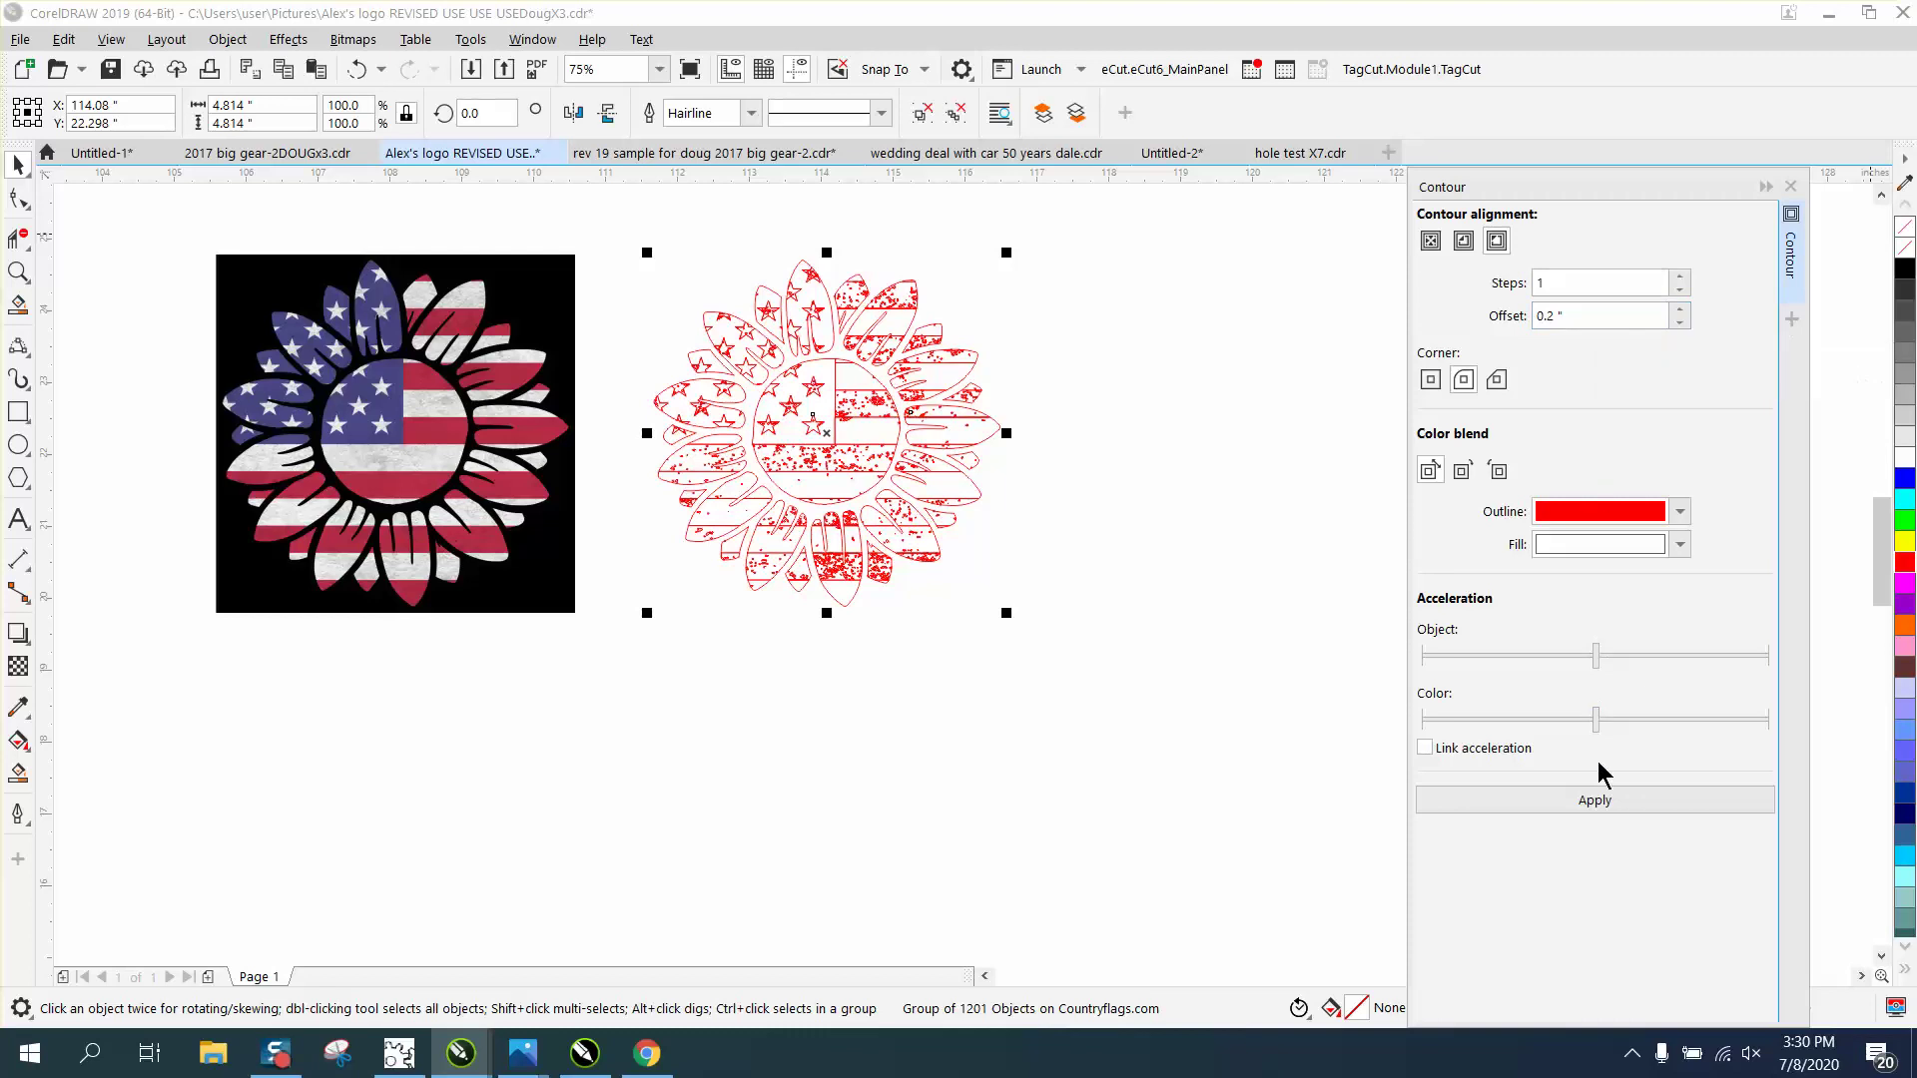
left_click(1595, 799)
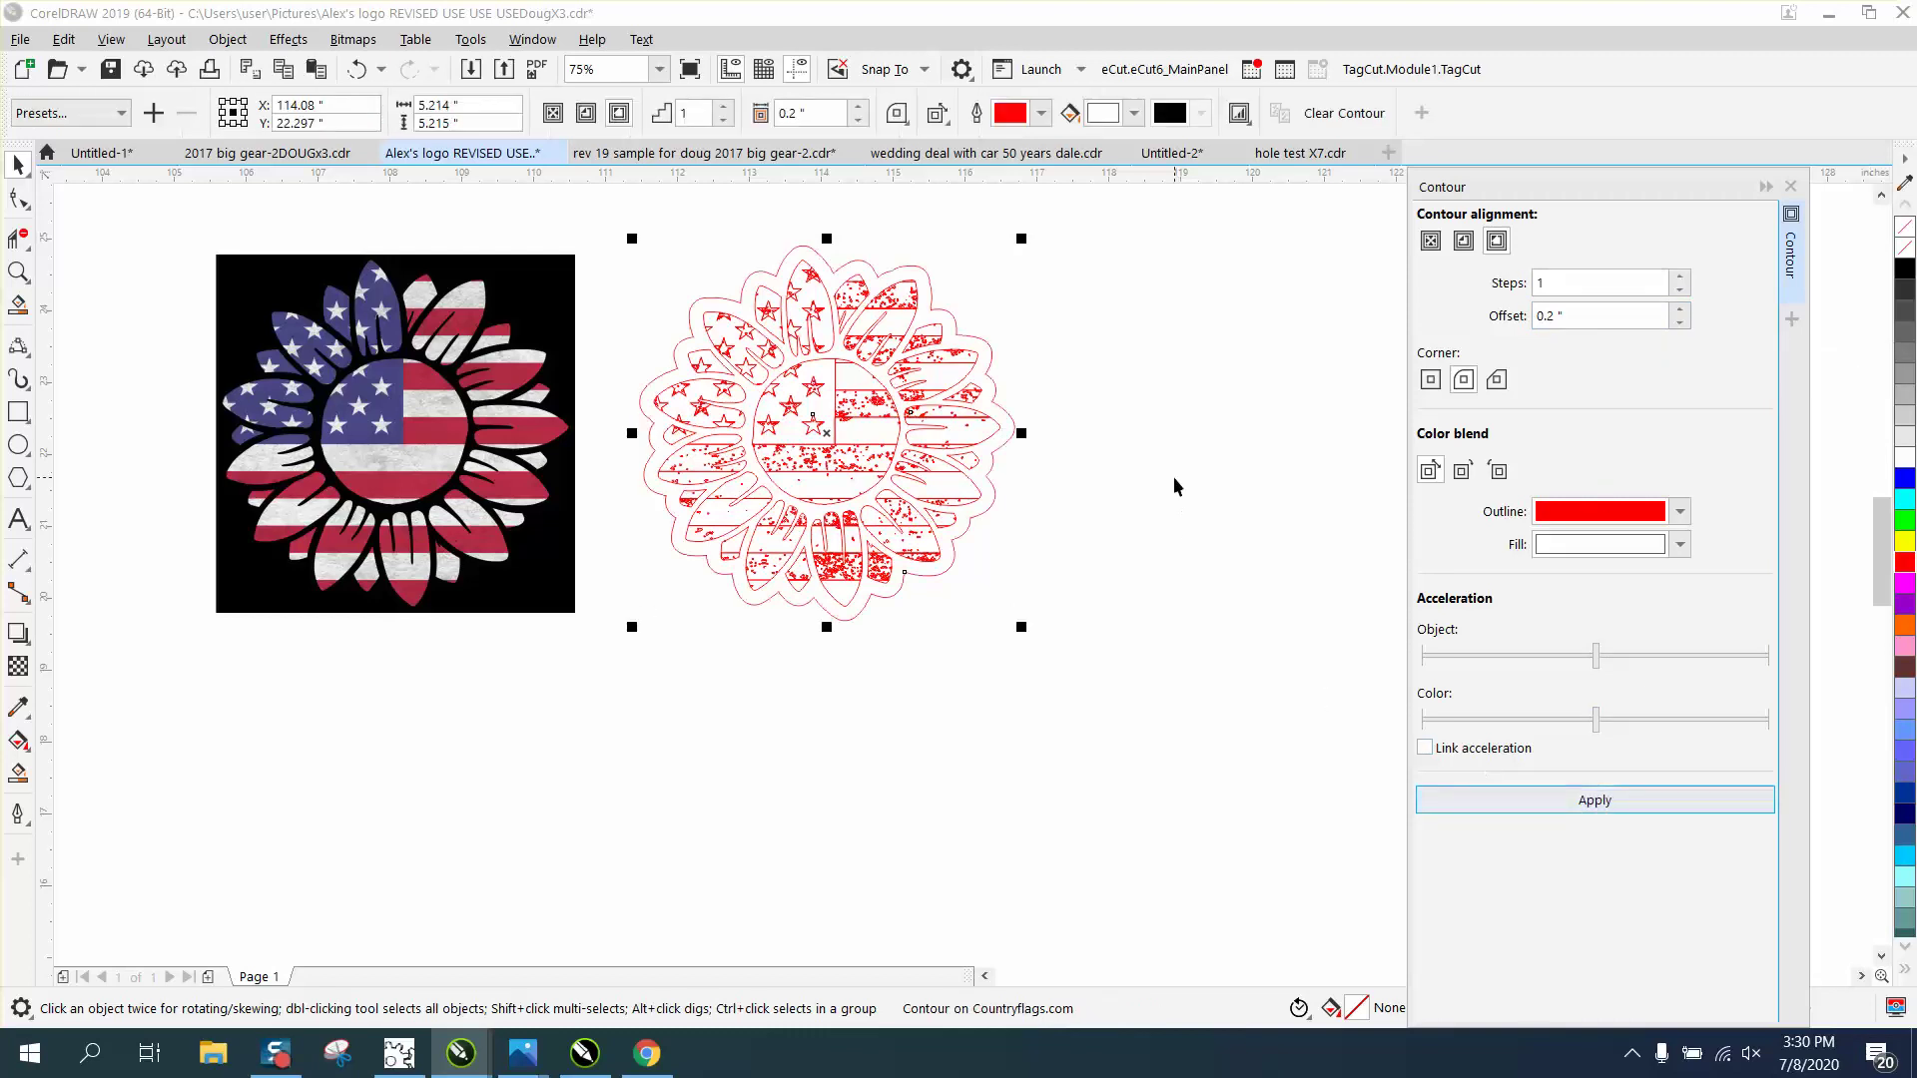
- Break the contour apart from the sunflower and nudge the contour curve 6 inches right
left_click(227, 39)
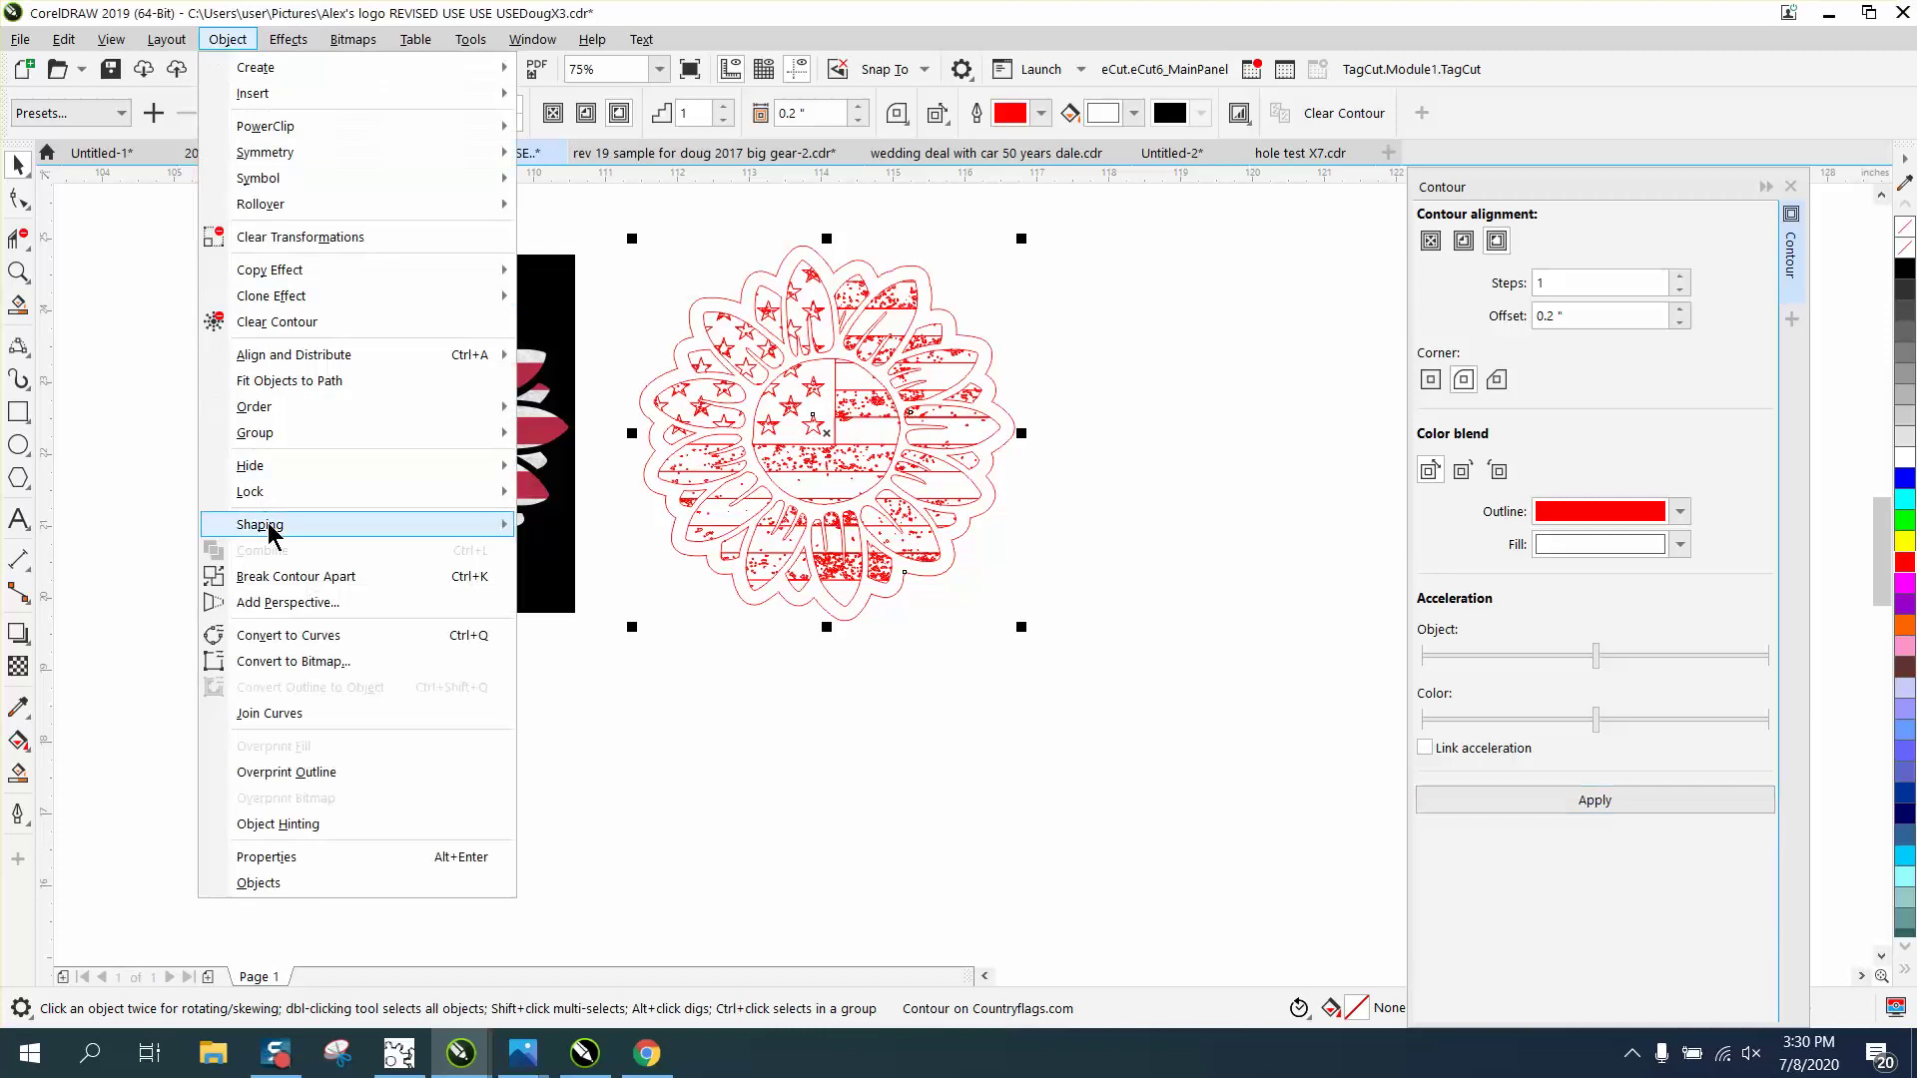
left_click(294, 576)
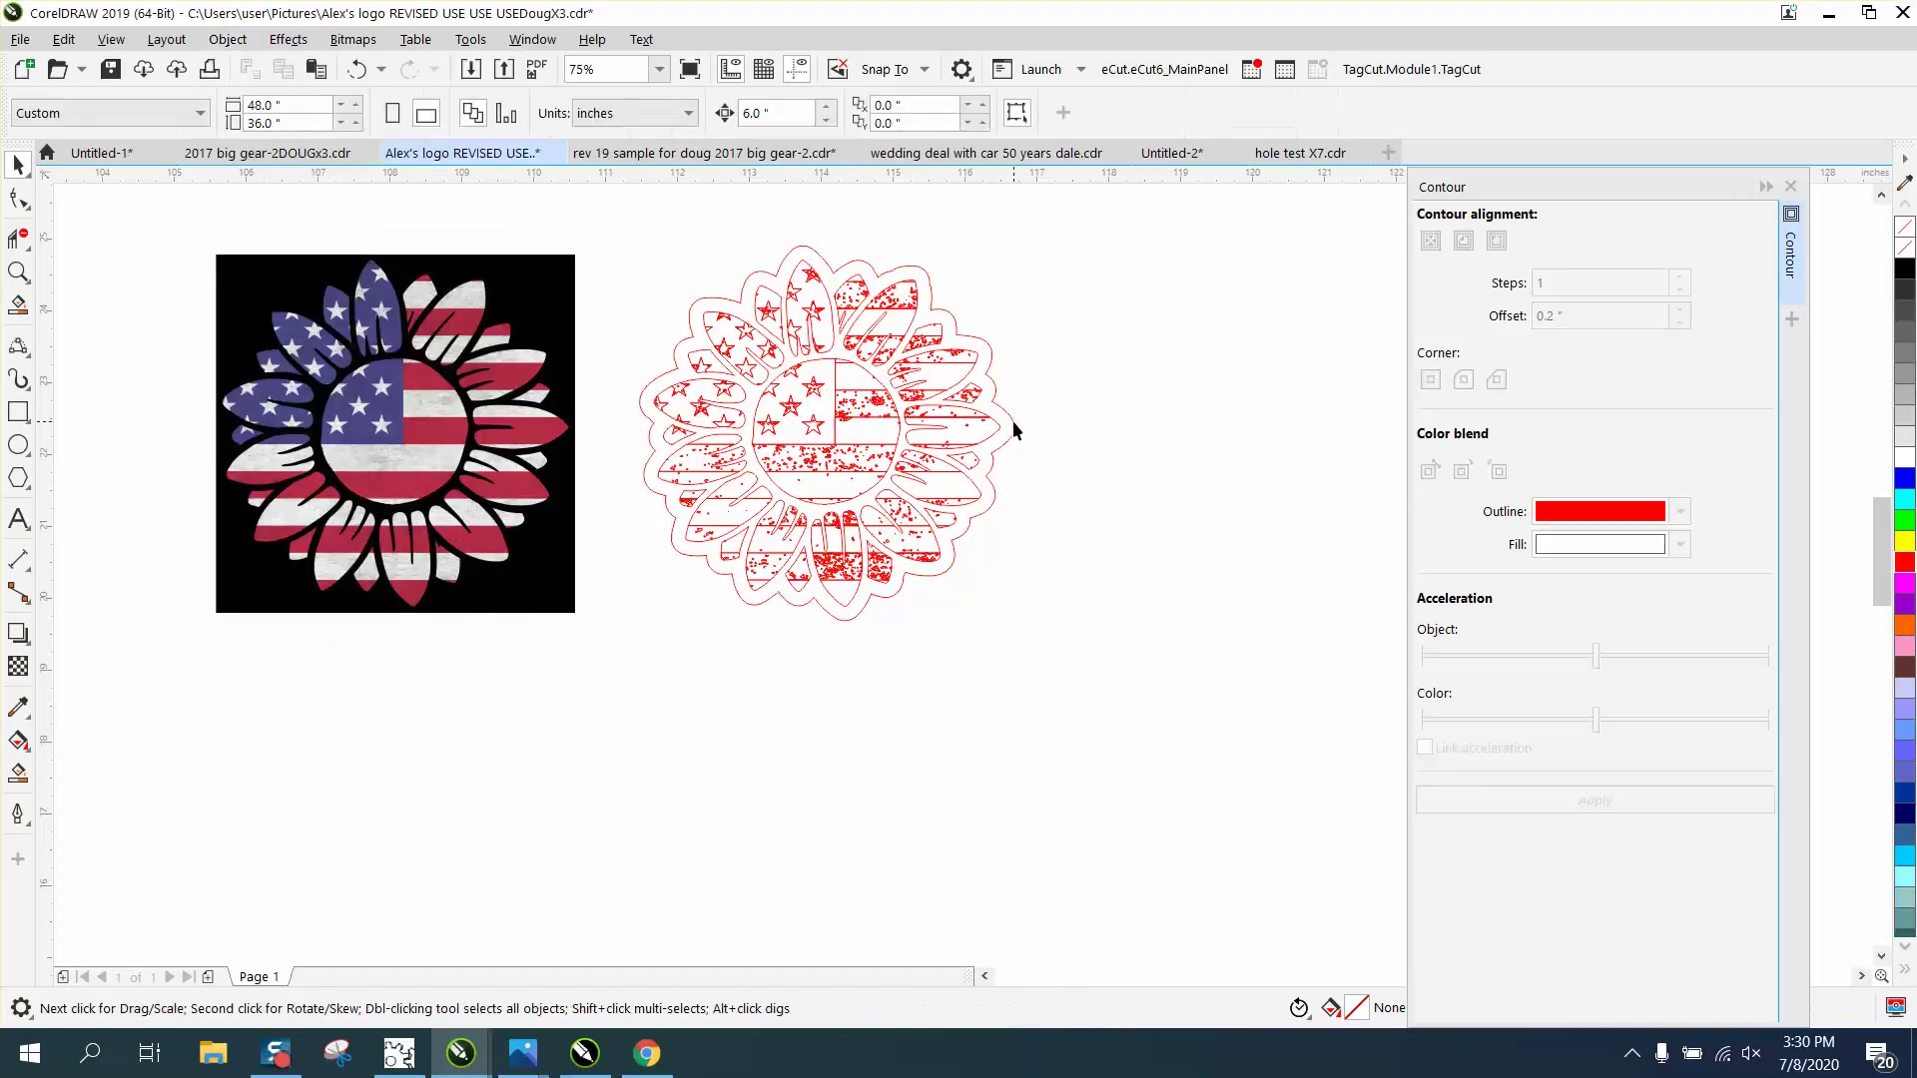
key("Right")
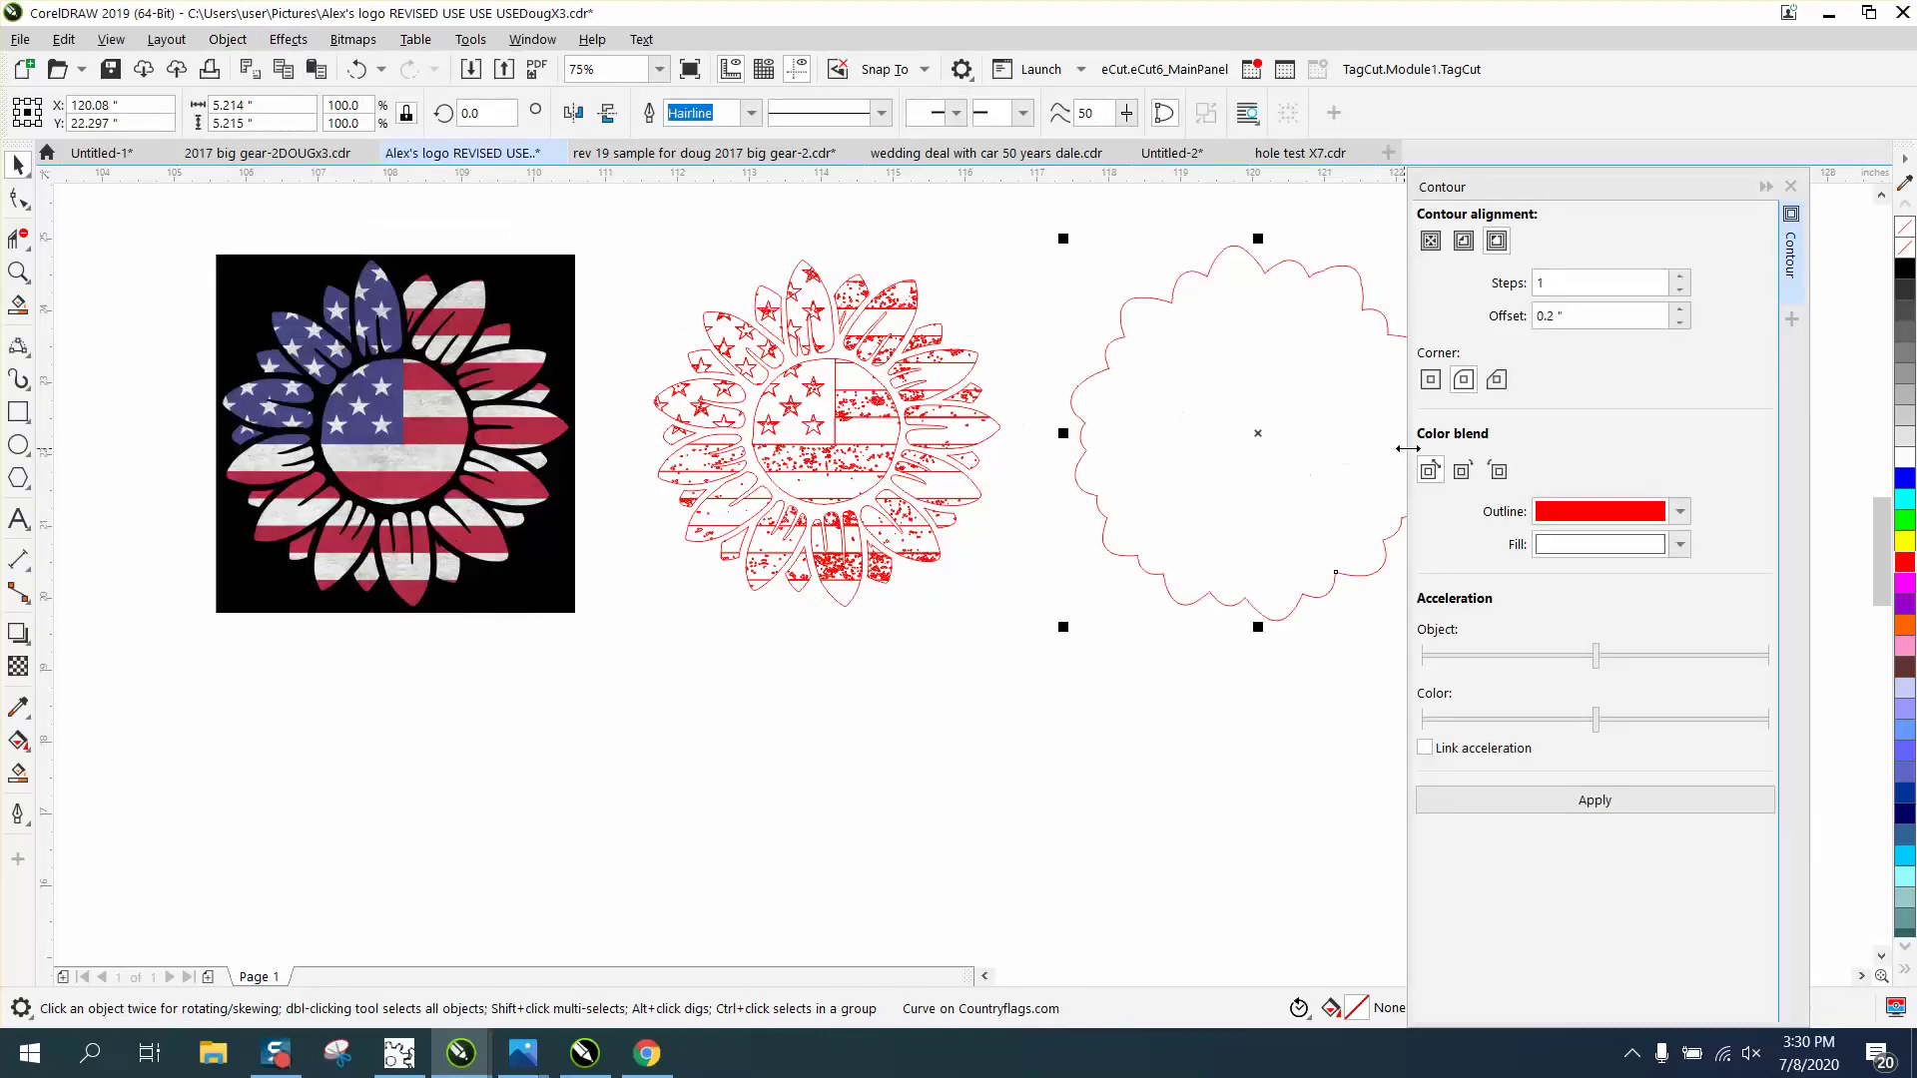
left_click_drag(1665, 189, 1714, 190)
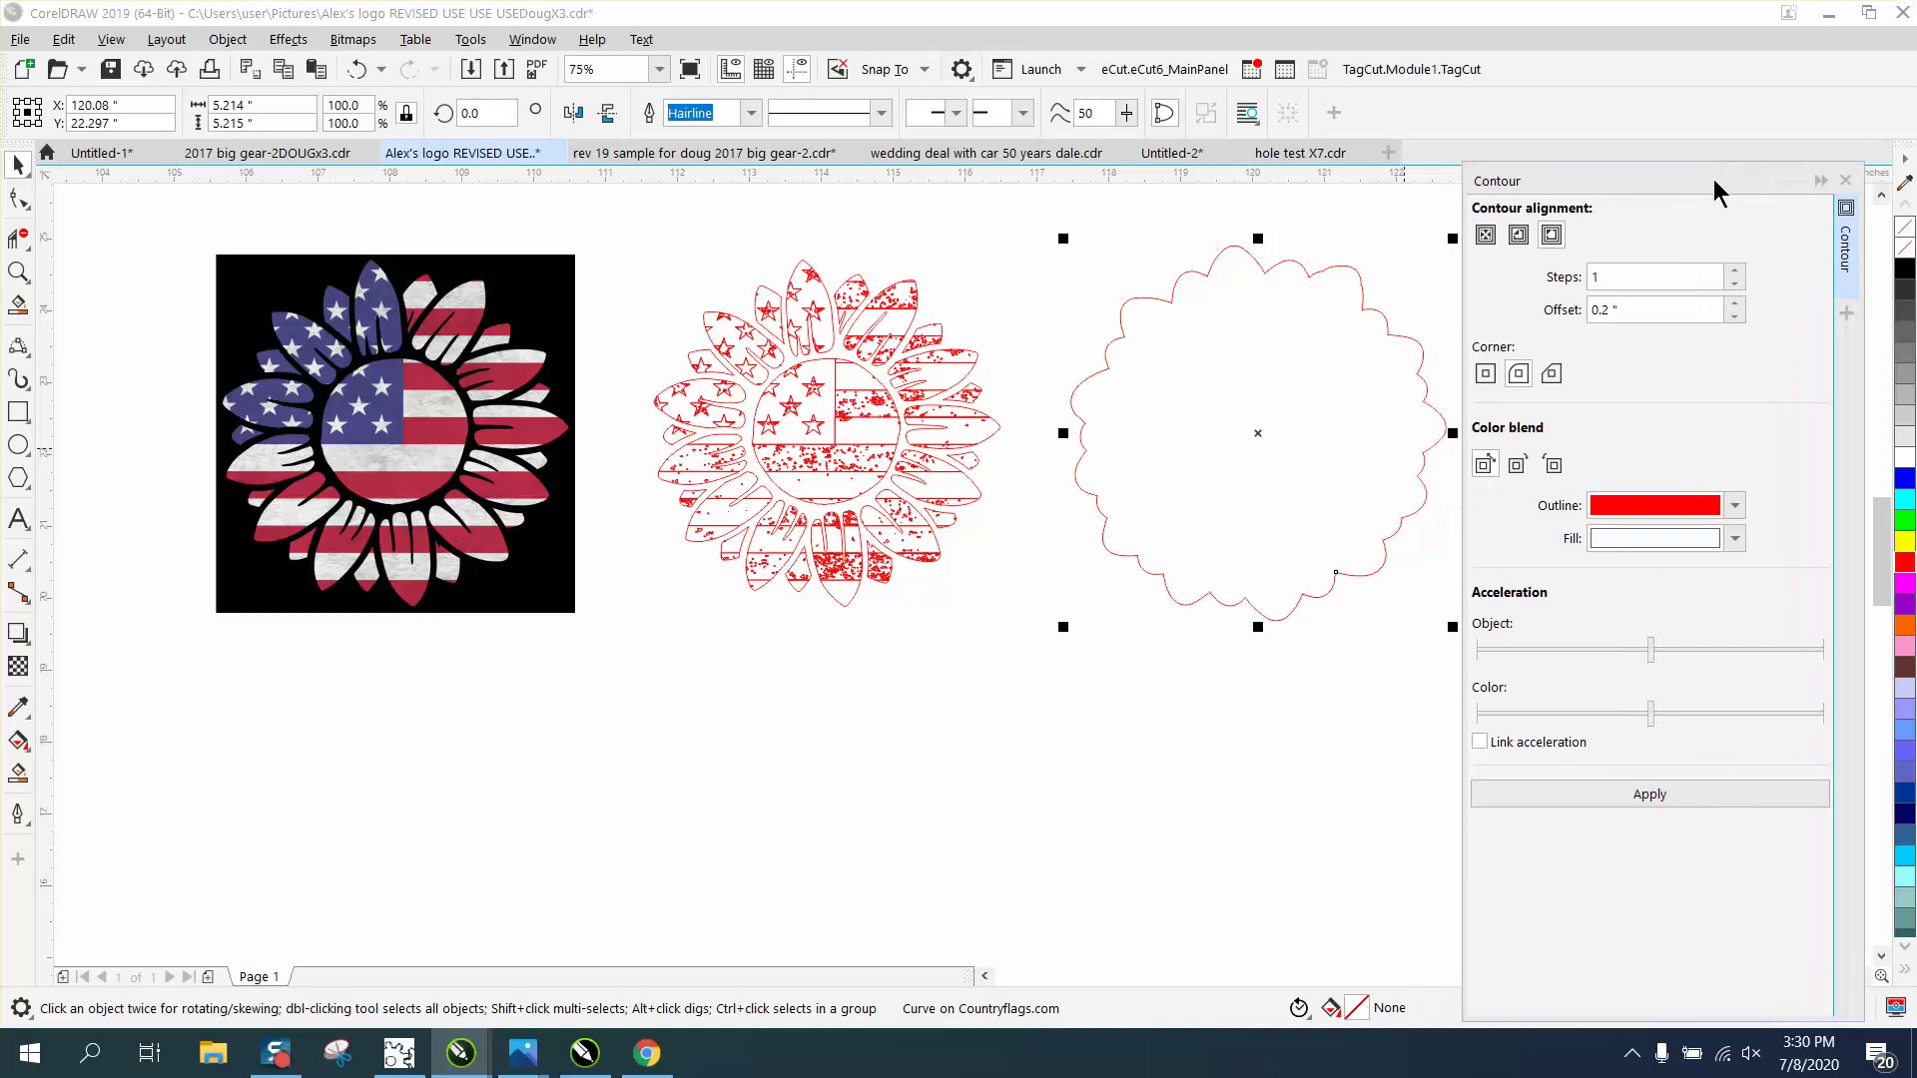
- Add an inside contour, break it apart, and remove the outer wavy outline
left_click(1518, 235)
left_click(1649, 794)
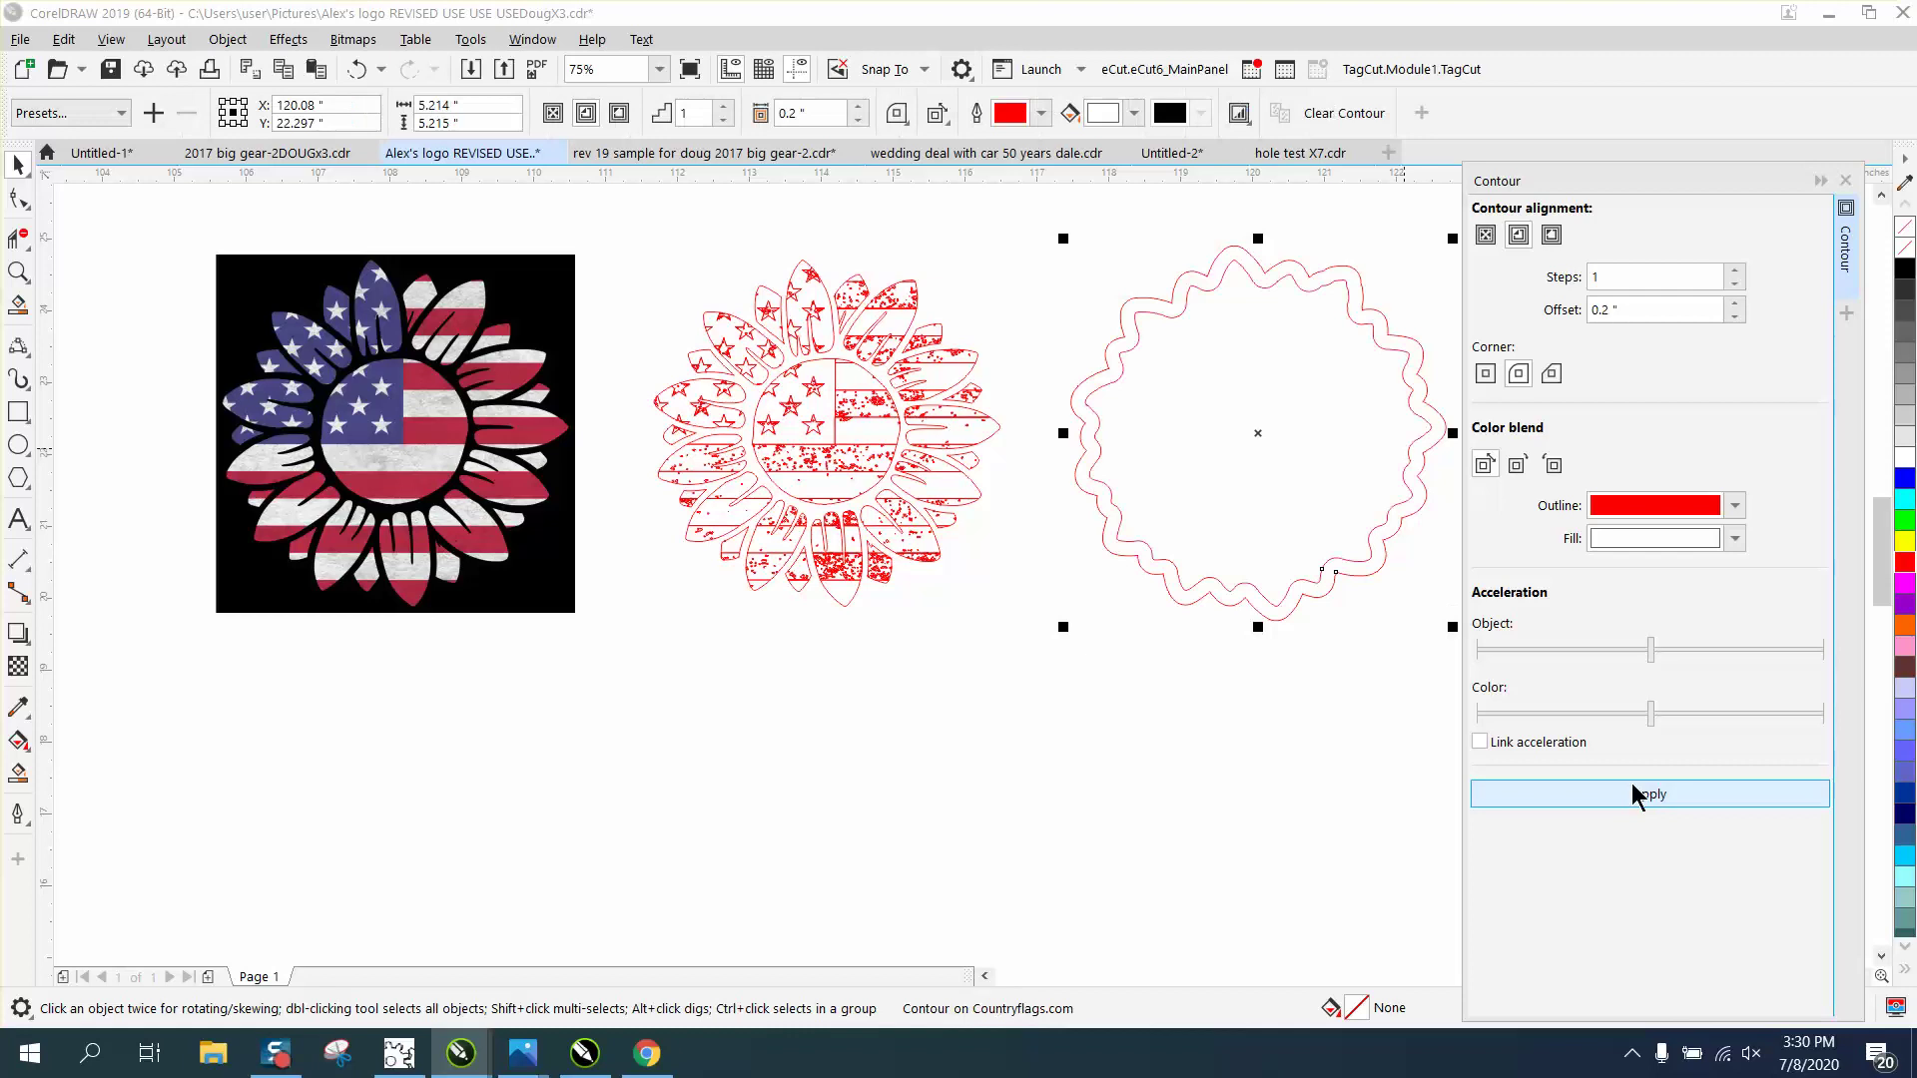
left_click(226, 40)
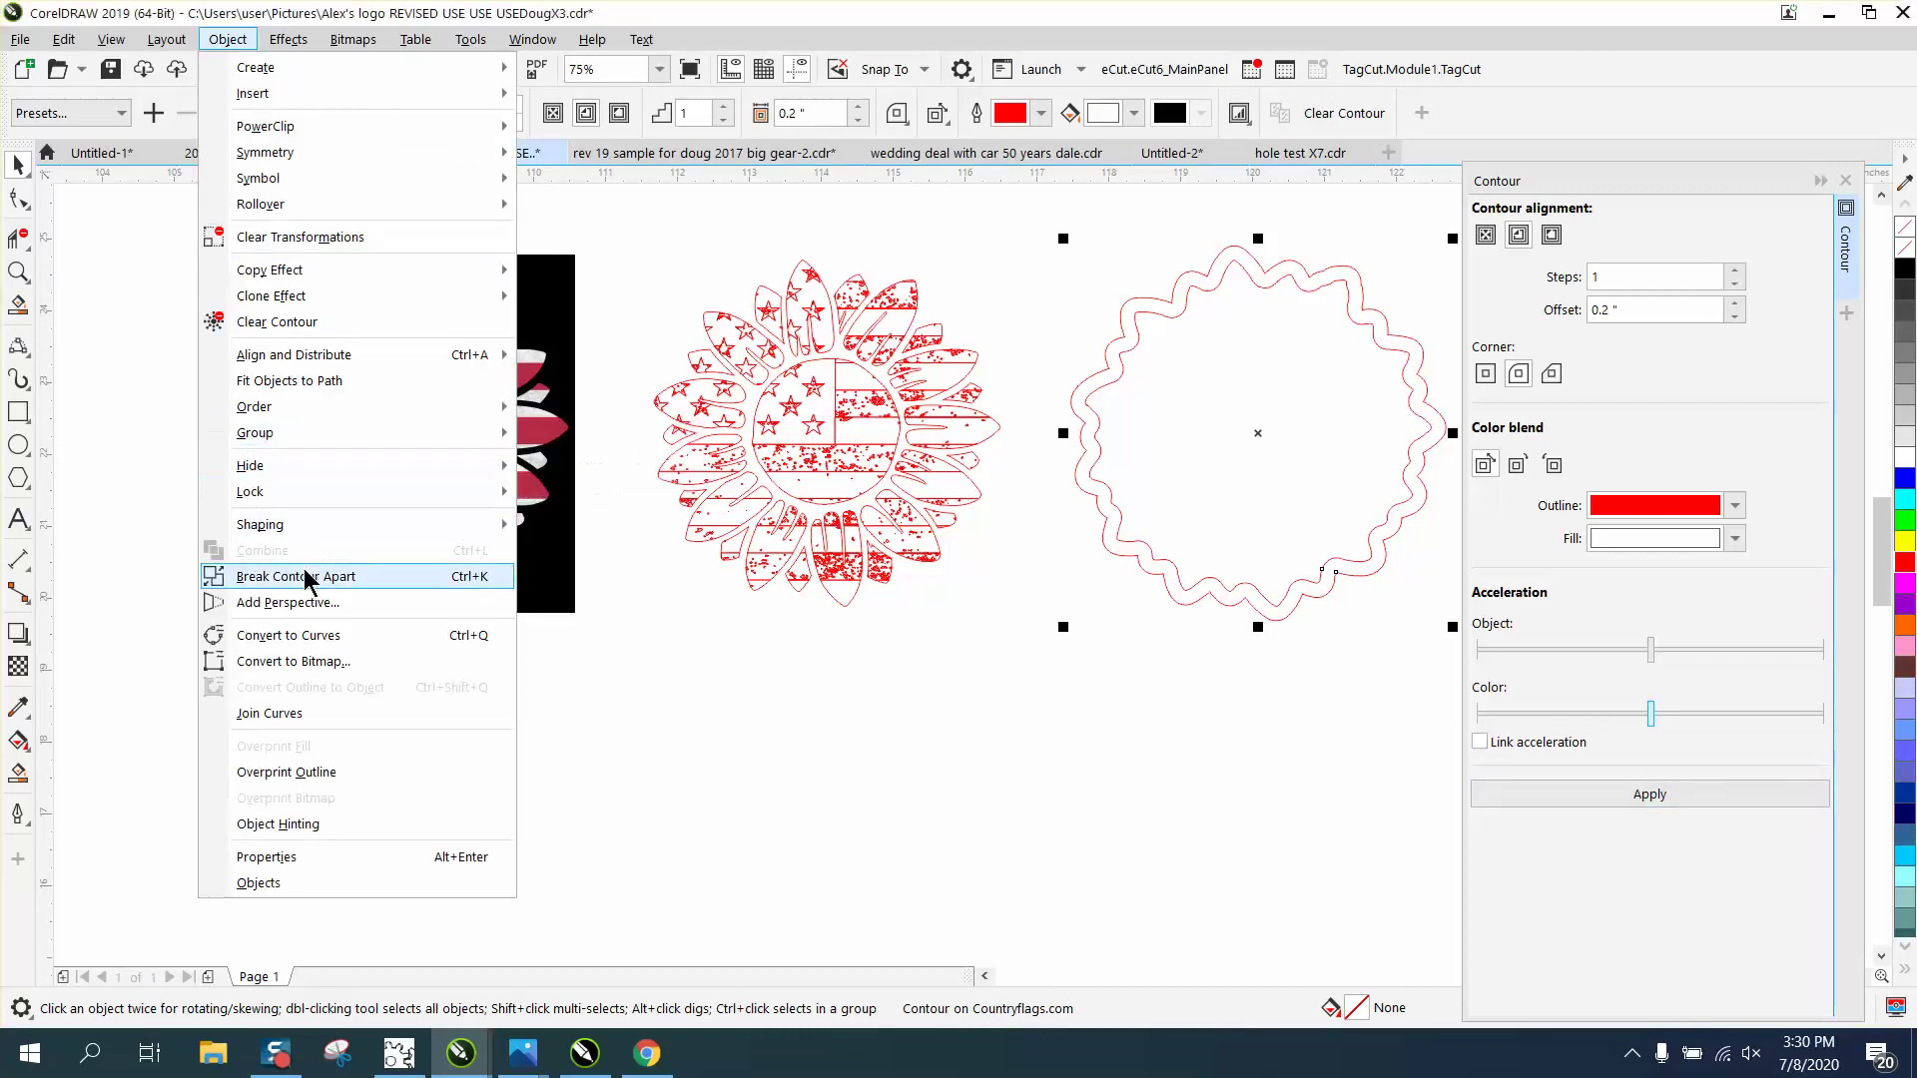
left_click(483, 589)
left_click(1146, 571)
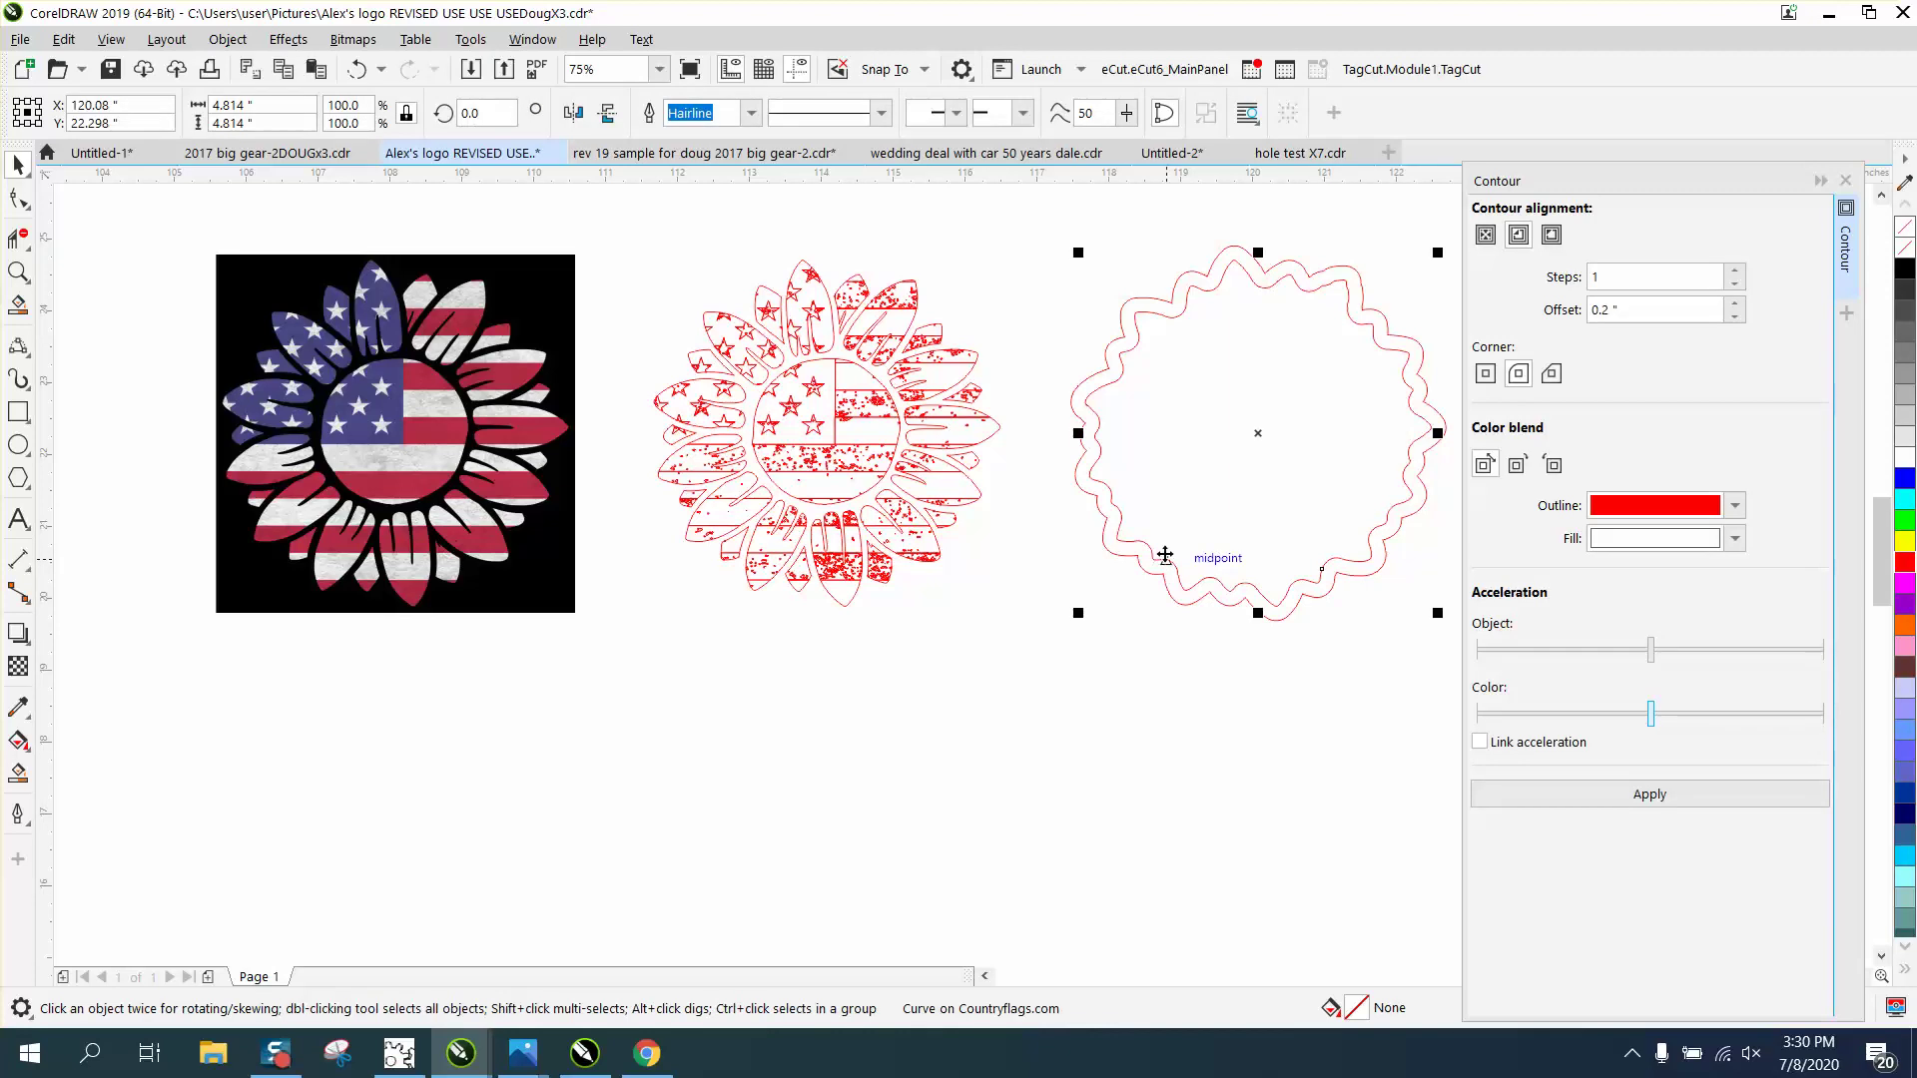
key("ctrl+z")
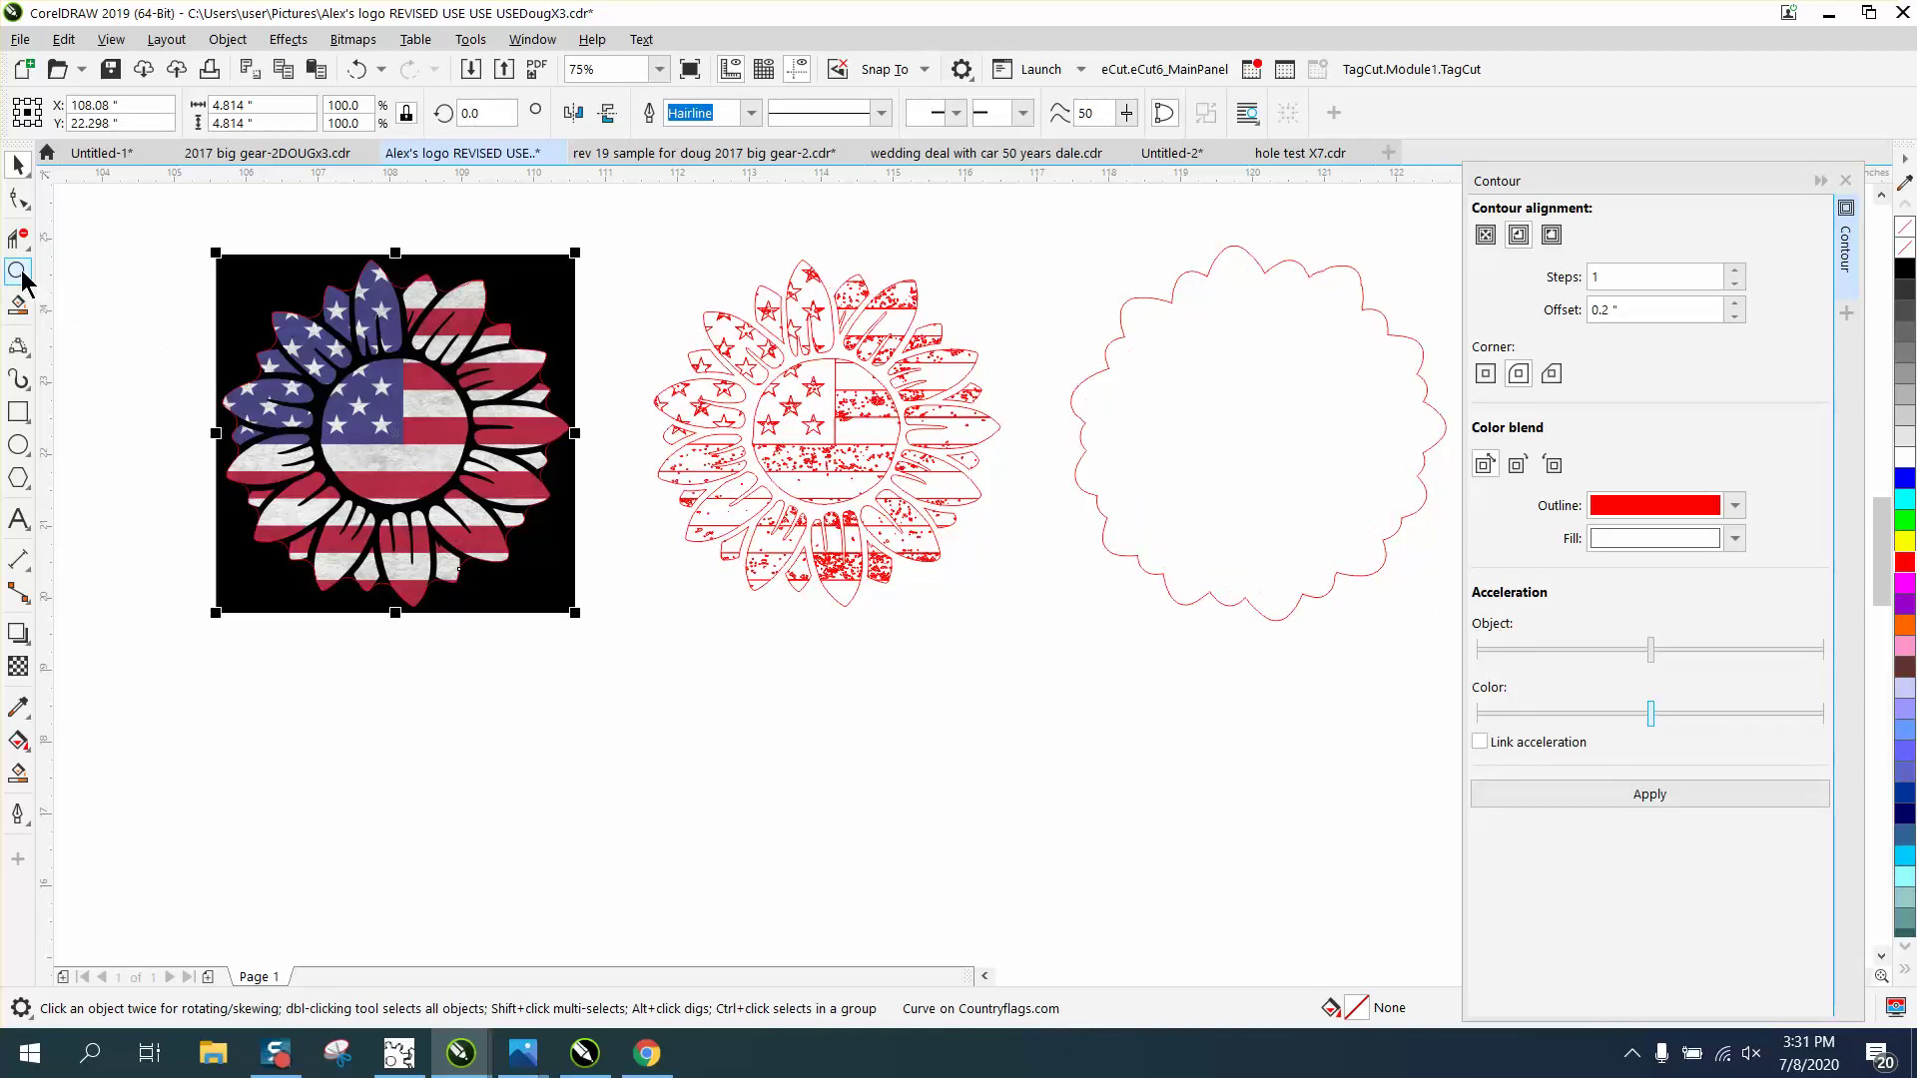
- Zoom in on the right petal's edge and marquee-select three nodes on its upper curve
left_click(18, 271)
left_click_drag(347, 229, 539, 339)
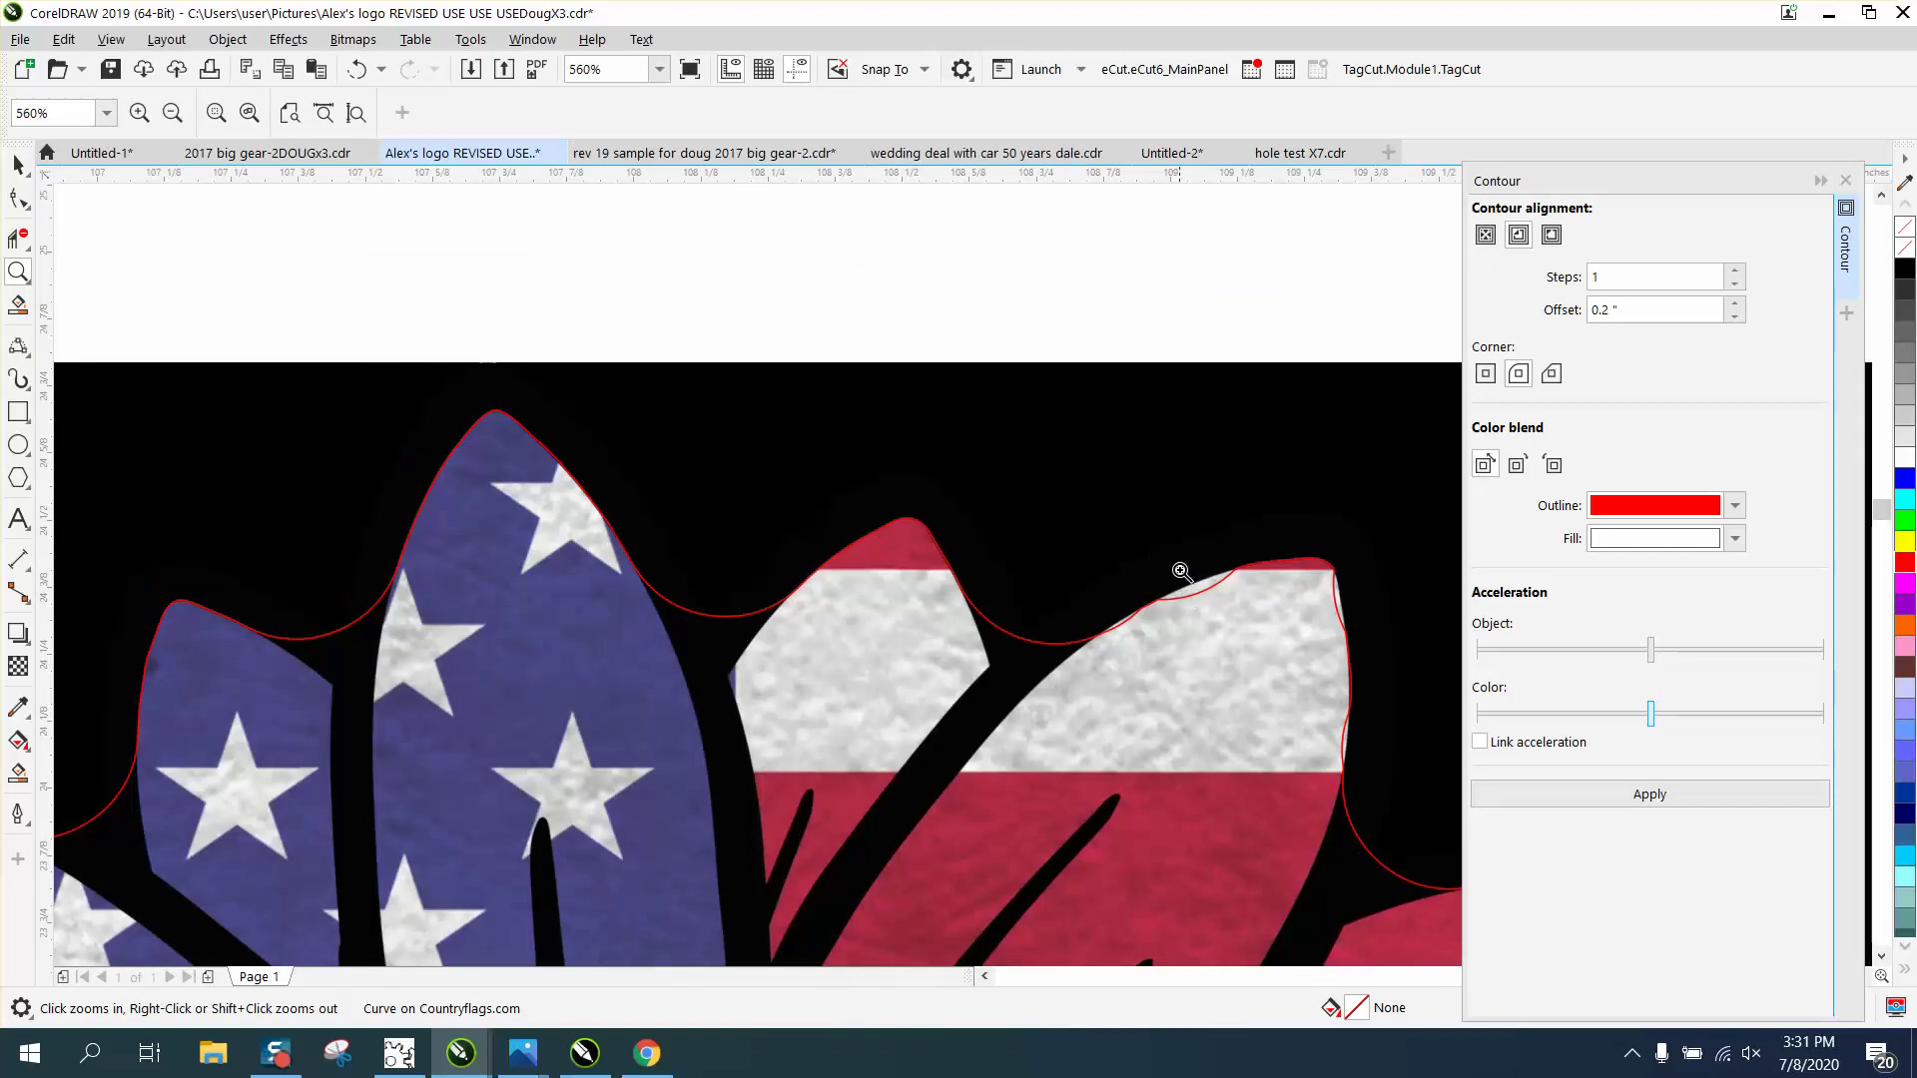
right_click(1120, 529)
left_click_drag(1115, 486, 1397, 713)
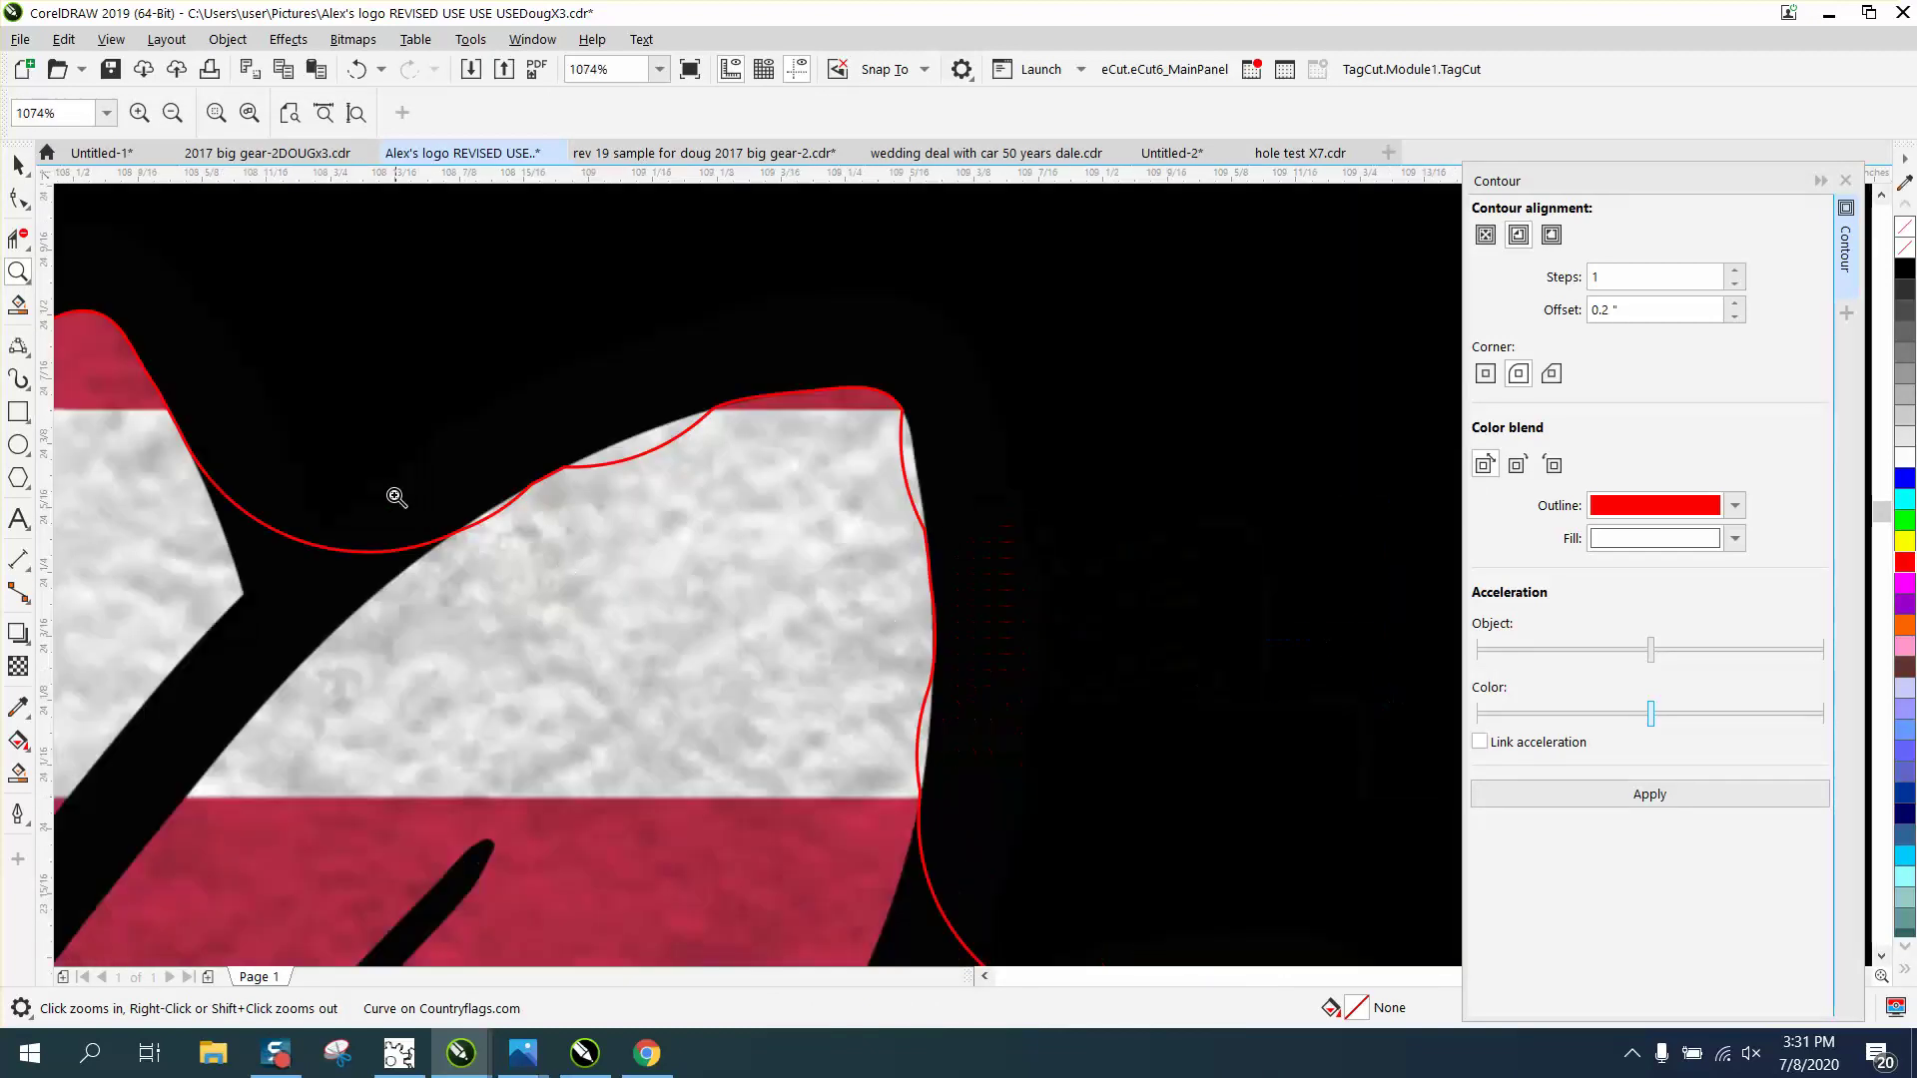
left_click(18, 198)
left_click_drag(529, 392, 767, 489)
- Delete excess nodes along the petal's top and right side, smoothing the top node's handle
key("Delete")
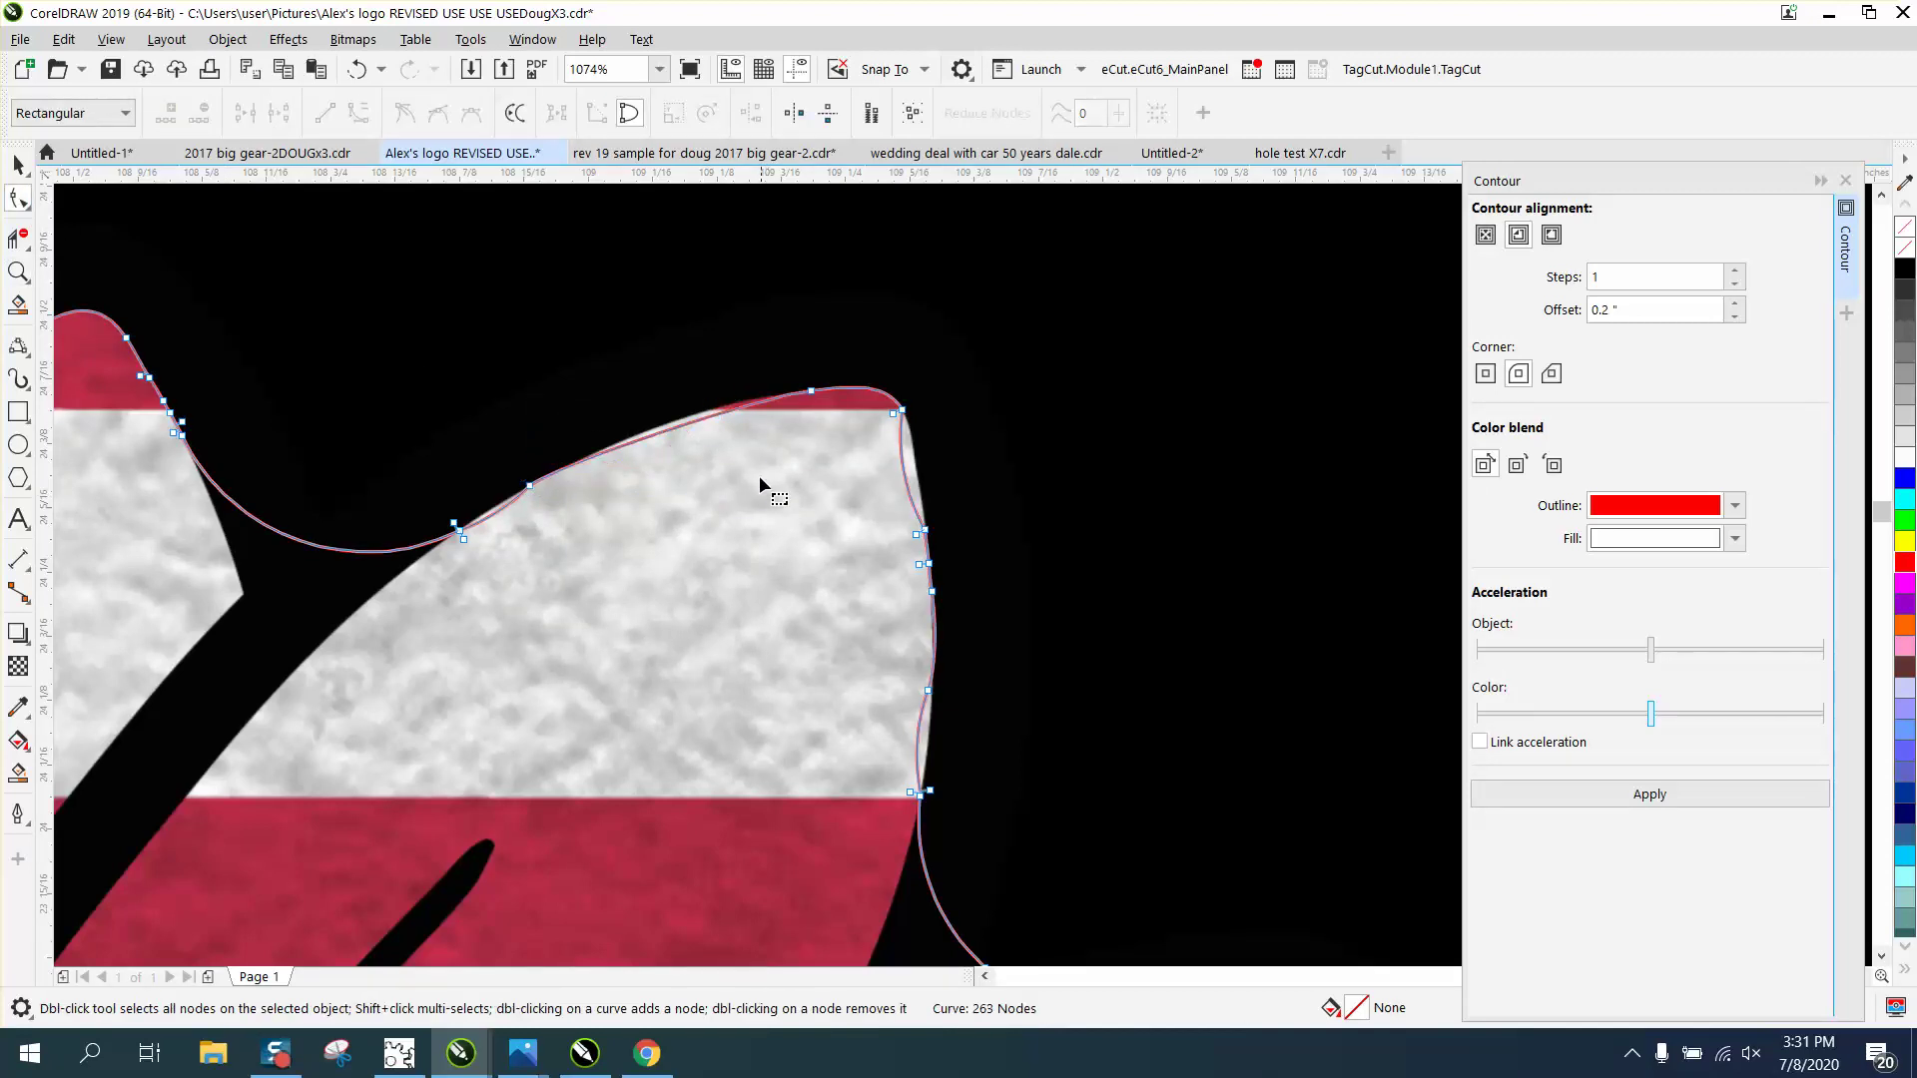
left_click(810, 392)
left_click_drag(765, 396, 712, 413)
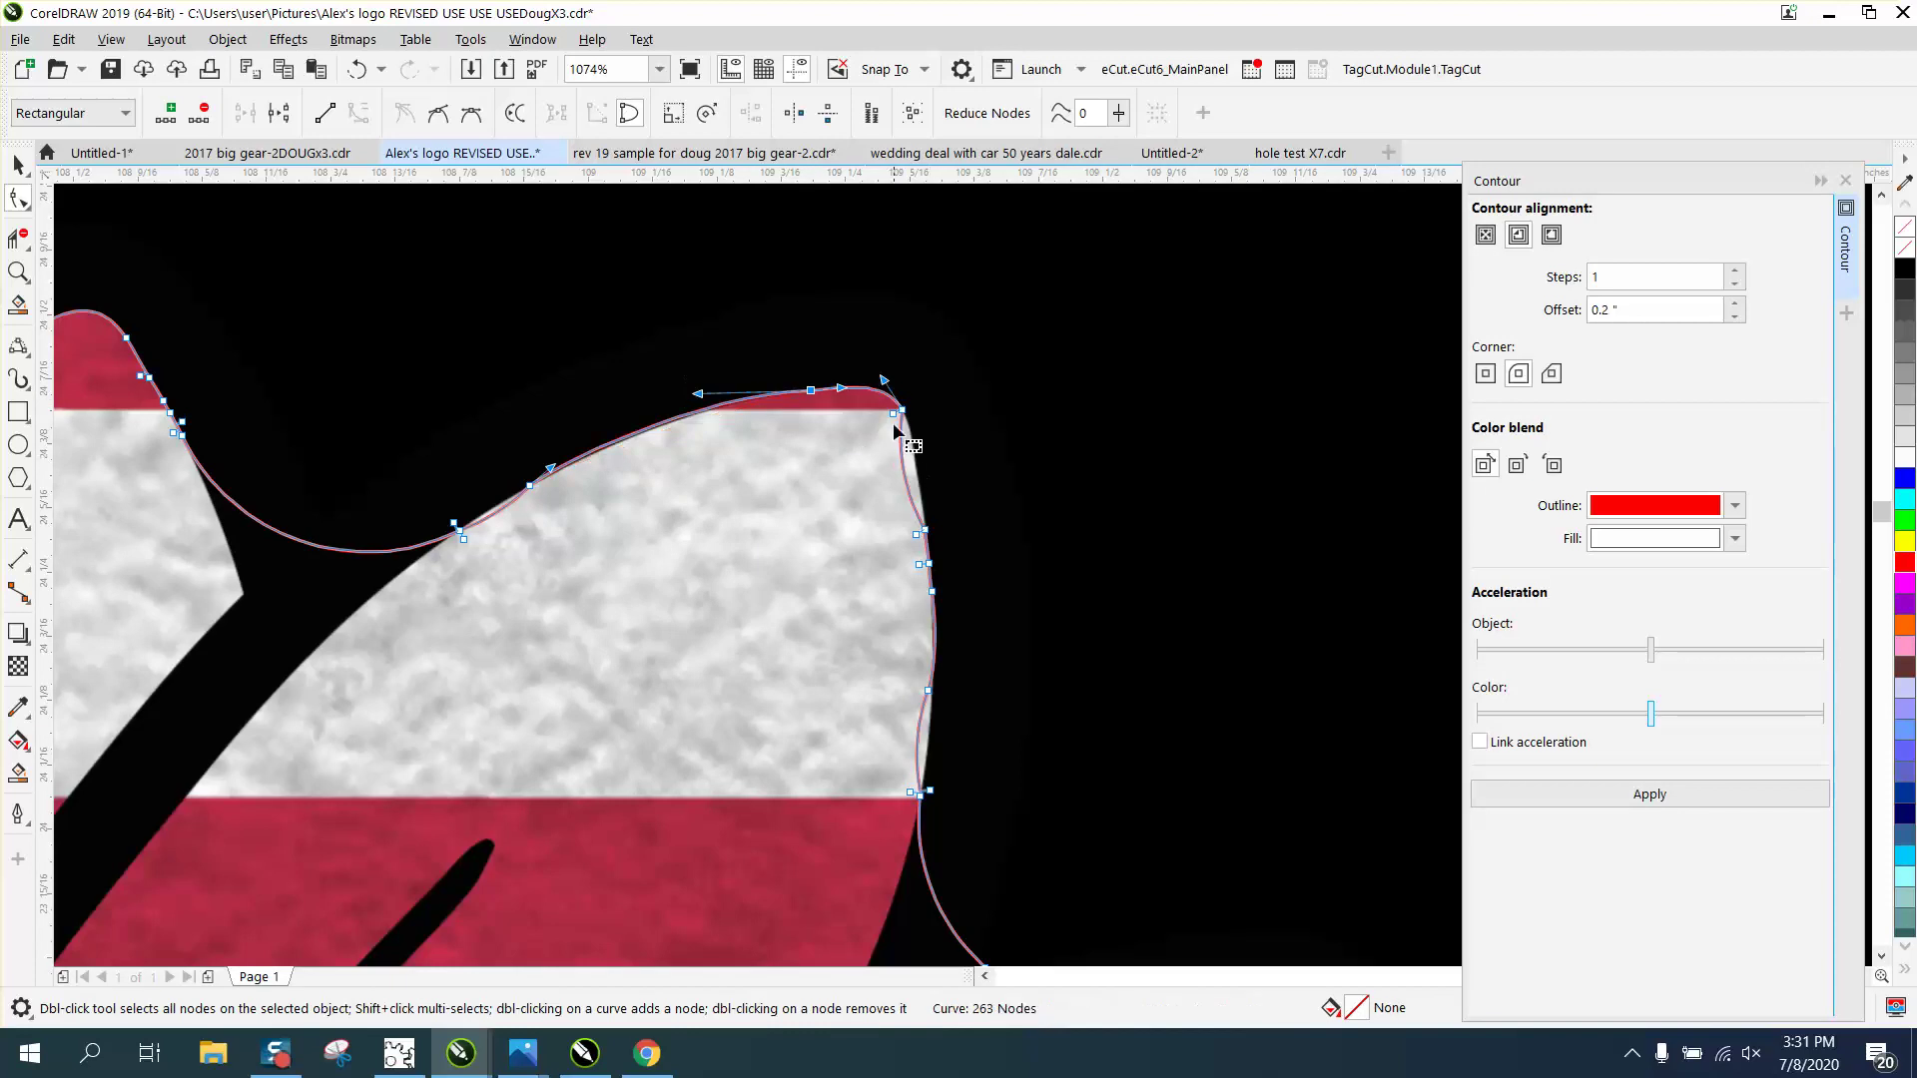
left_click_drag(957, 489, 895, 573)
key("Delete")
- Select the petal's top-right corner nodes and reshape its right edge with a control handle
left_click_drag(883, 384, 978, 628)
right_click(939, 596)
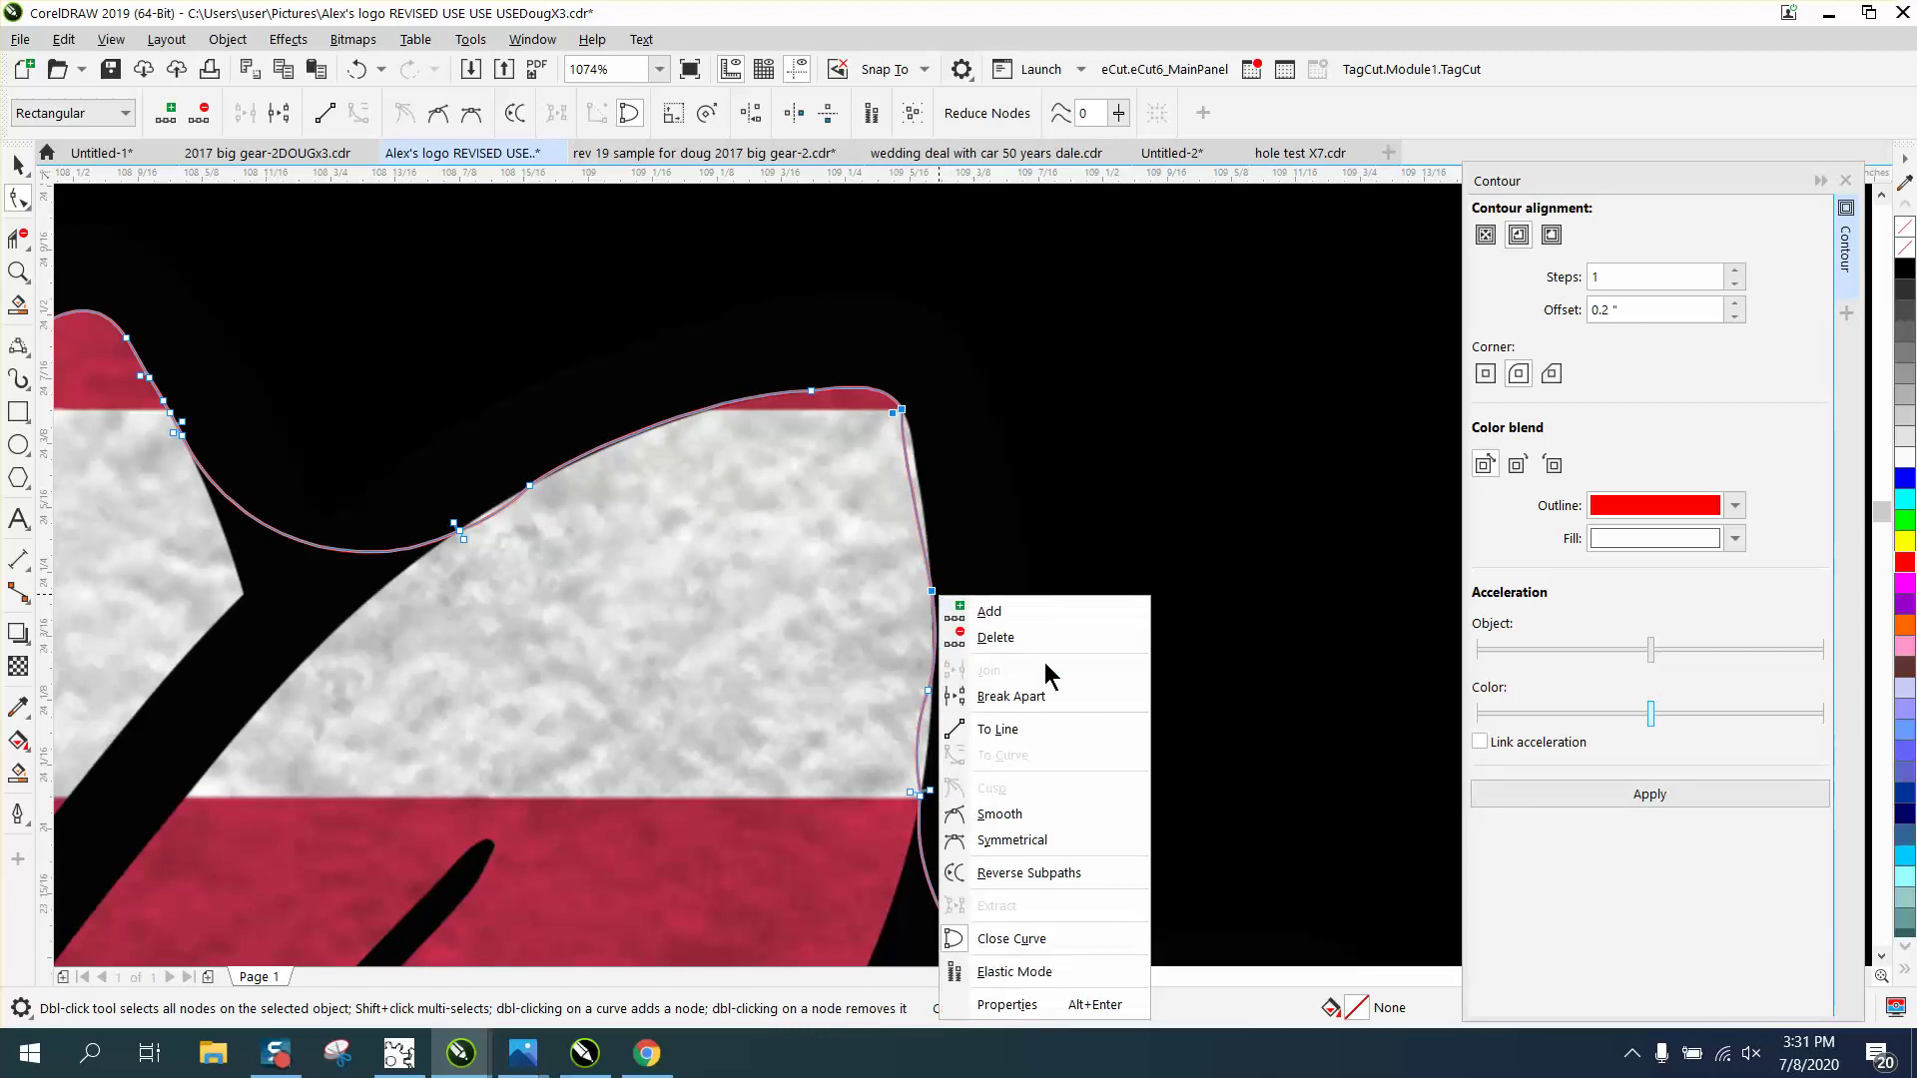
left_click(1170, 741)
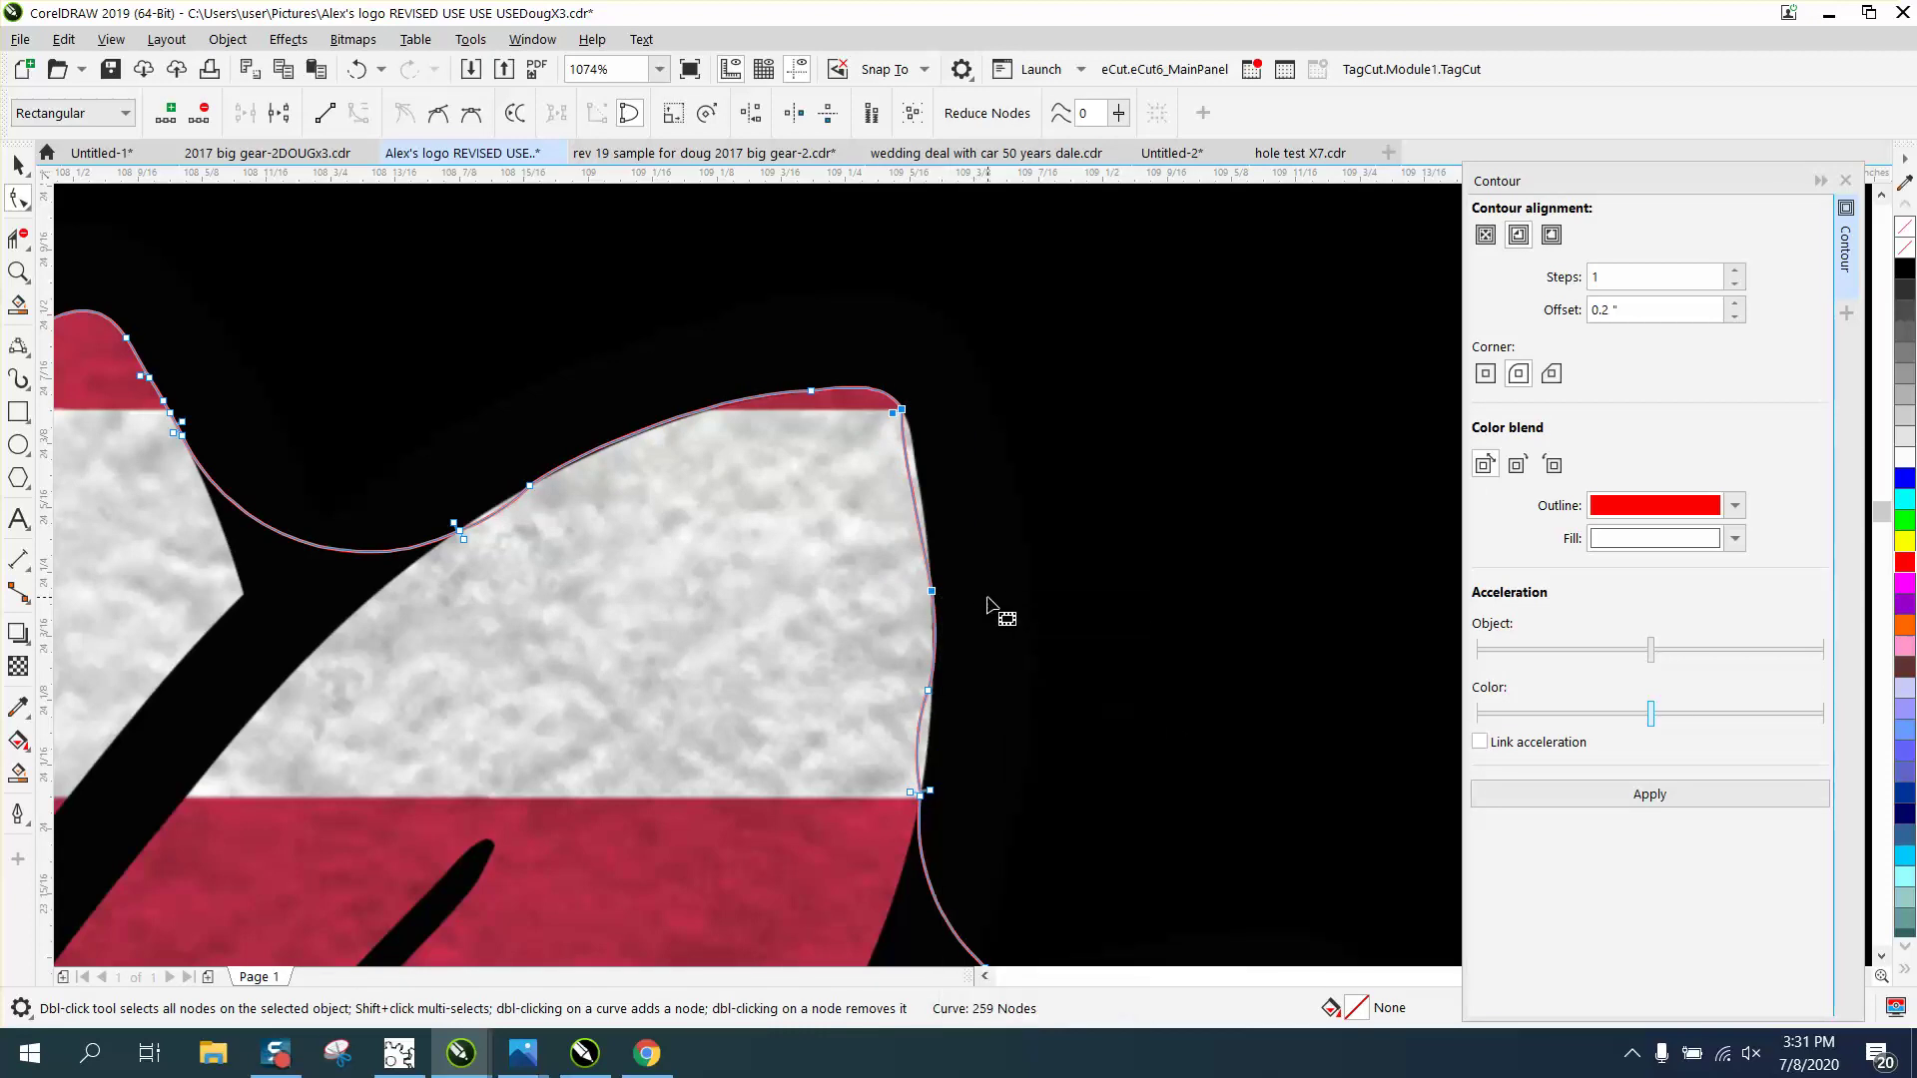
left_click(945, 603)
left_click(939, 601)
left_click_drag(924, 544, 910, 434)
- Delete the node at the white/red boundary, leaving the outline at 257 nodes
left_click(901, 439)
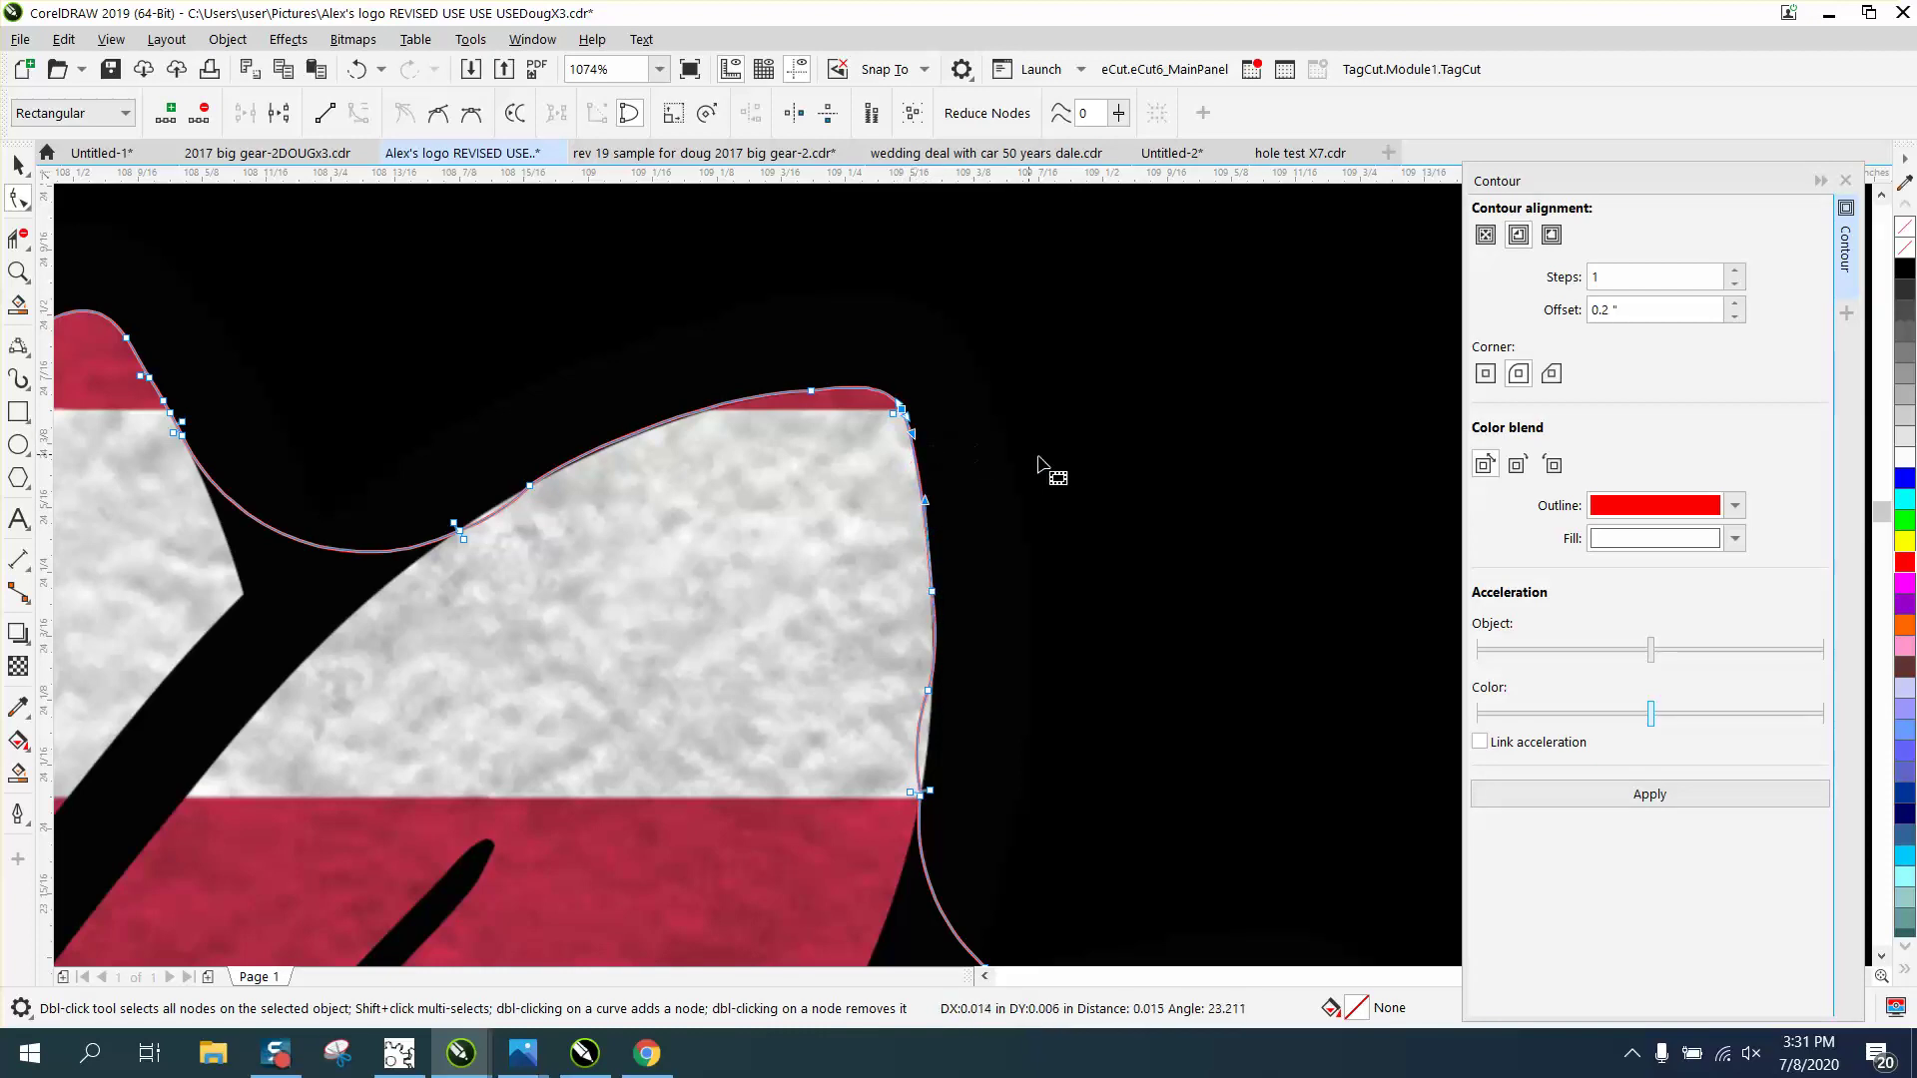
left_click(928, 691)
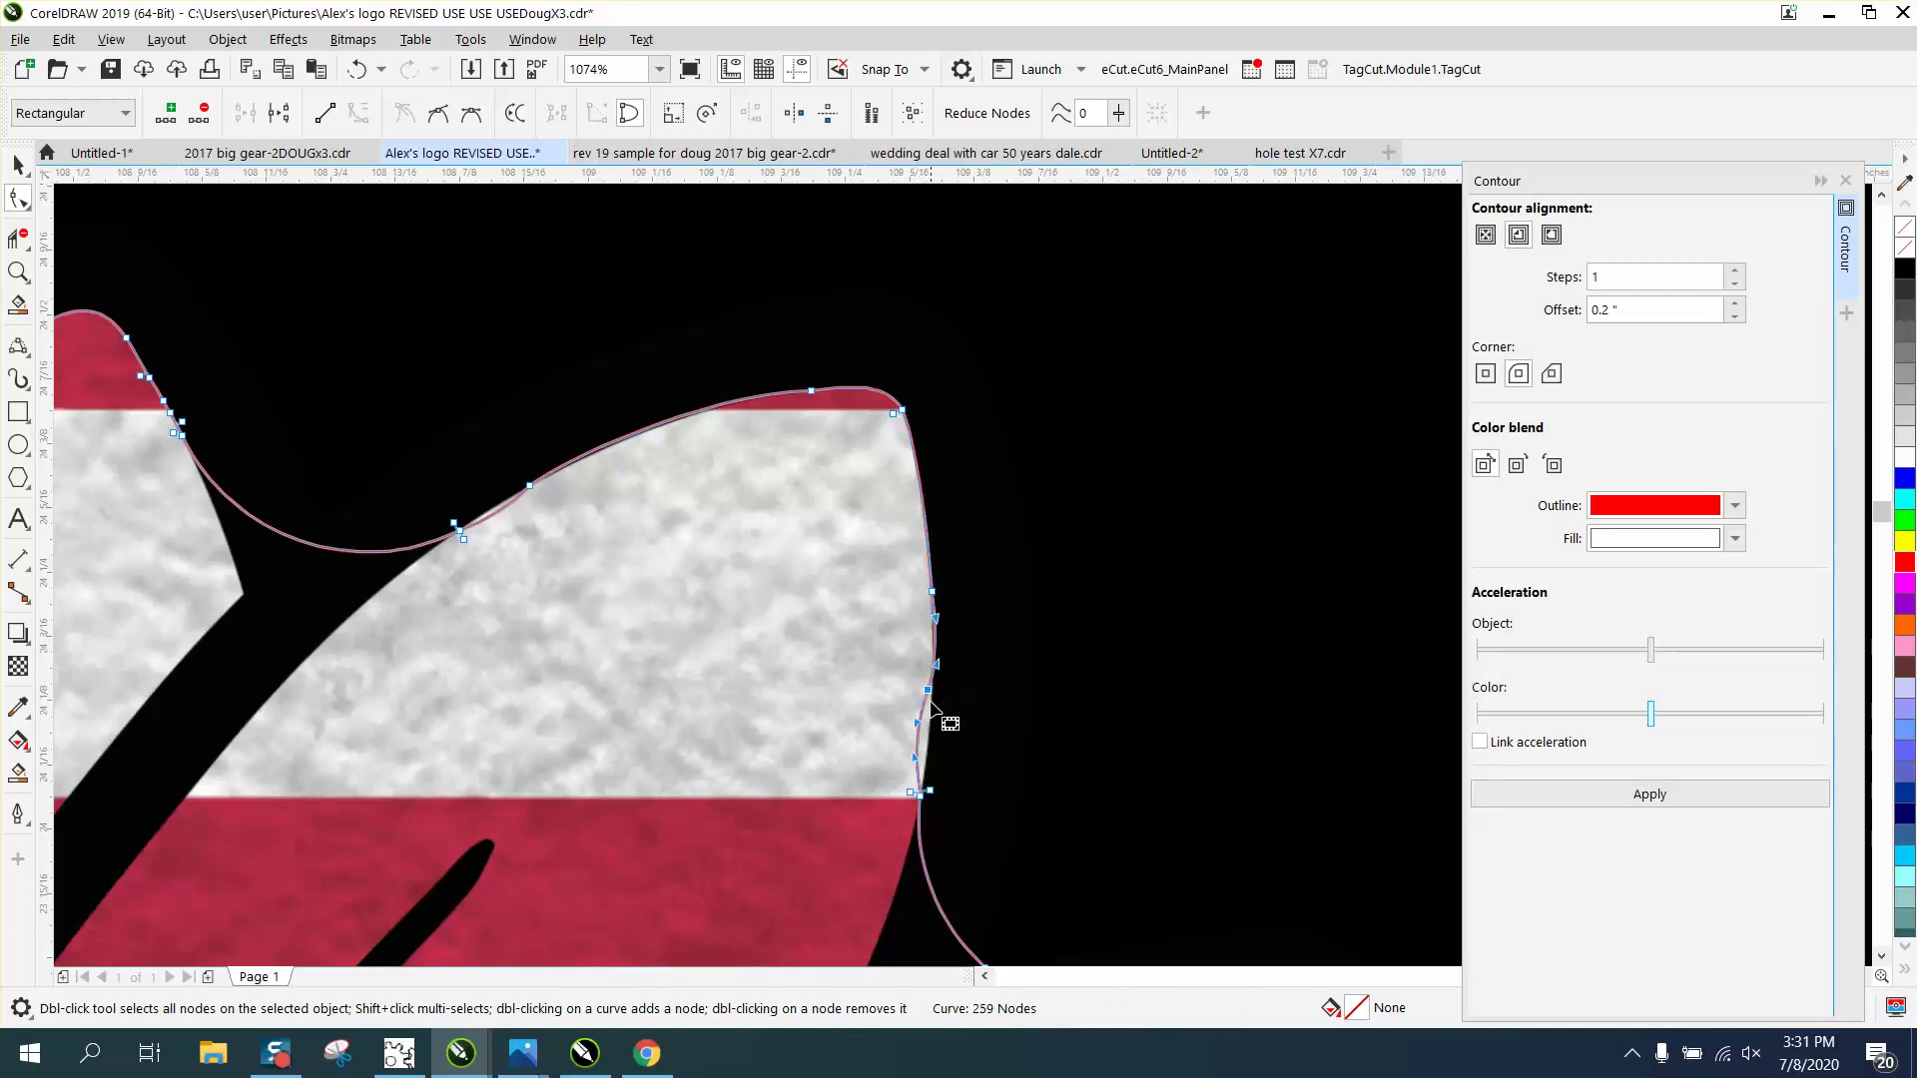
left_click(929, 790)
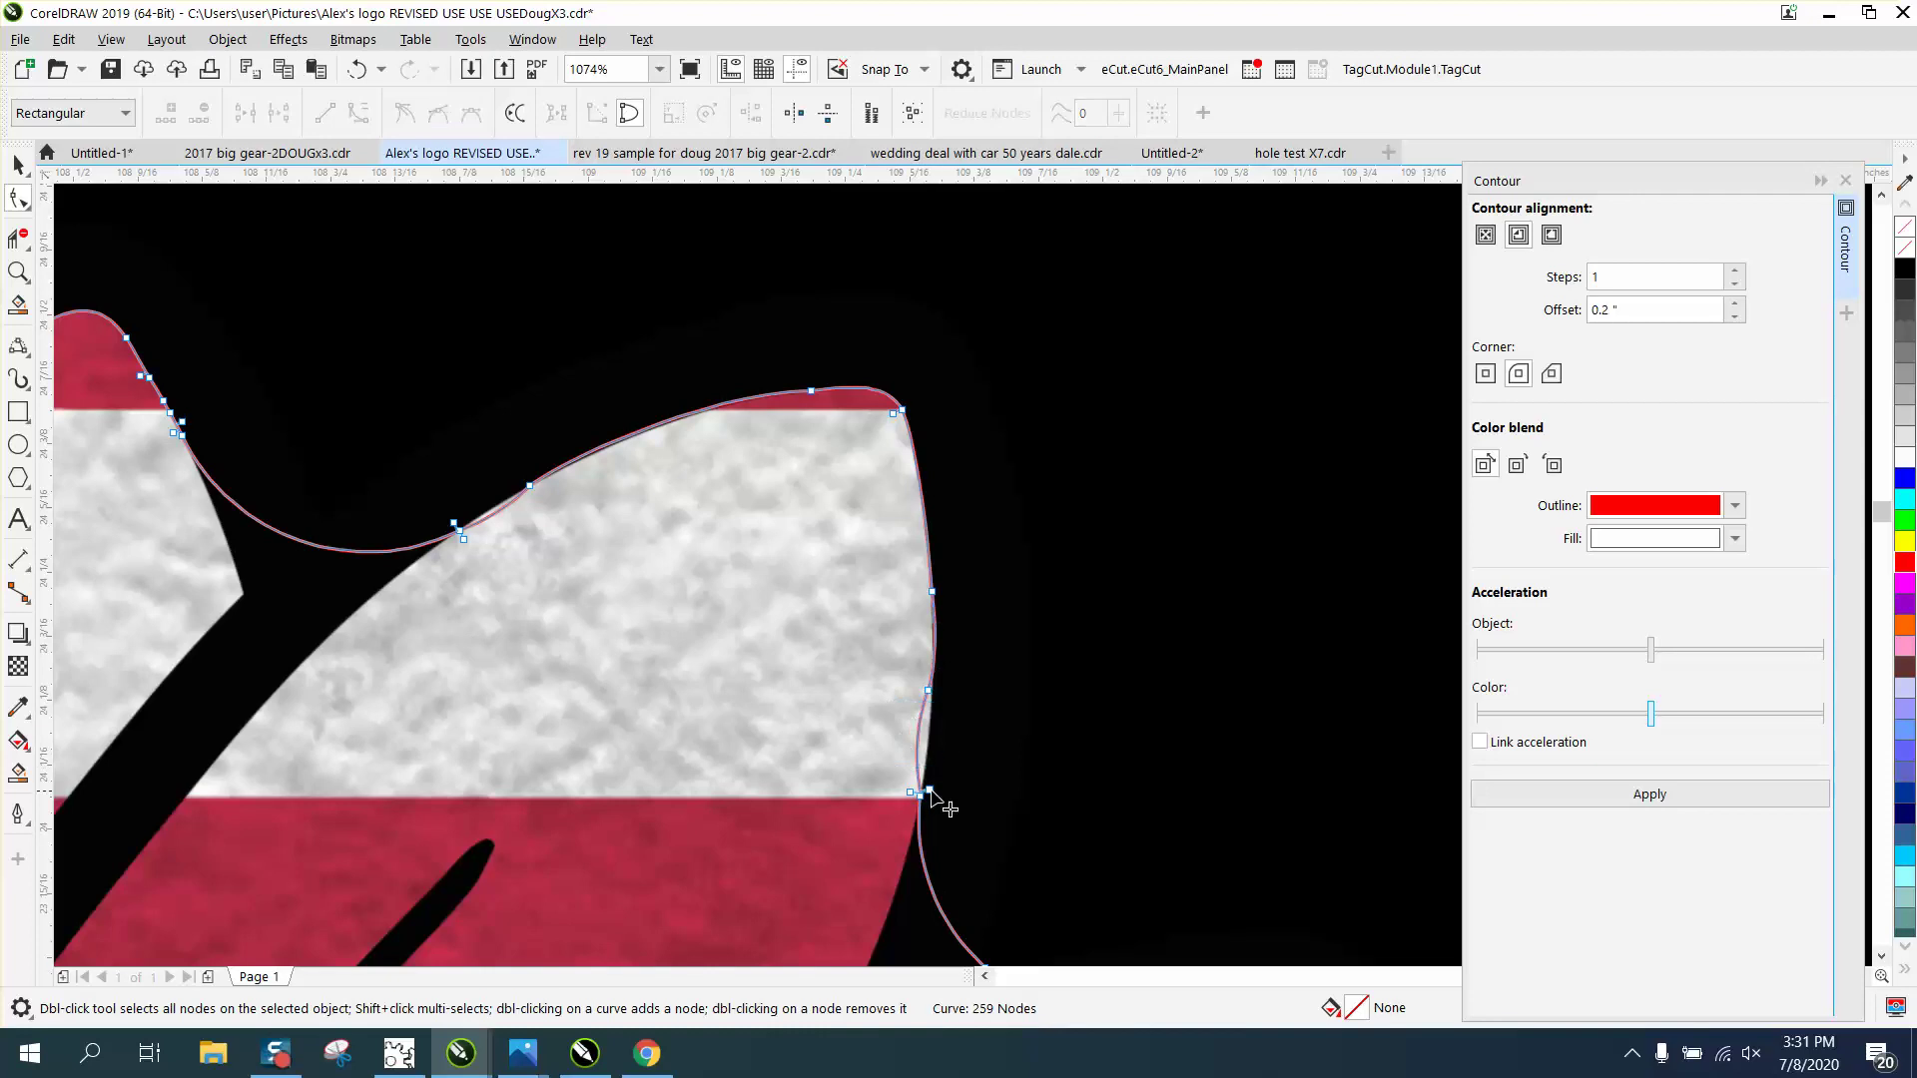
key("Delete")
left_click(920, 797)
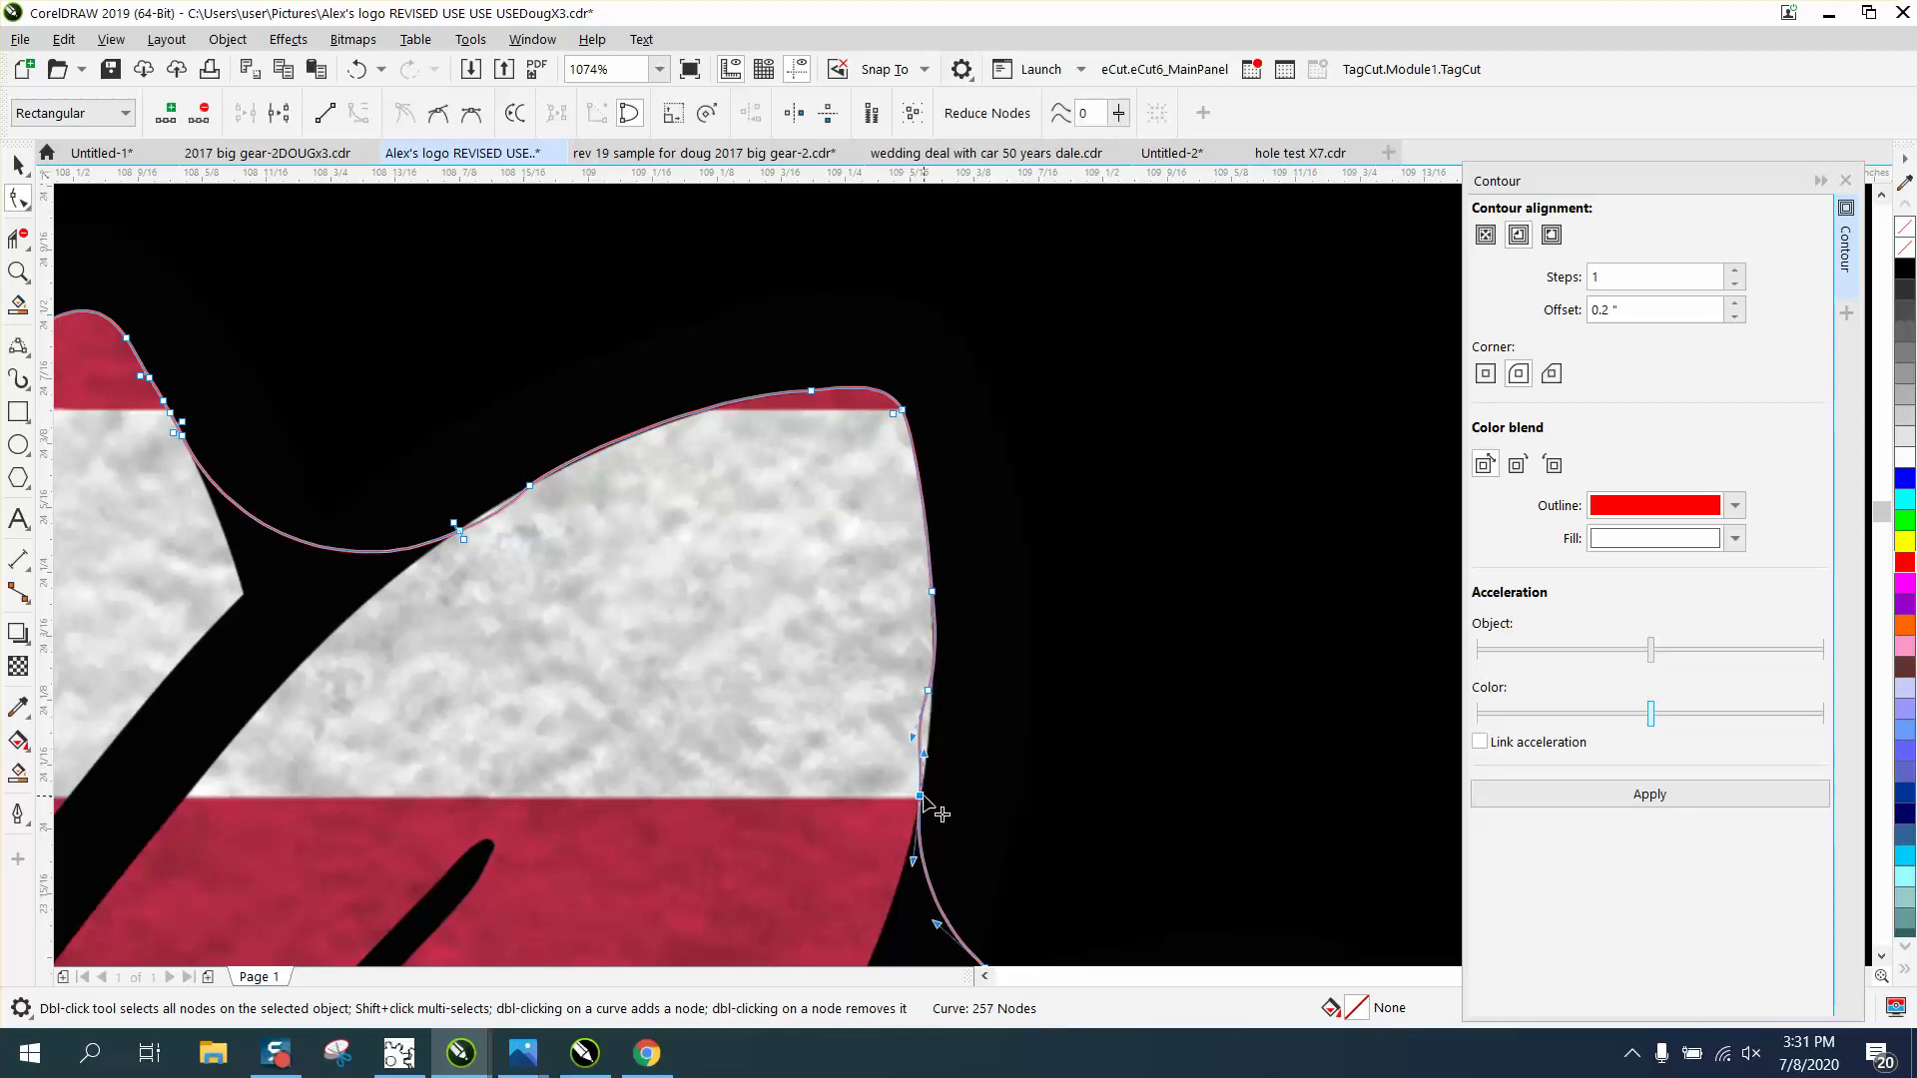
left_click(921, 744)
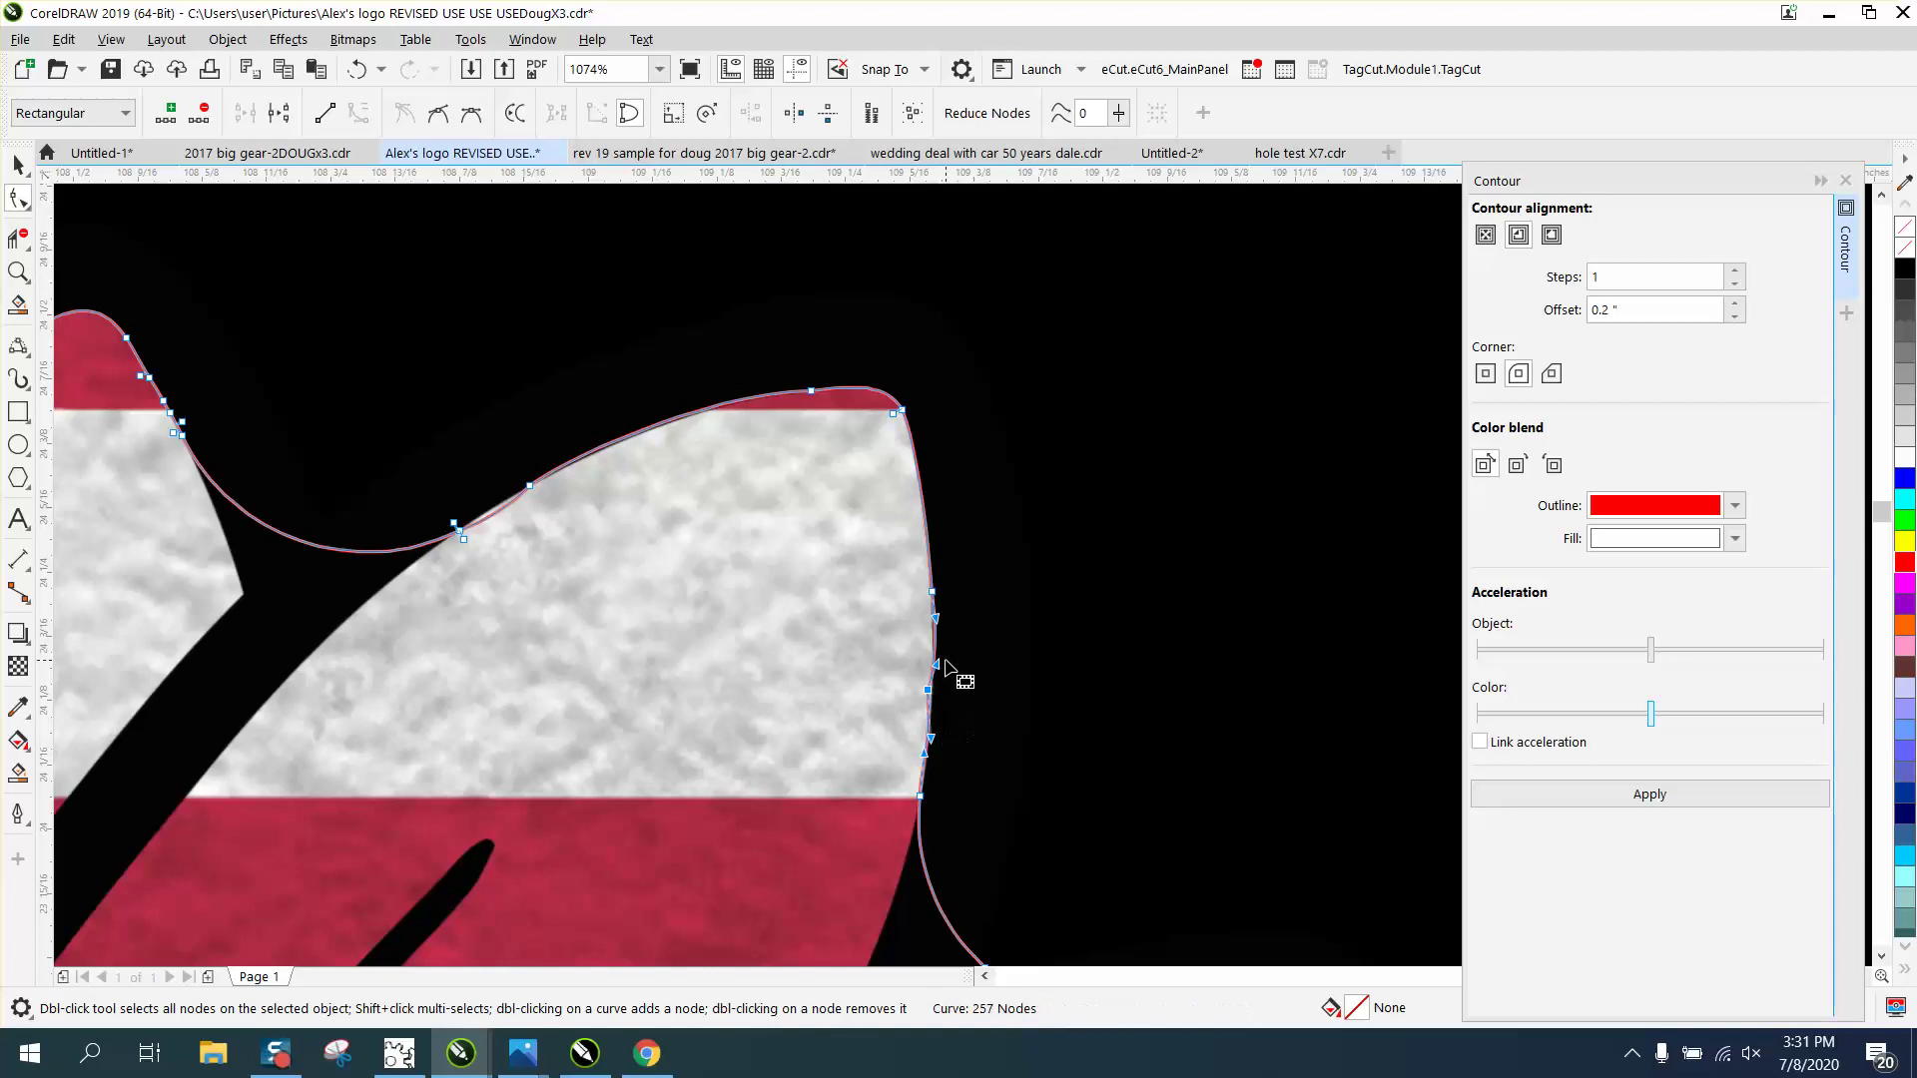
scroll(946, 663, "down", 2)
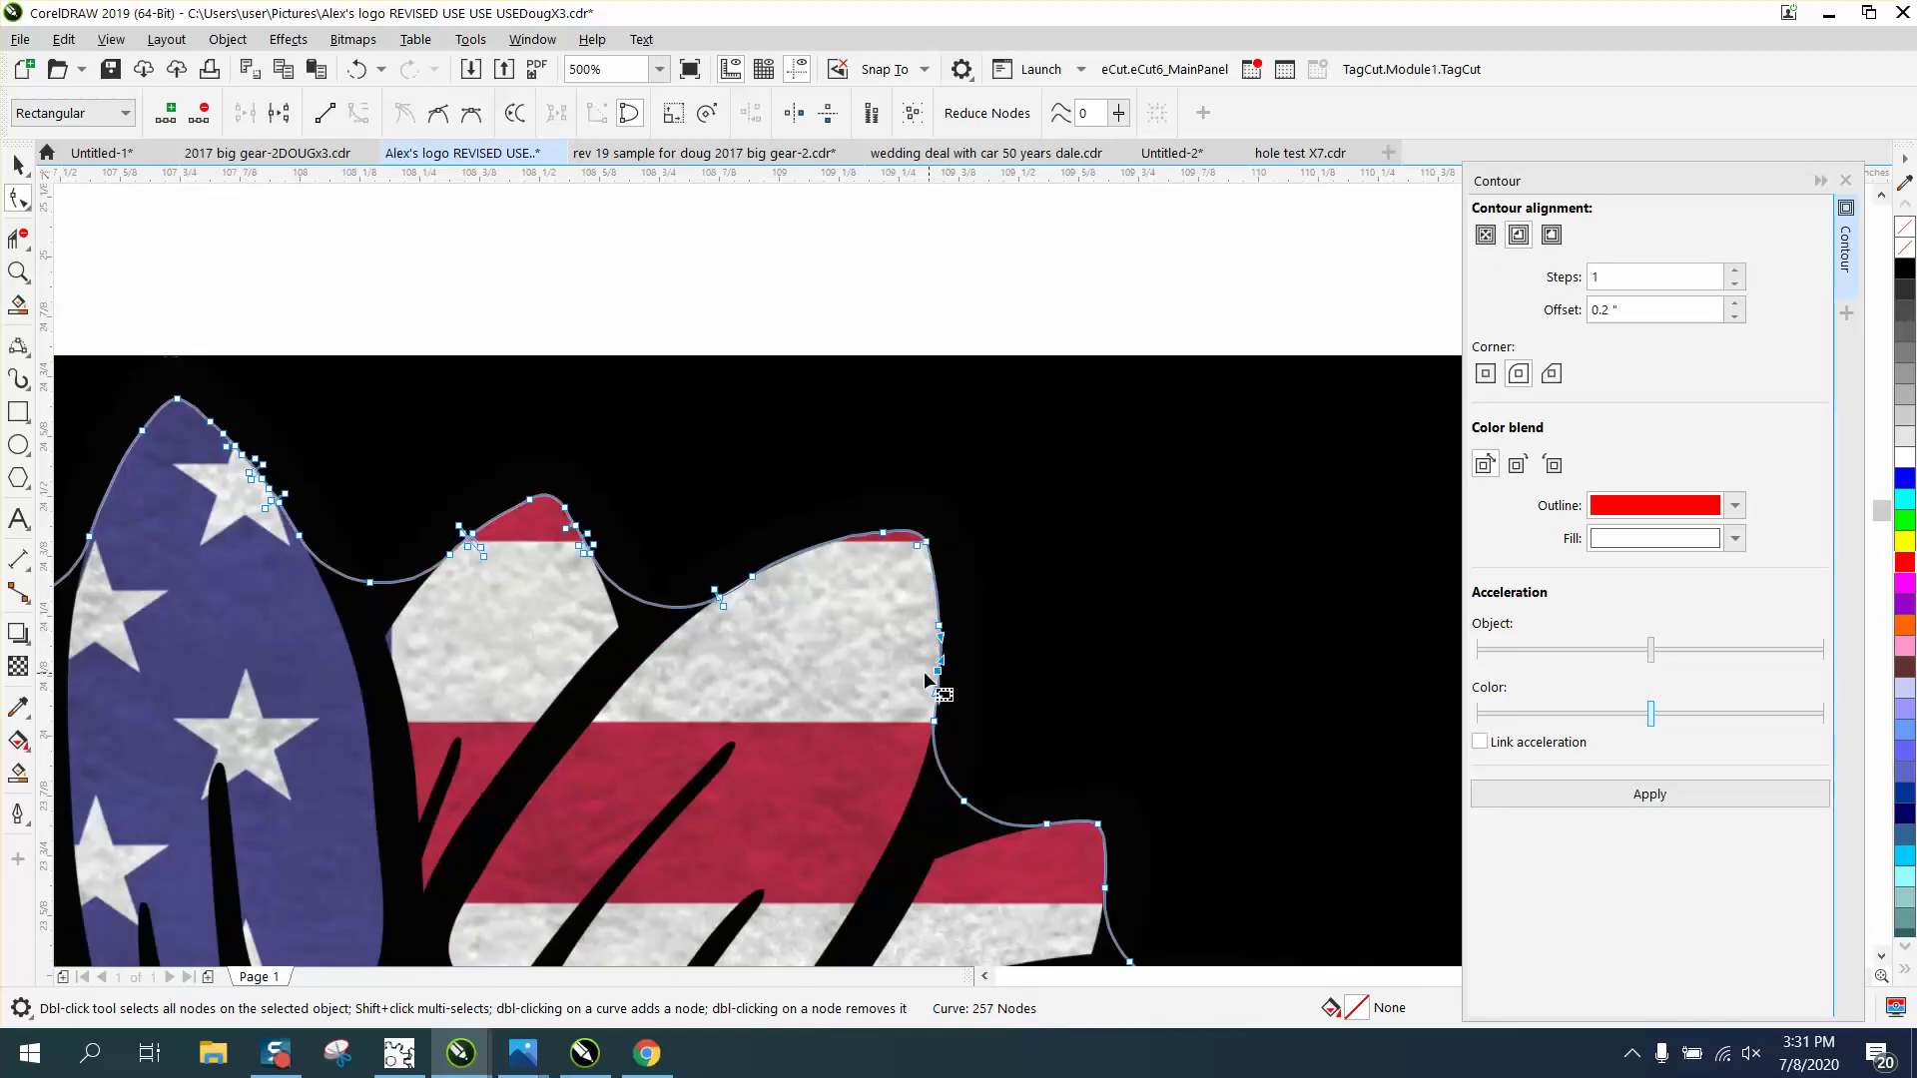
- Switch to the Smooth tool with a 0.5-inch brush size
left_click(27, 208)
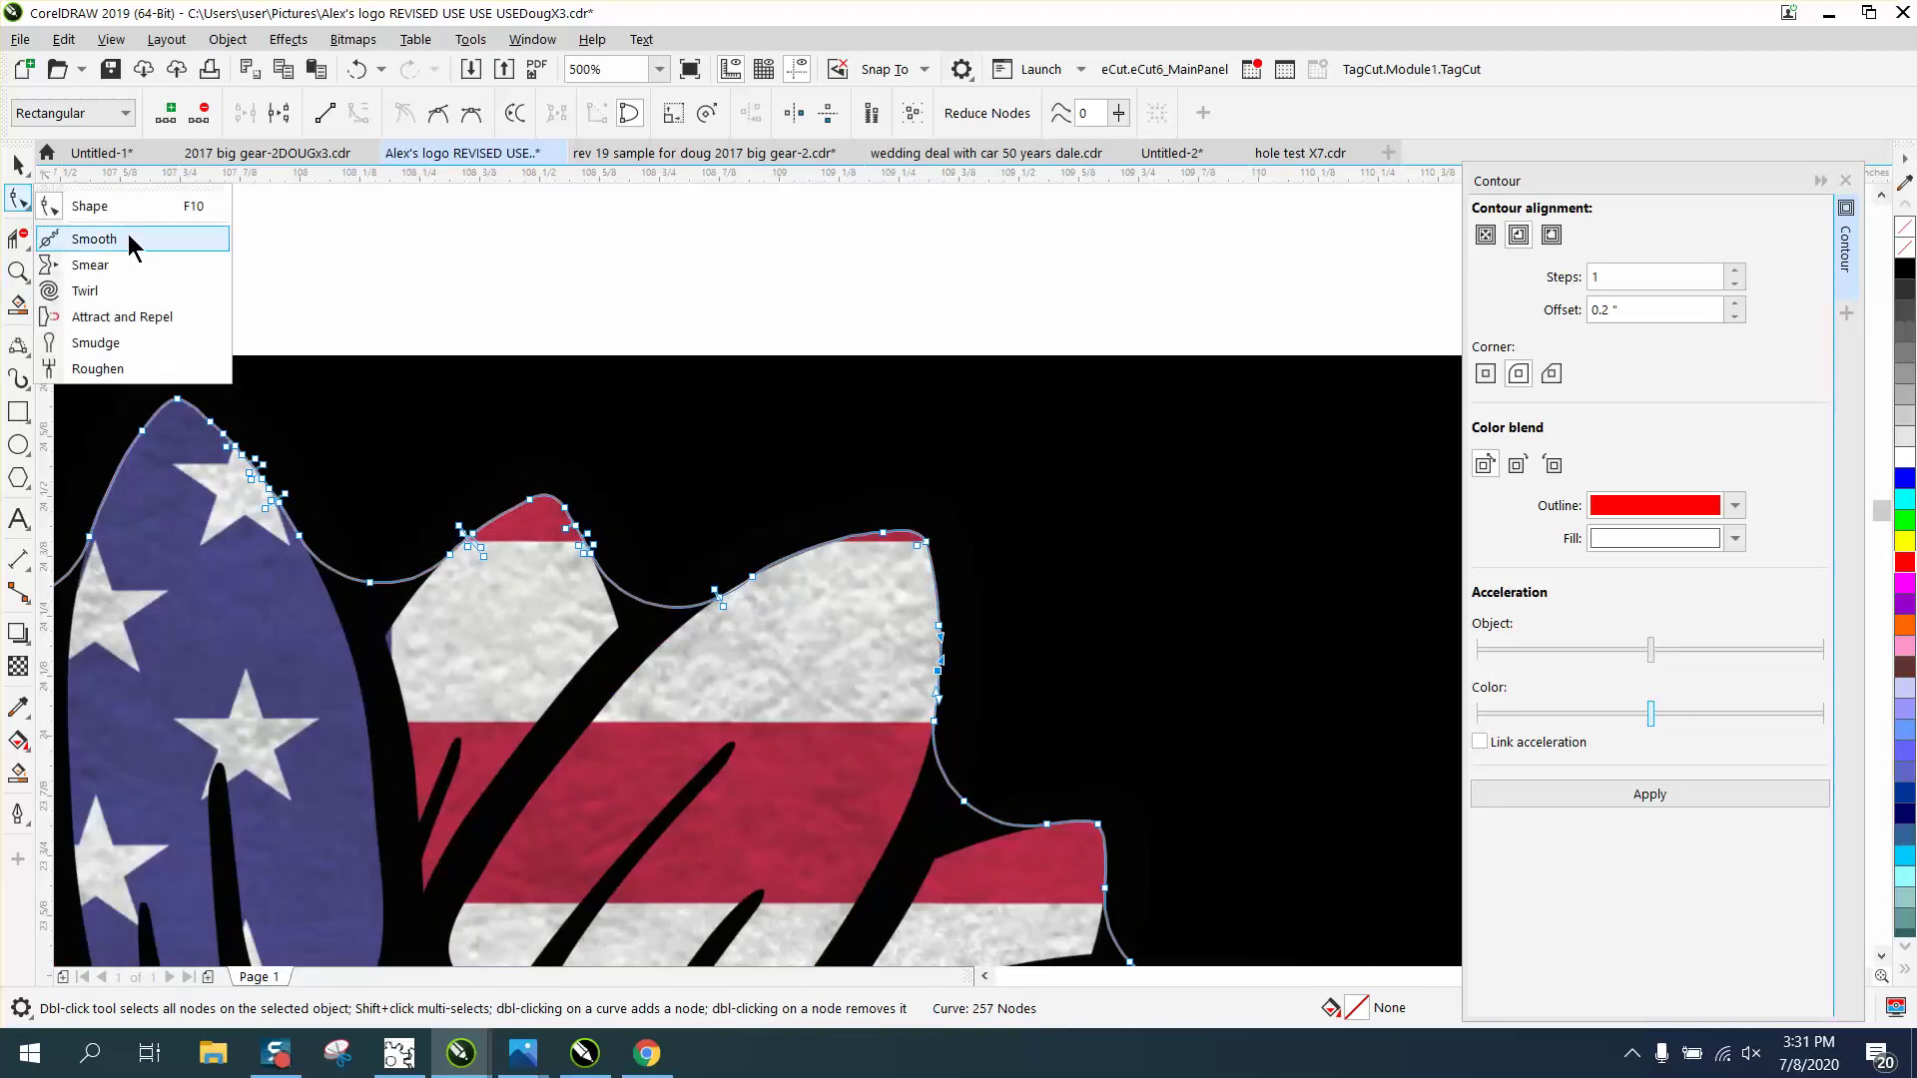
left_click(95, 240)
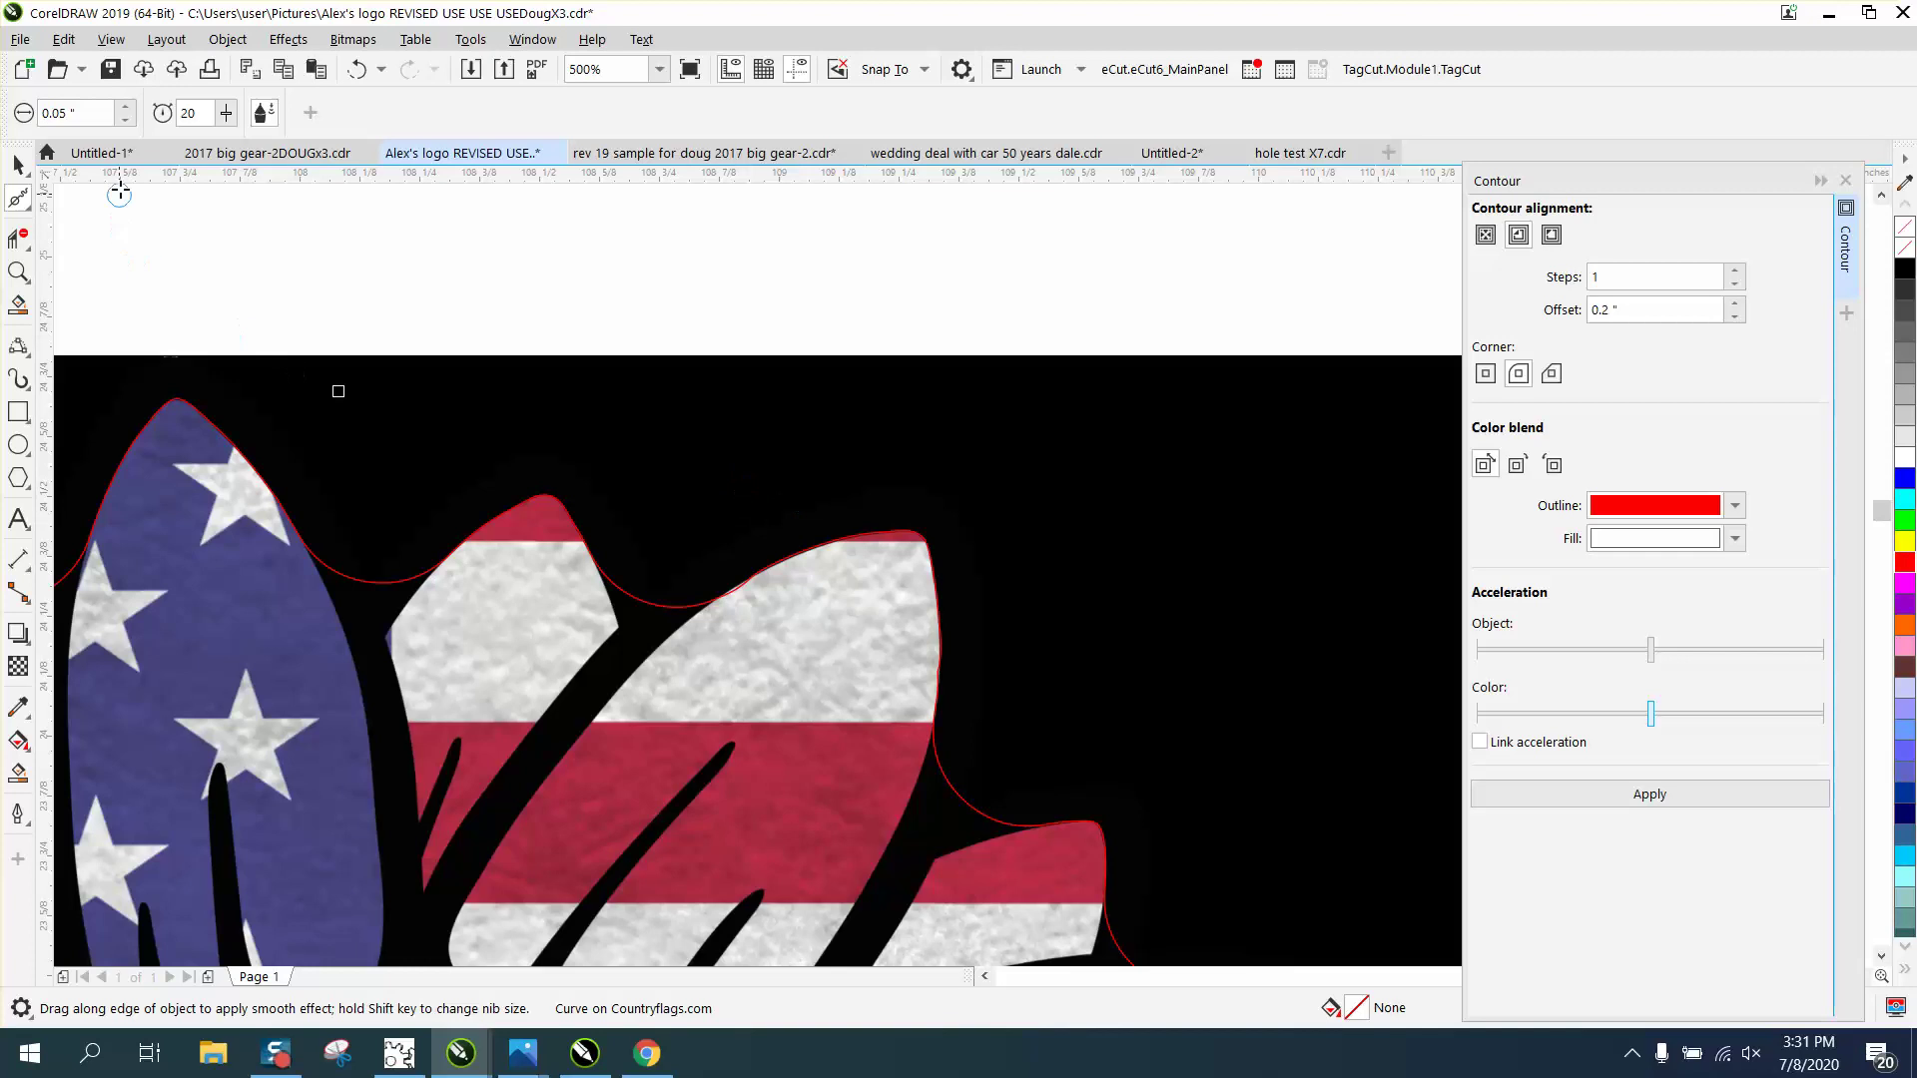
left_click_drag(104, 113, 3, 125)
type("0.5")
key("Return")
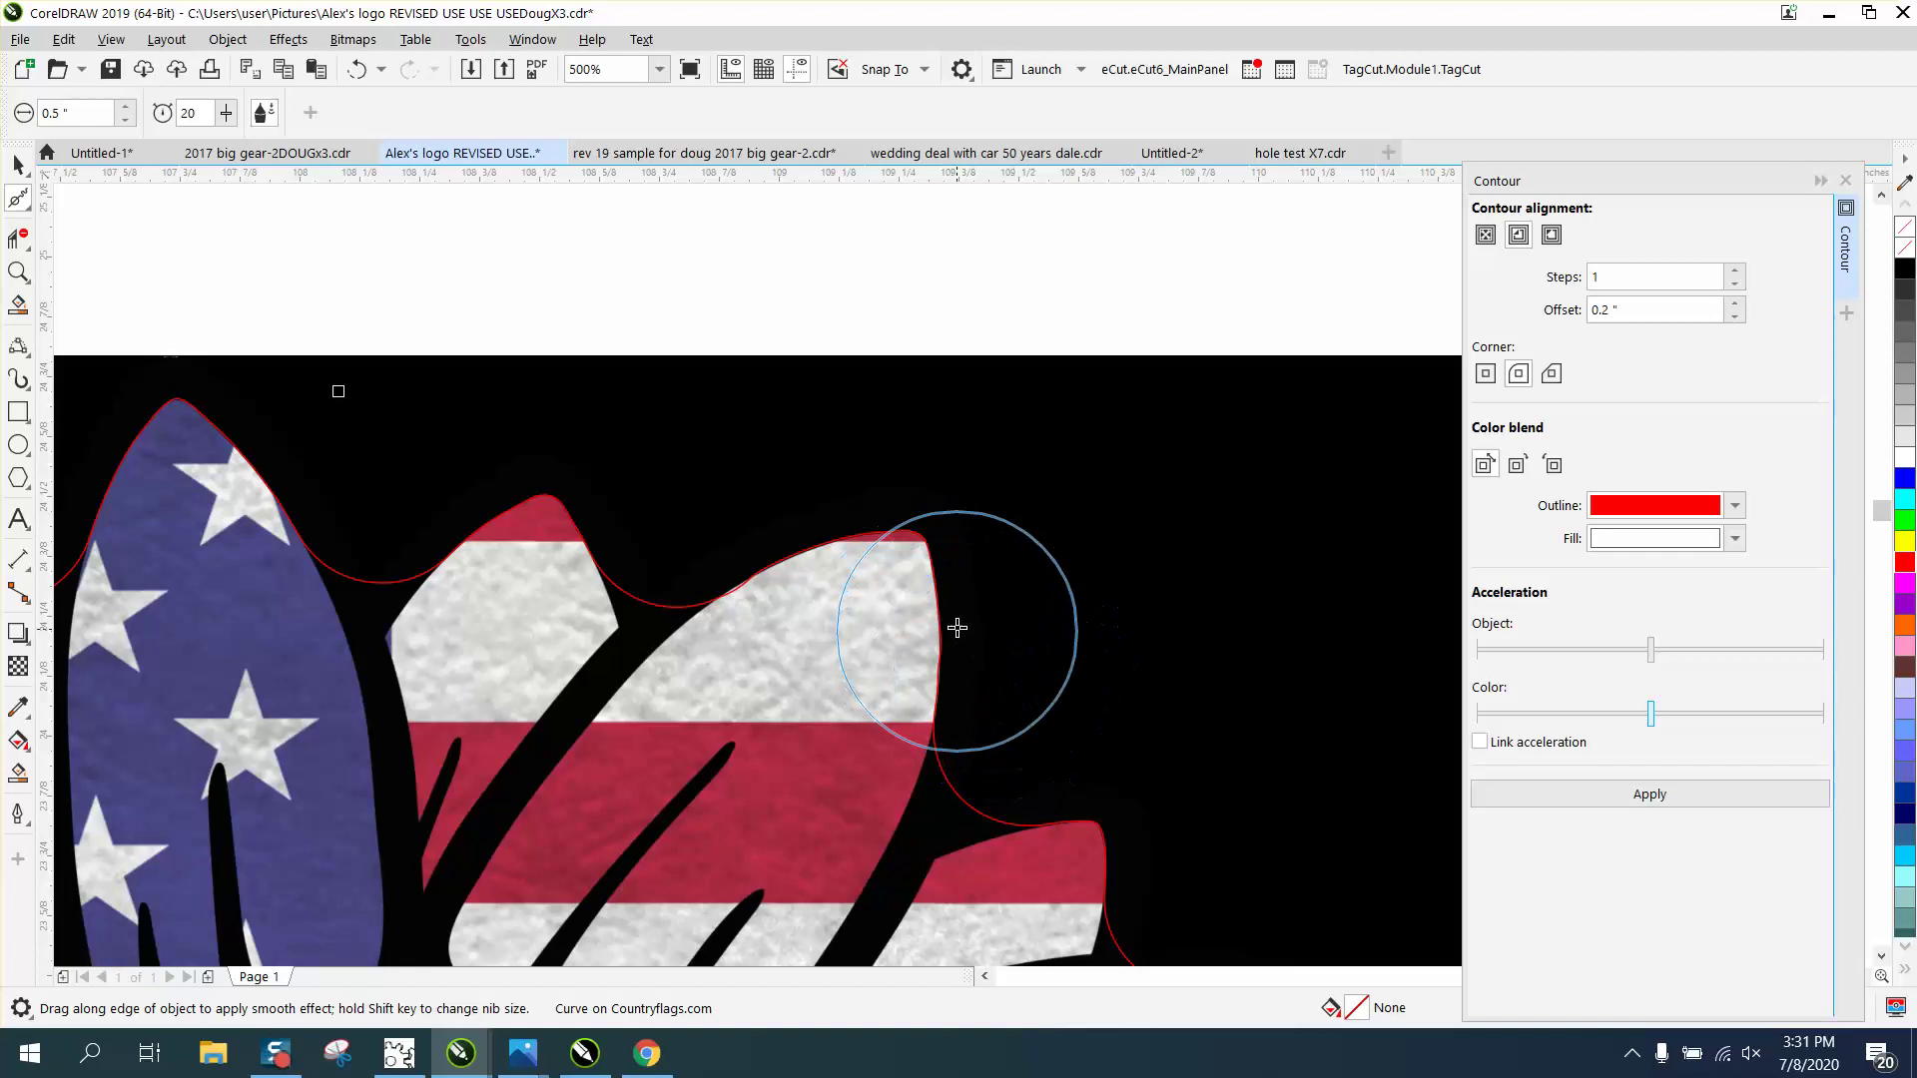
scroll(970, 703, "down", 4)
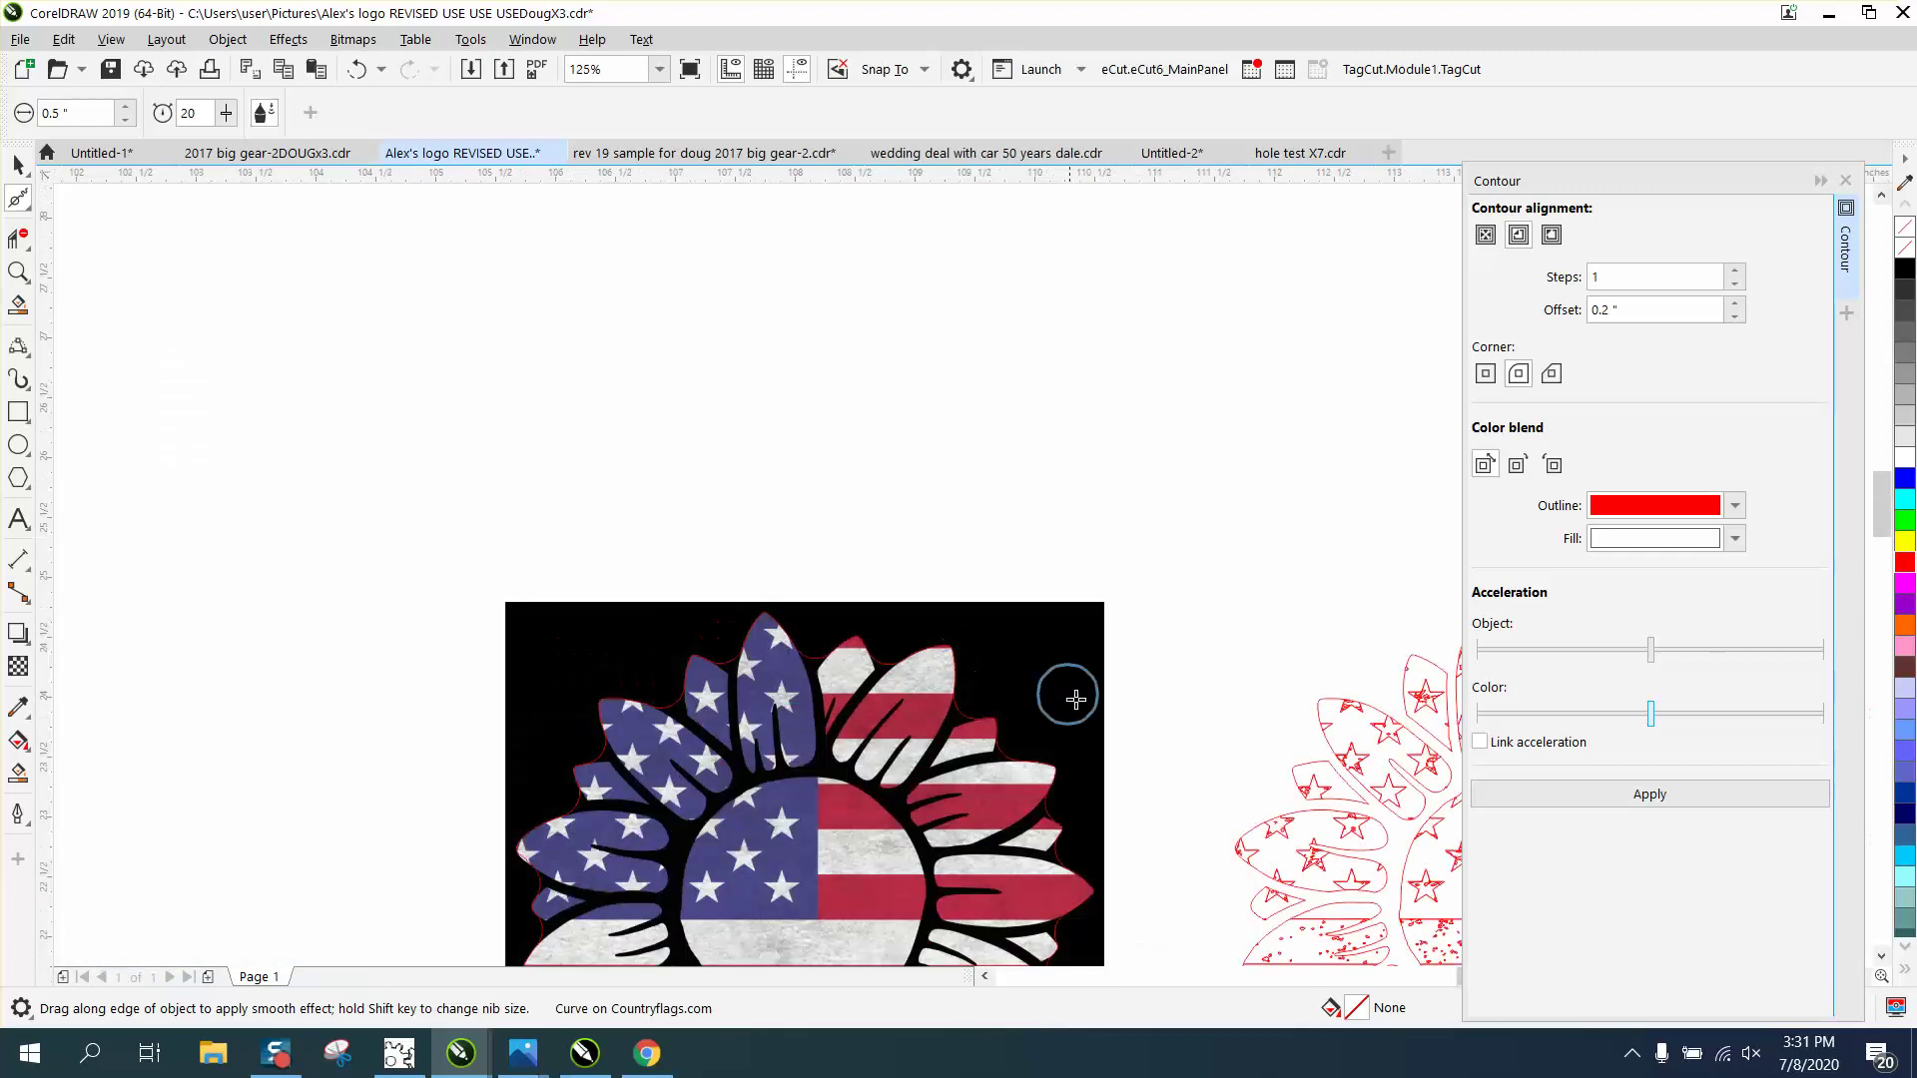
- Zoom in on the flag's blue petals, then zoom back out to view all the sunflowers
left_click(27, 277)
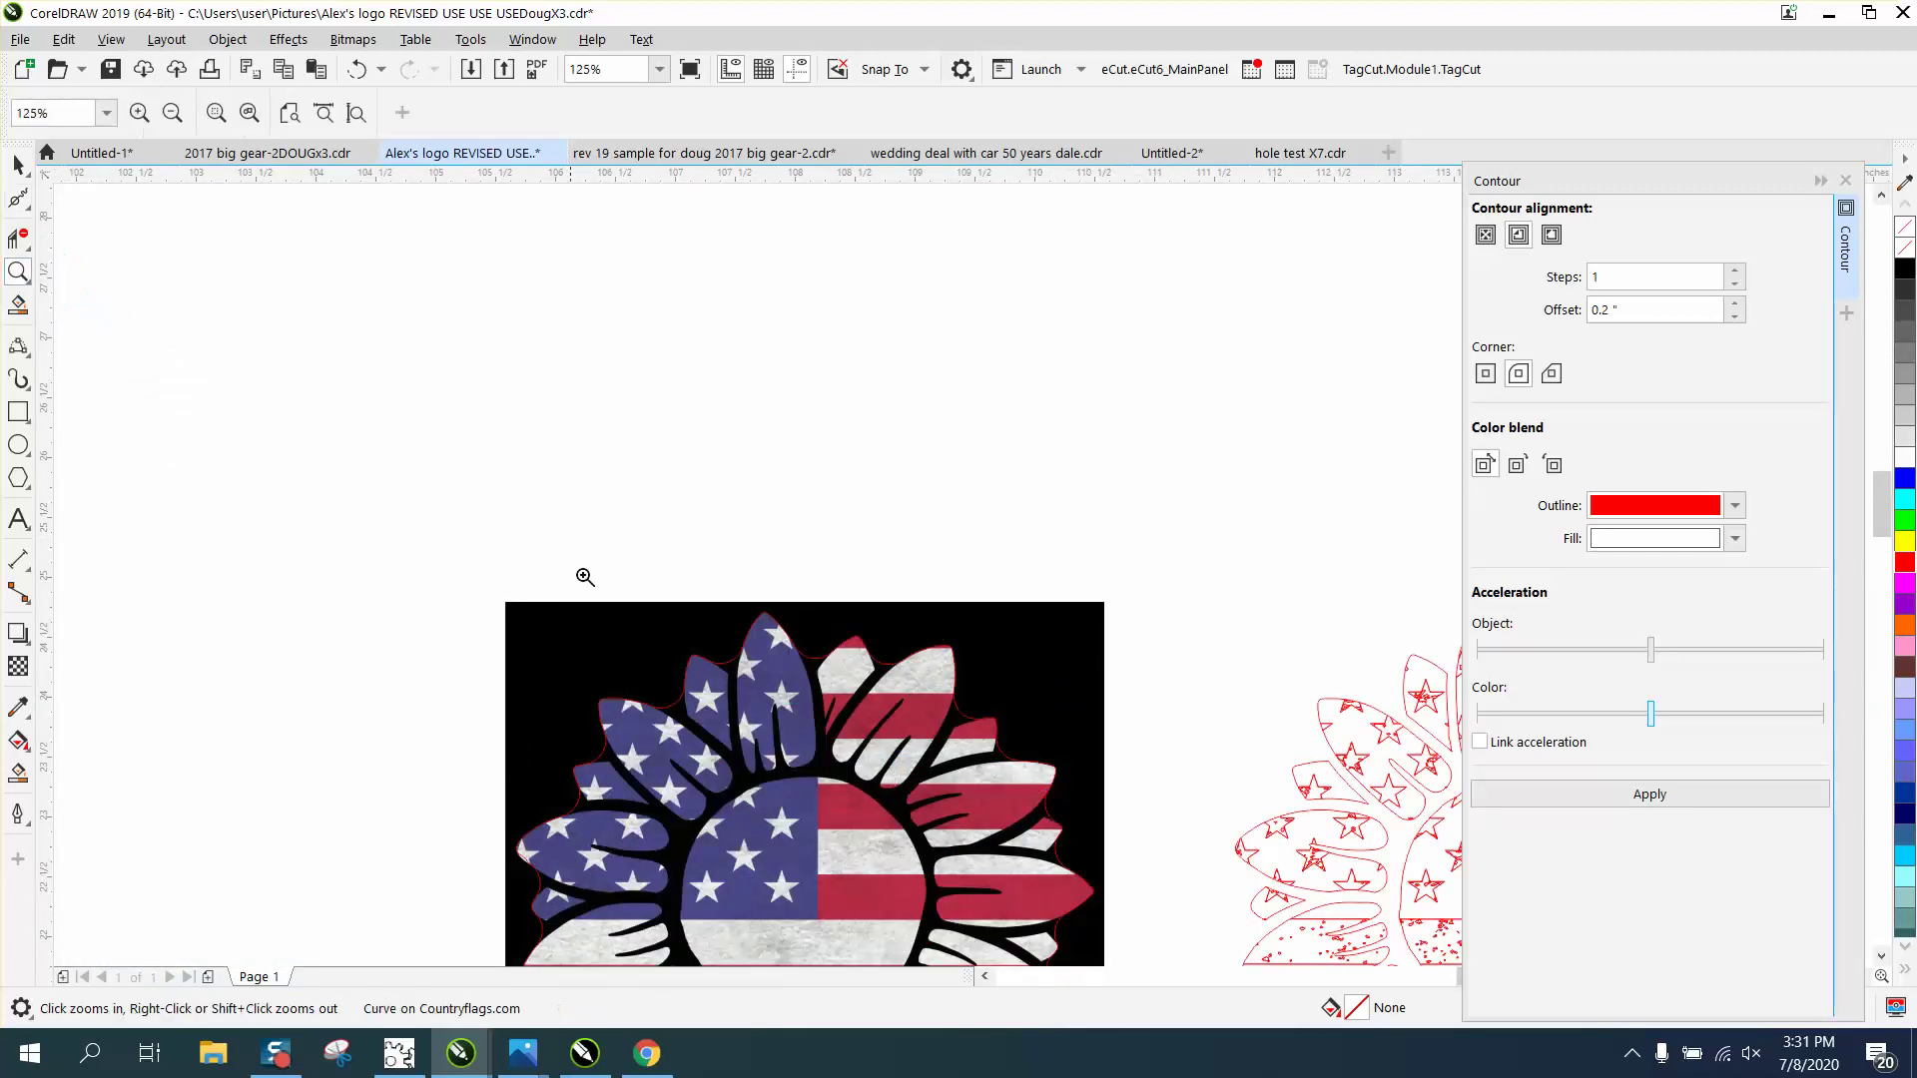
left_click_drag(584, 632, 799, 759)
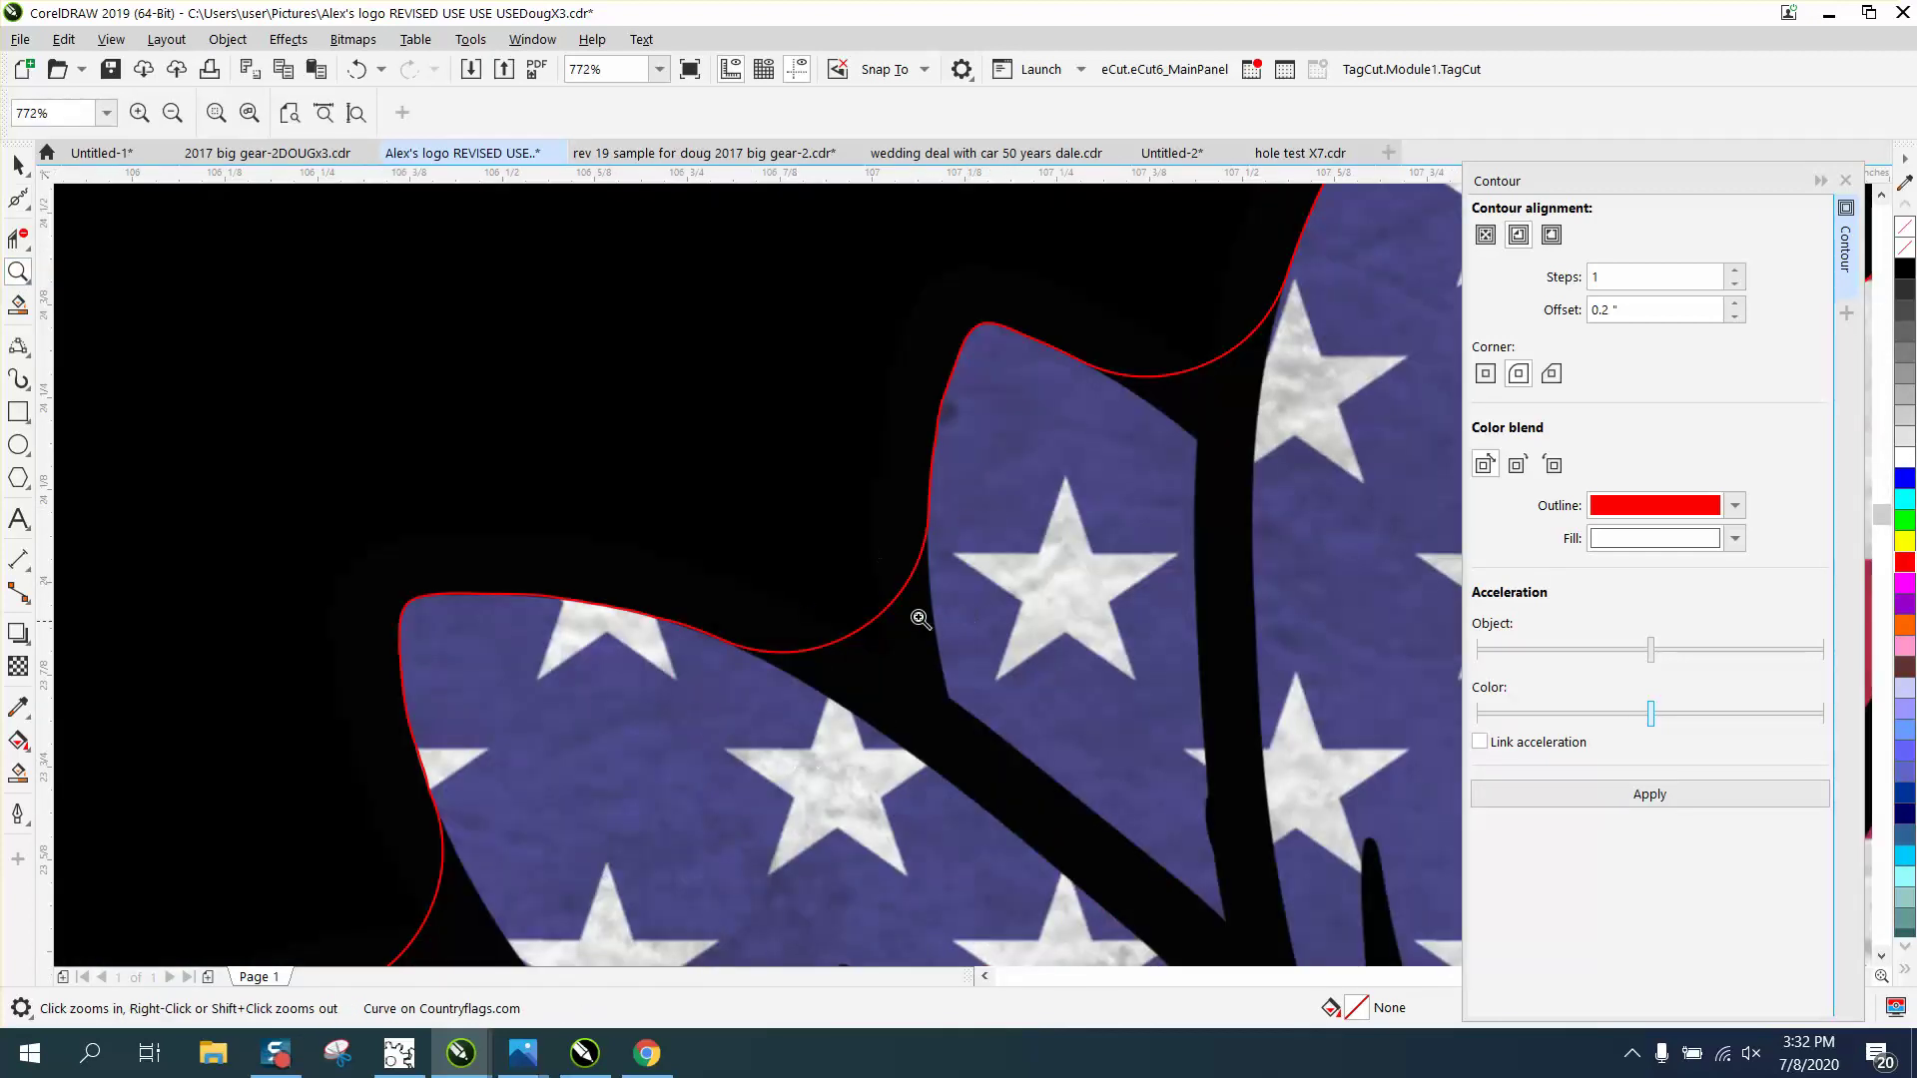
scroll(775, 616, "down", 2)
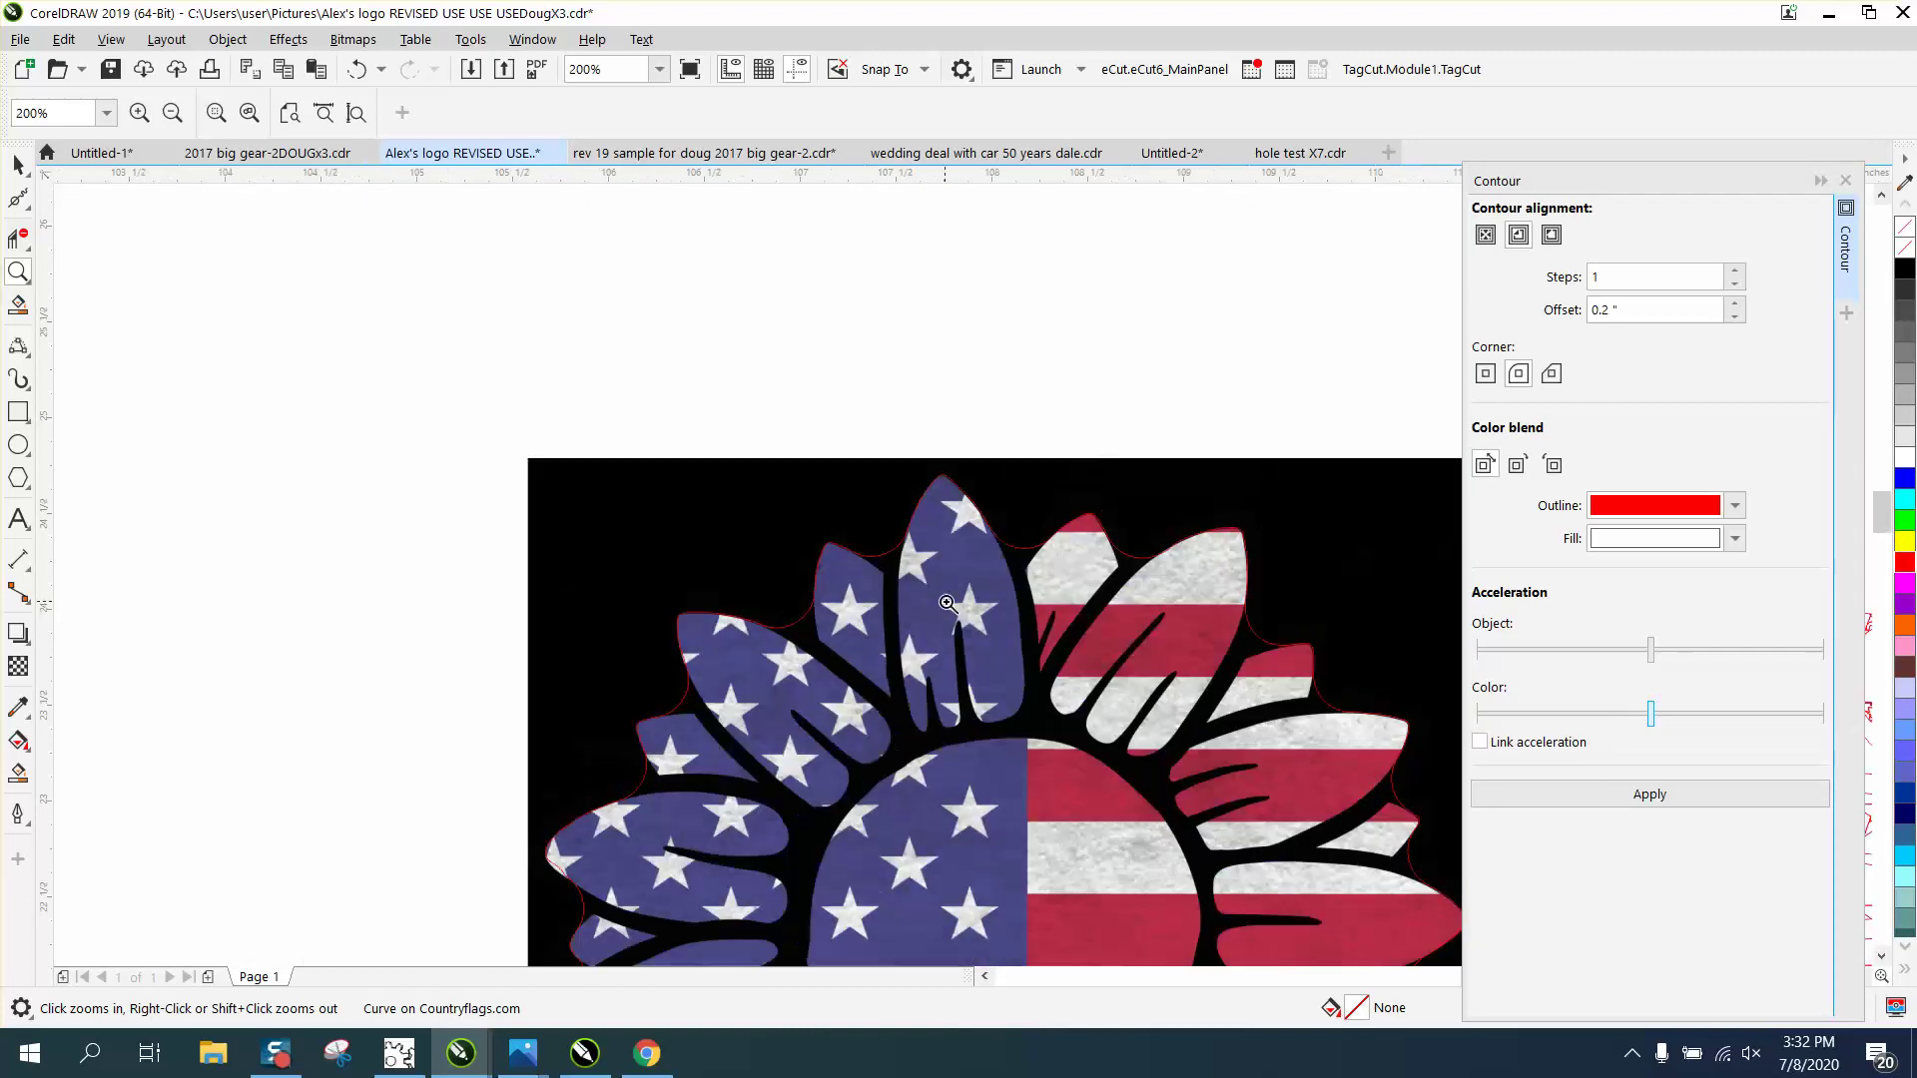
right_click(870, 571)
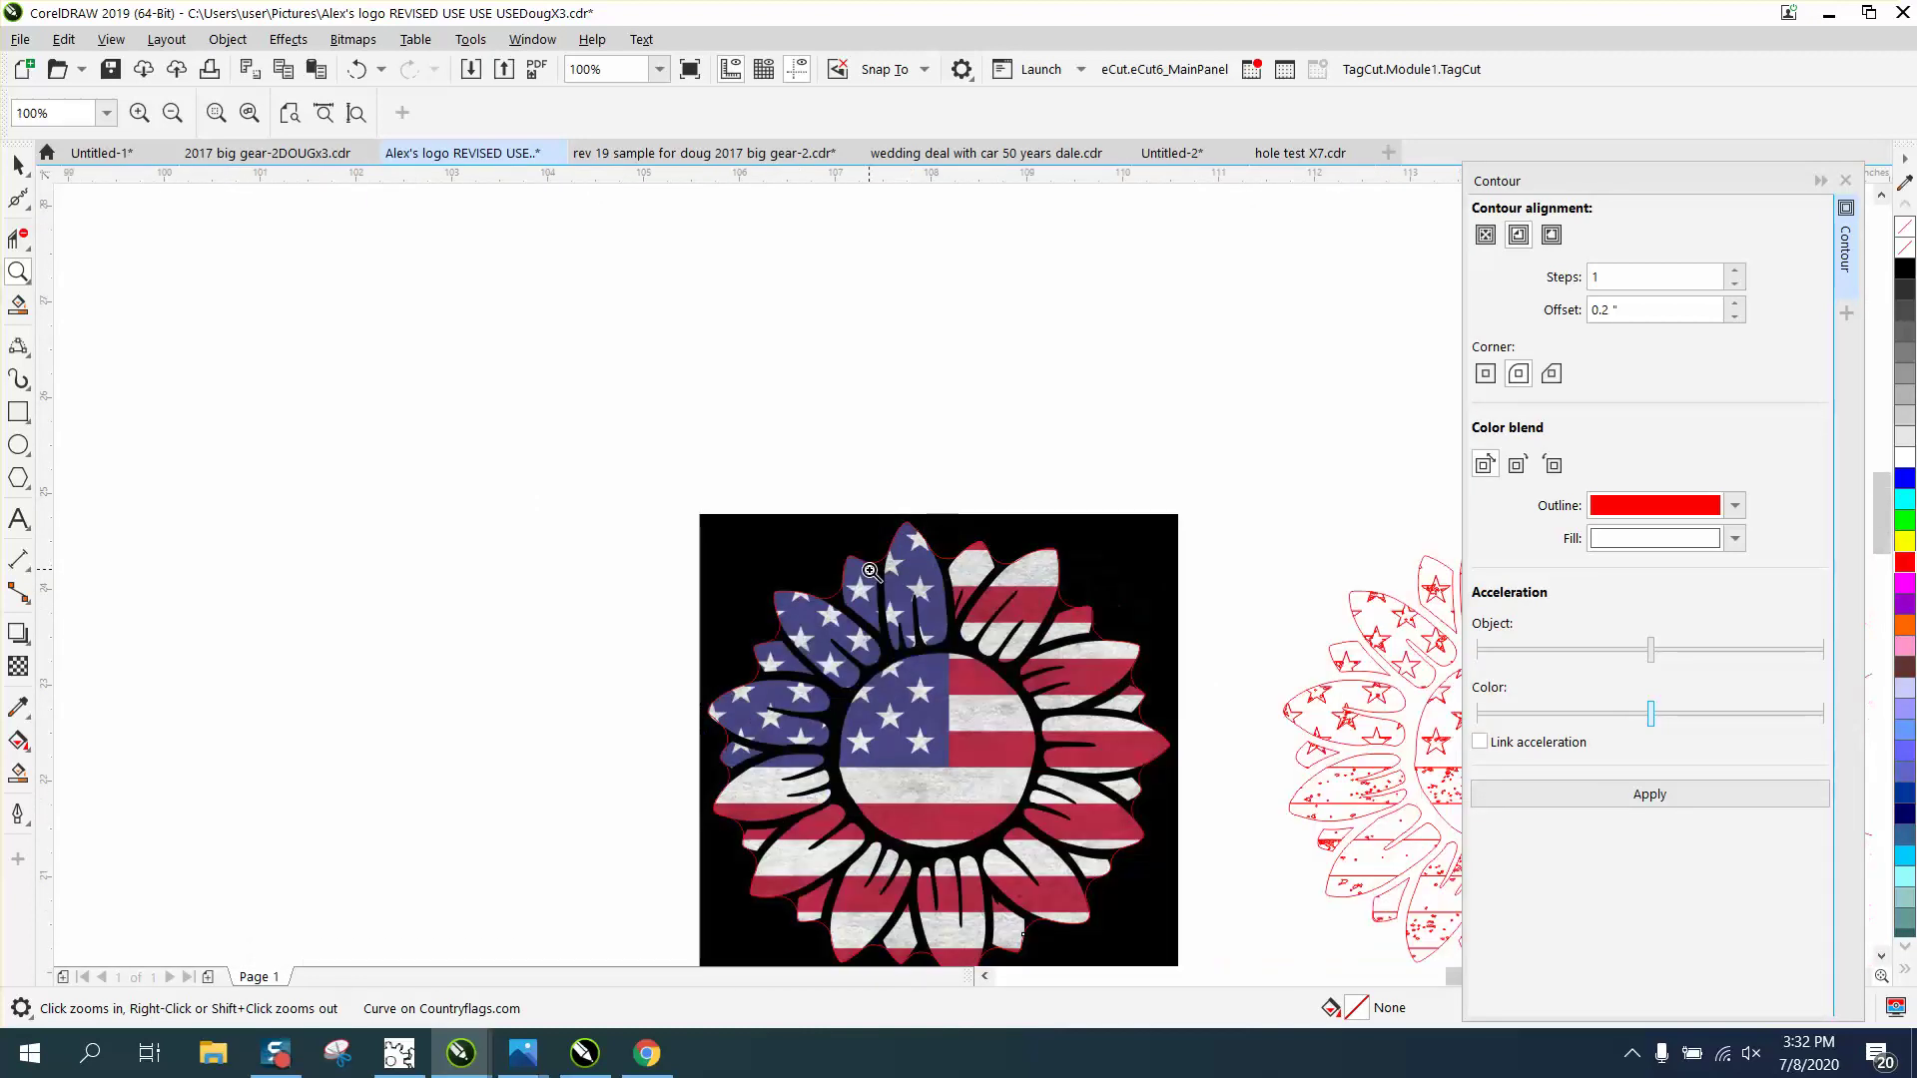
right_click(844, 556)
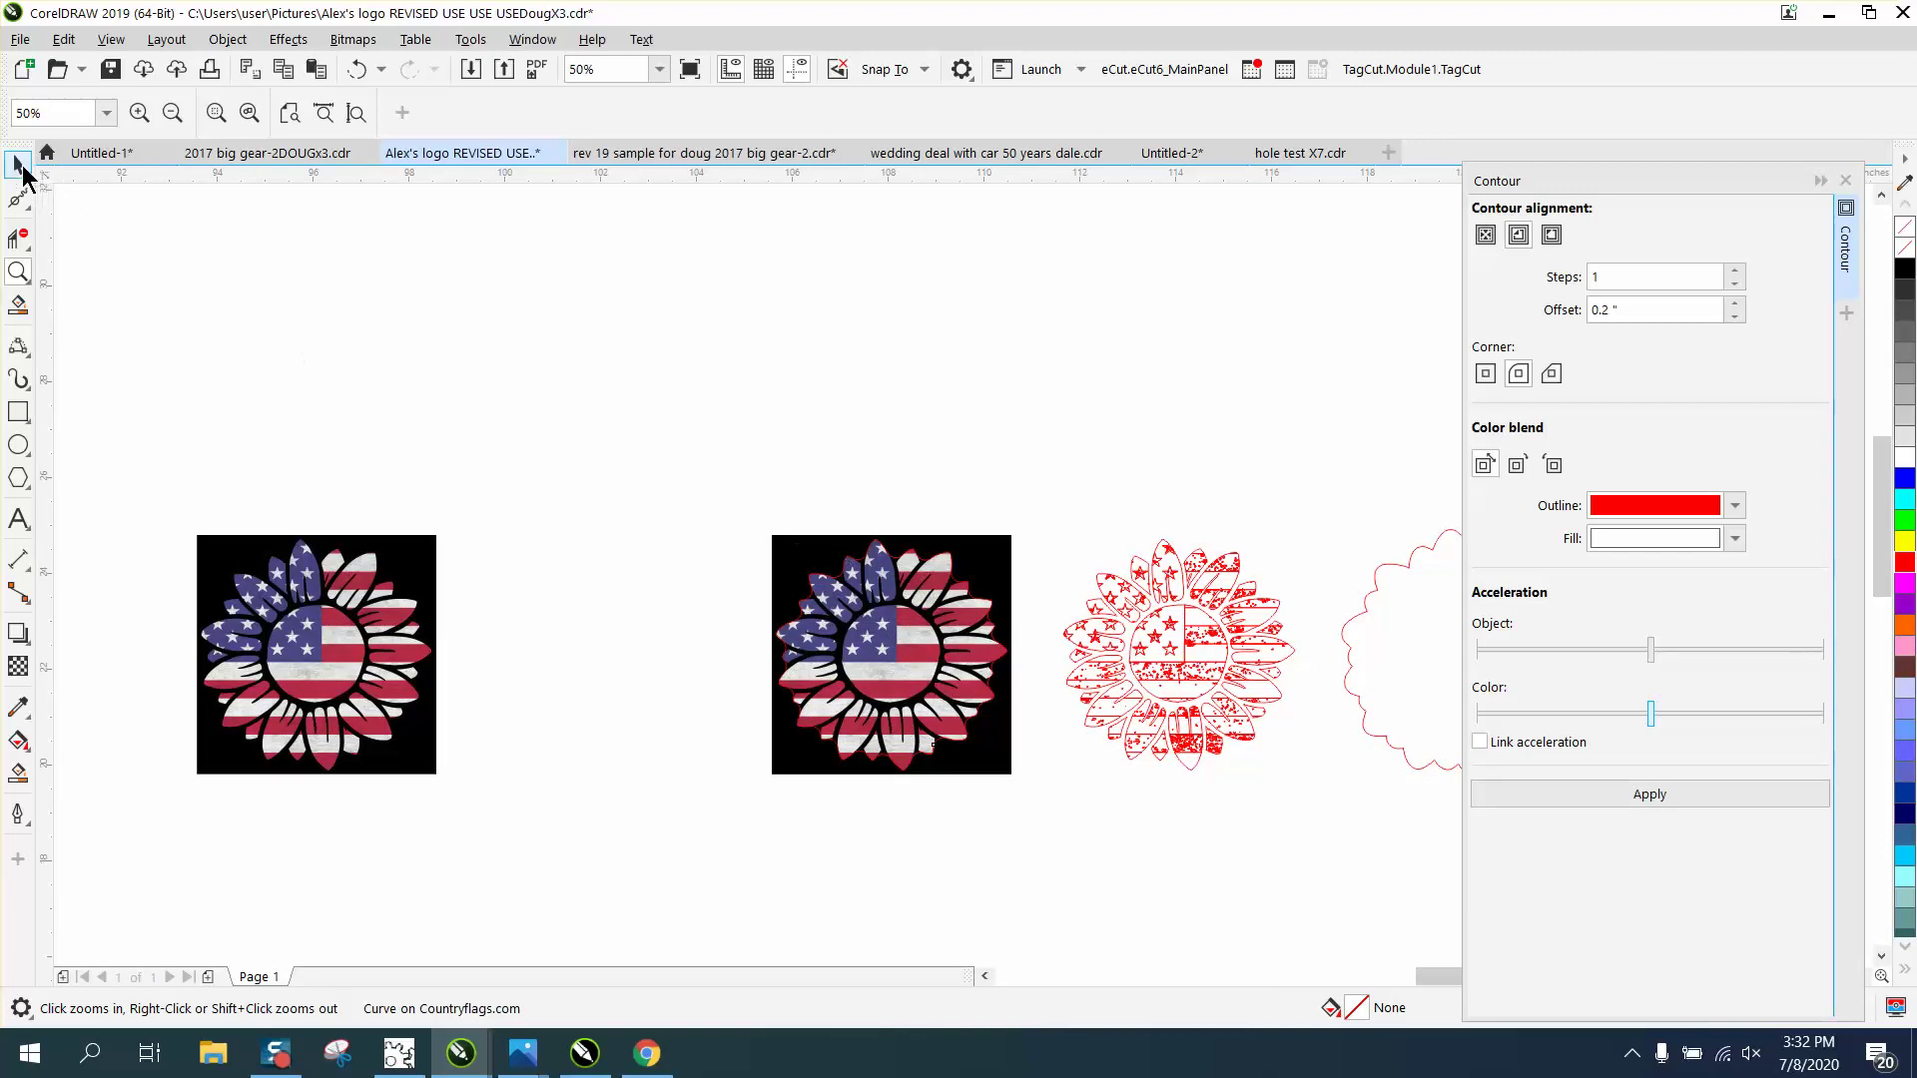
- Break the wavy contour off the middle sunflower and select the sunflower bitmap
left_click(20, 167)
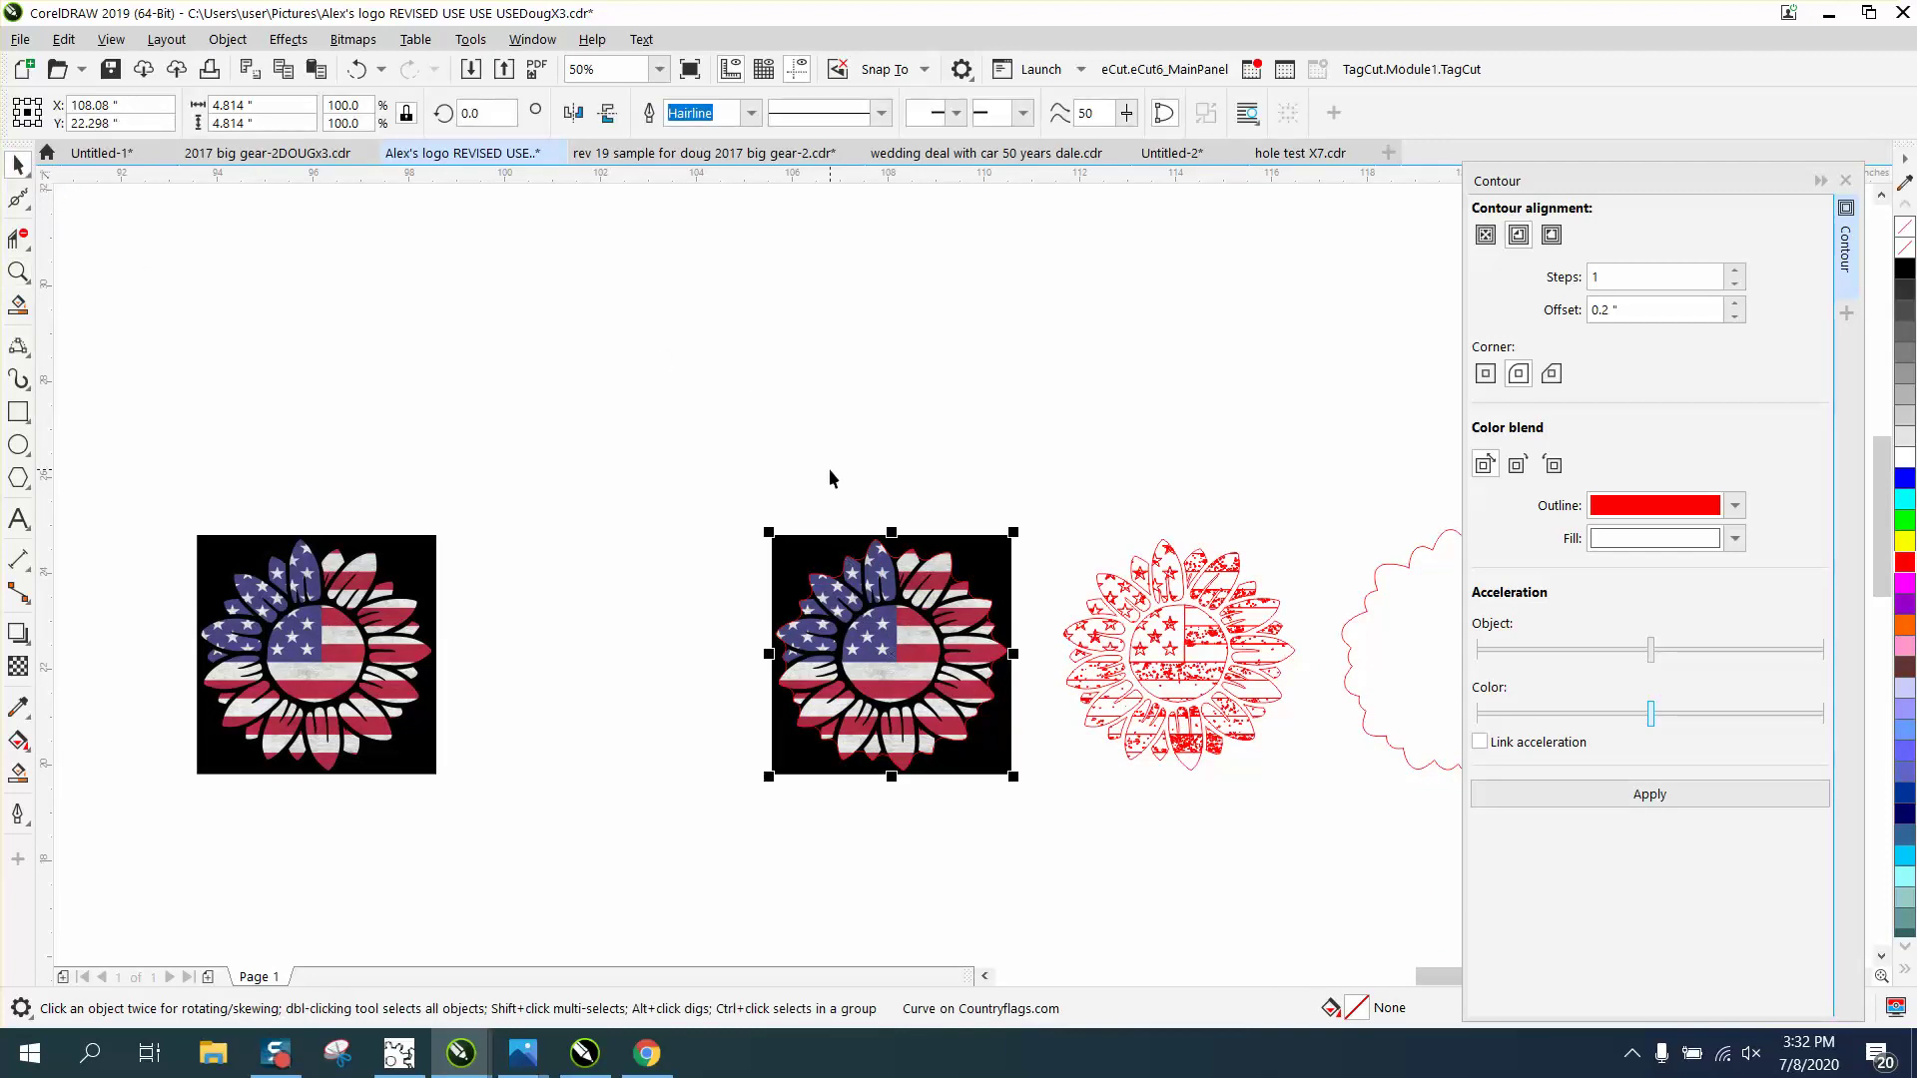
key("Return")
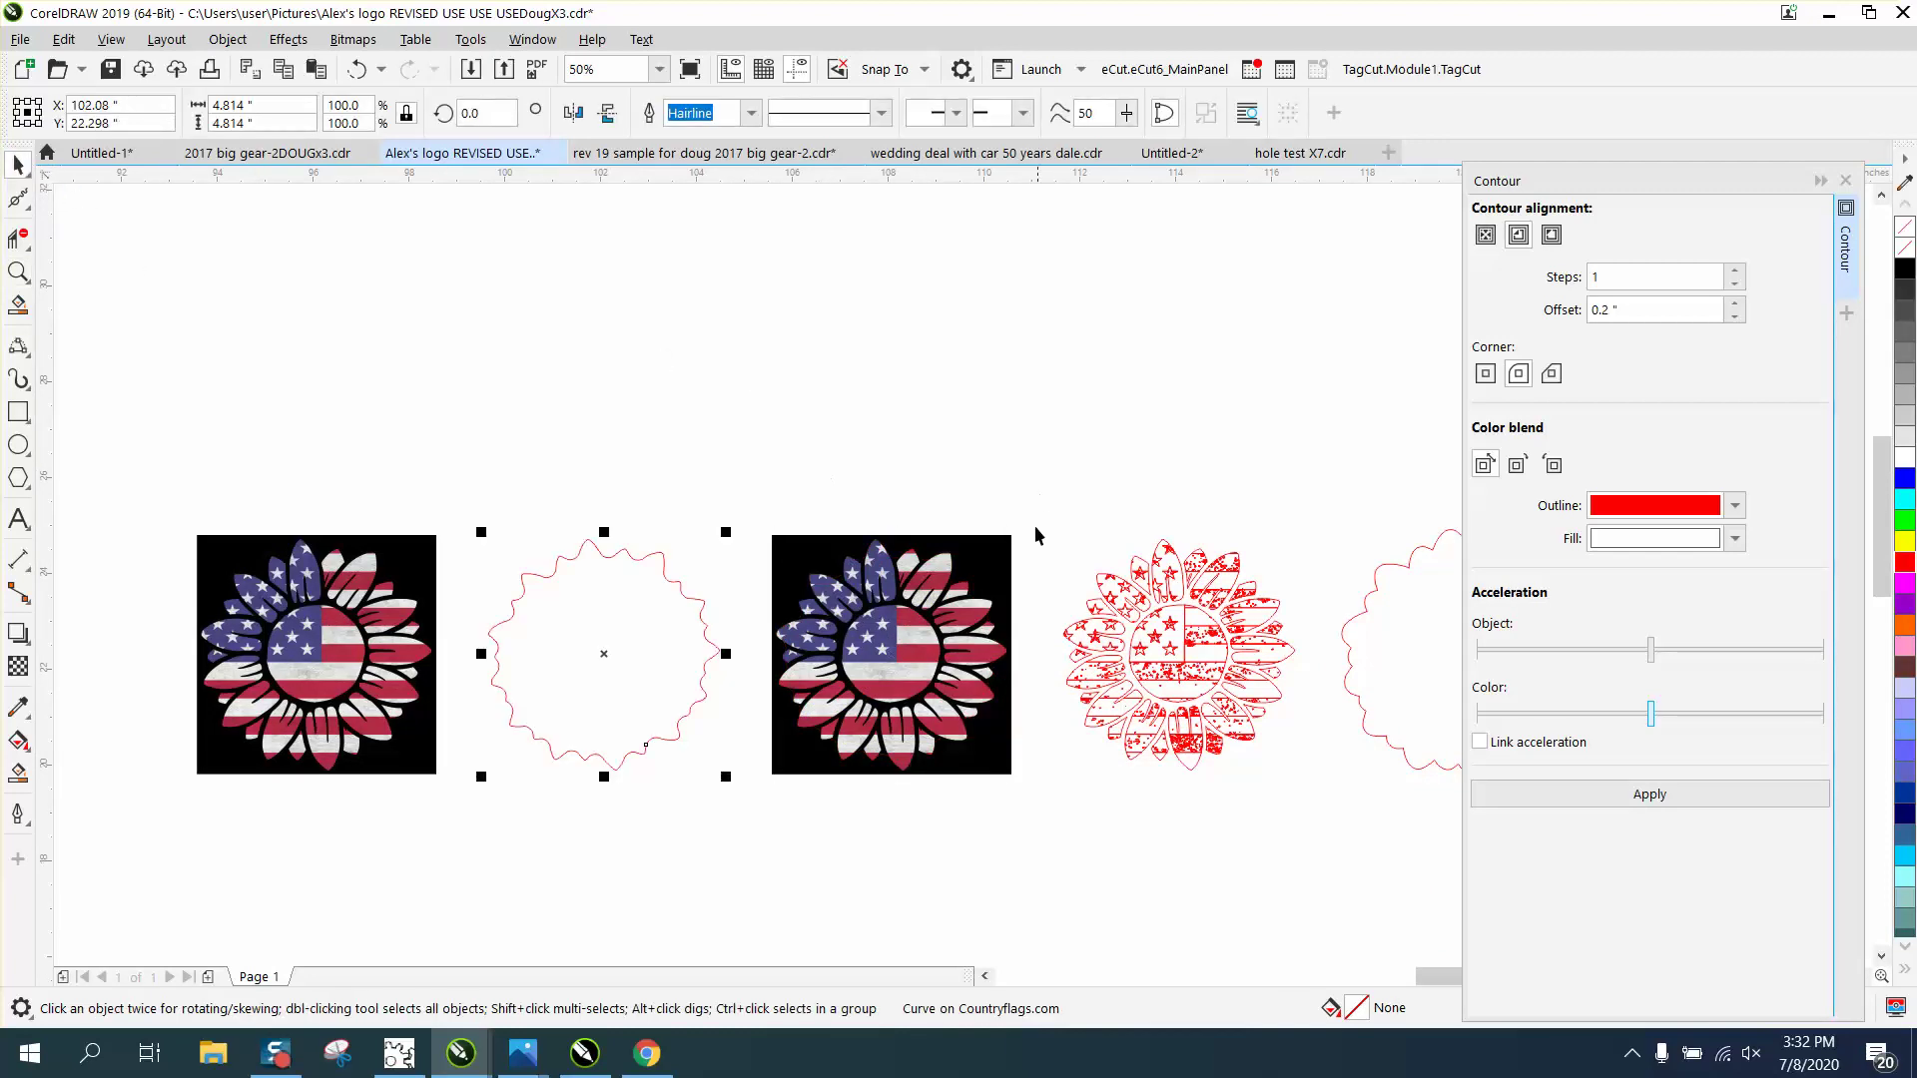
left_click(955, 574)
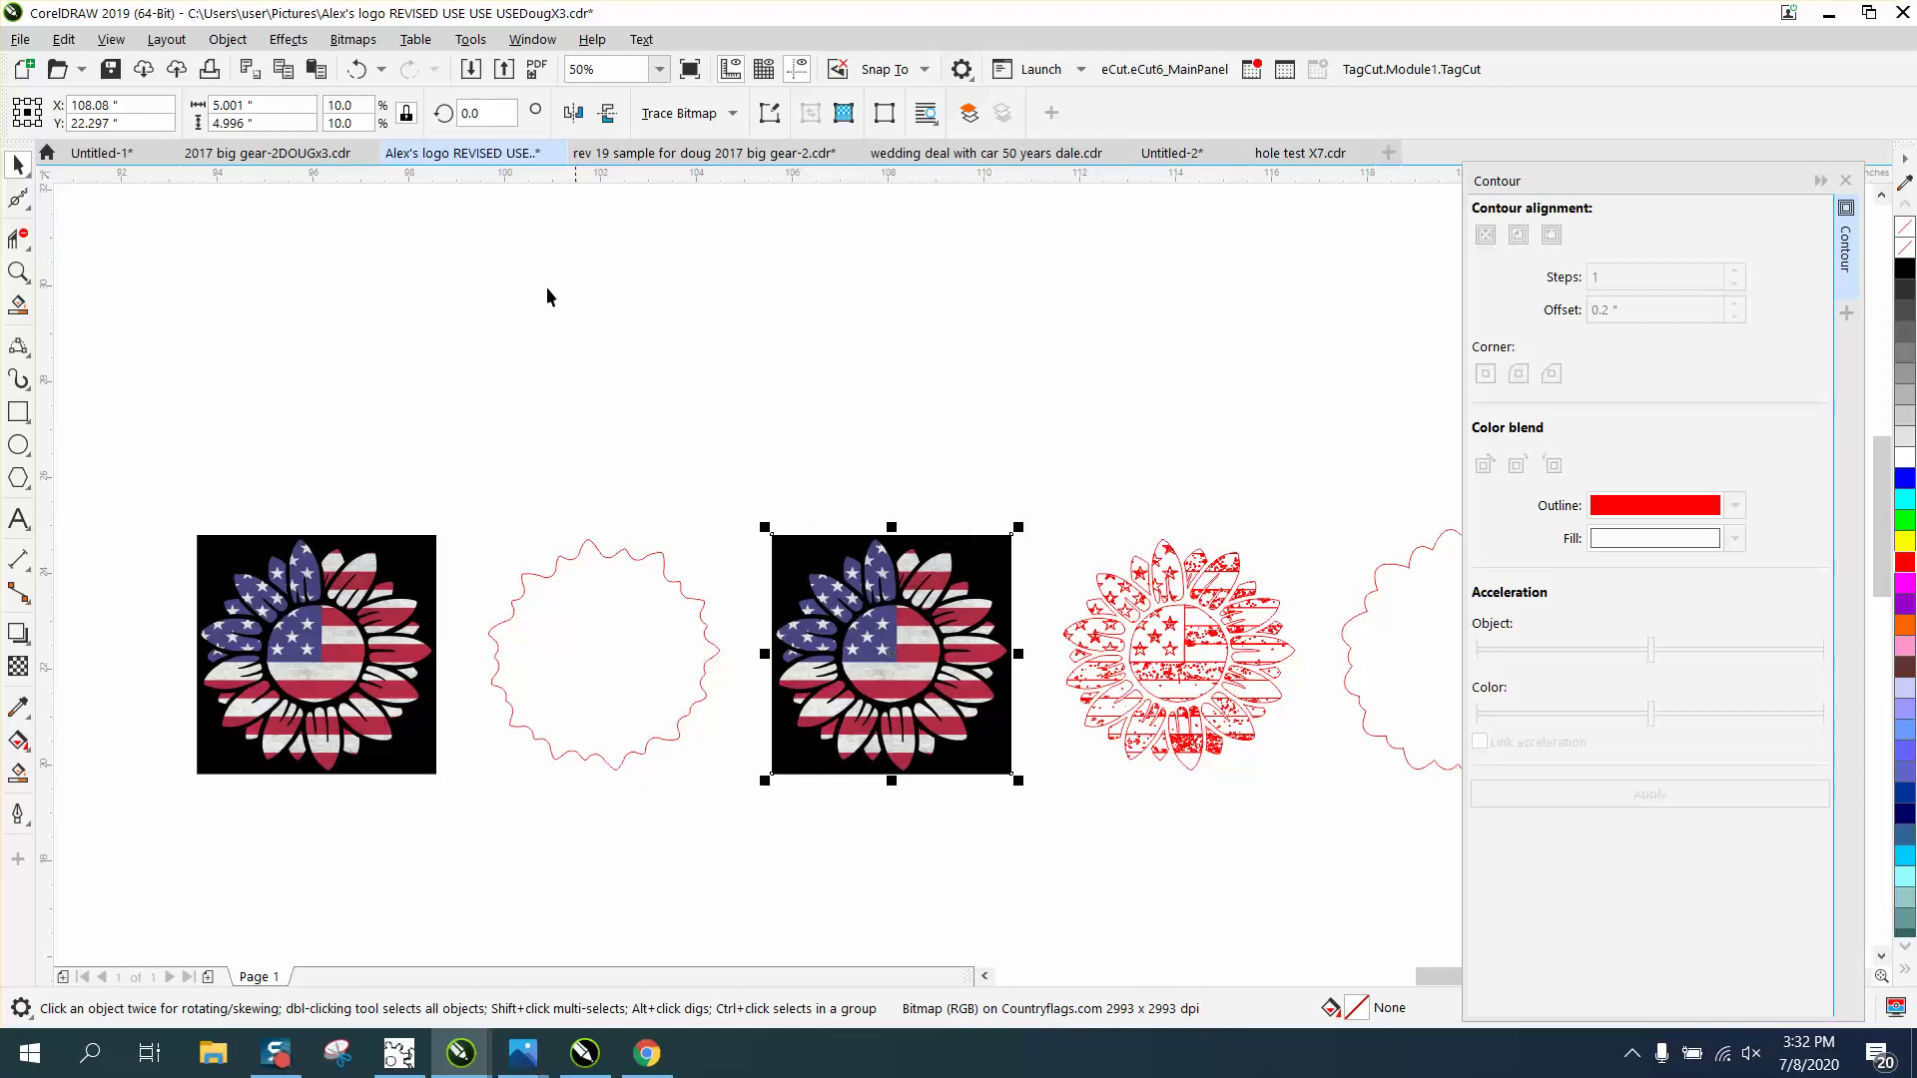
- Convert the middle sunflower to a Grayscale (8-bit) bitmap
left_click(348, 48)
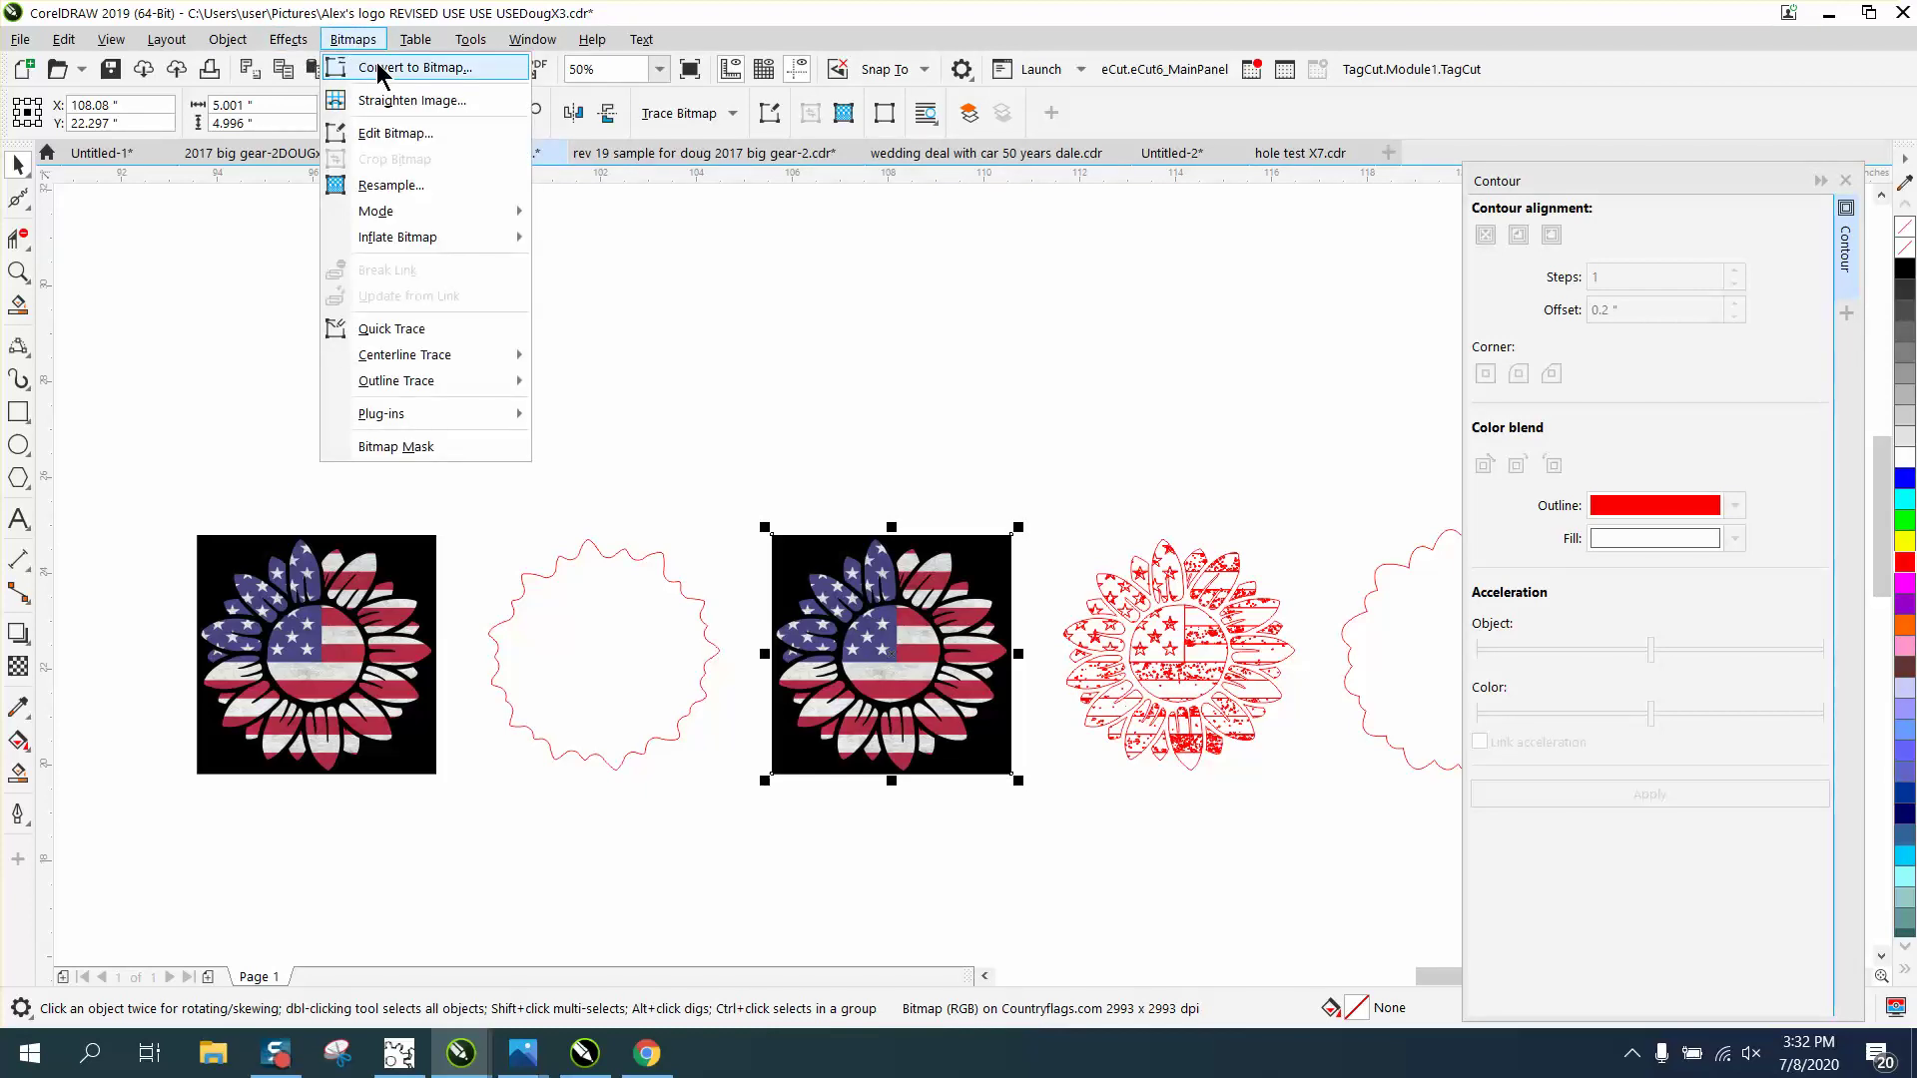
left_click(376, 68)
left_click(1117, 460)
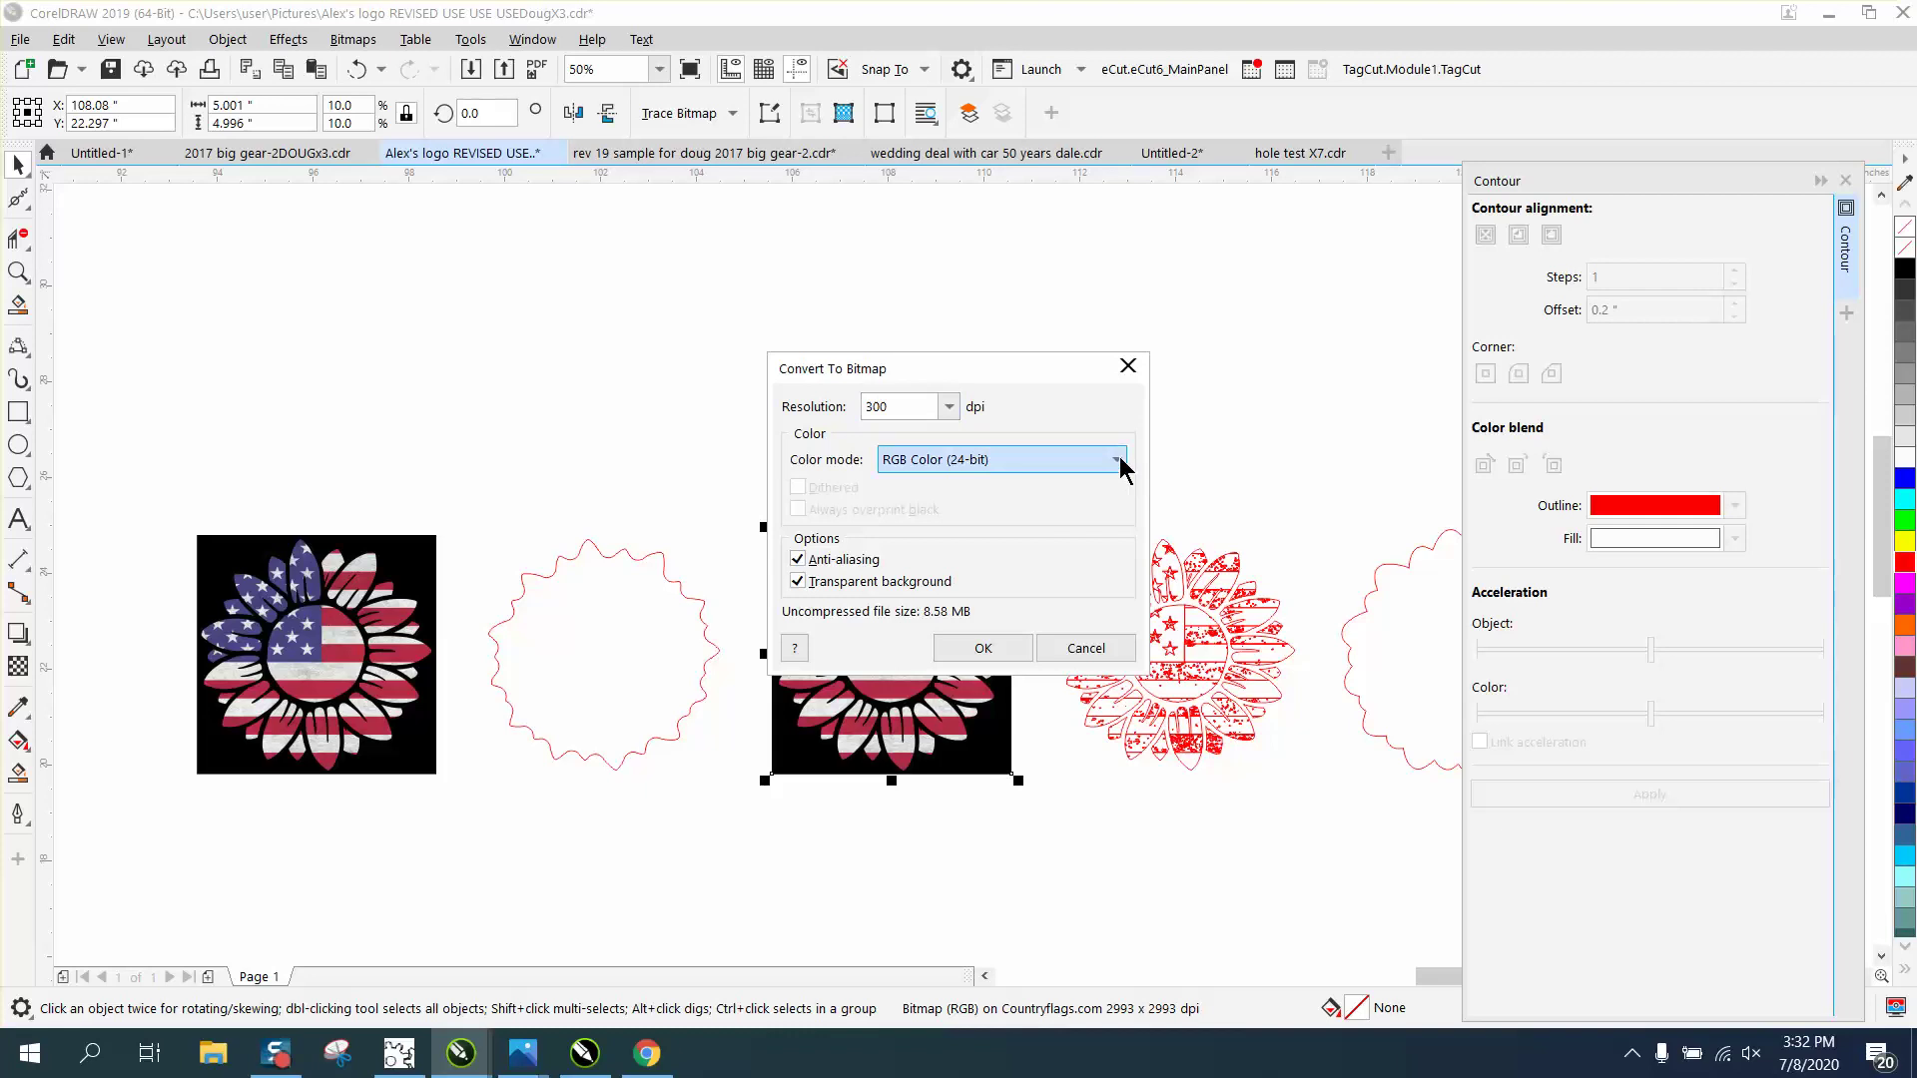
left_click(956, 518)
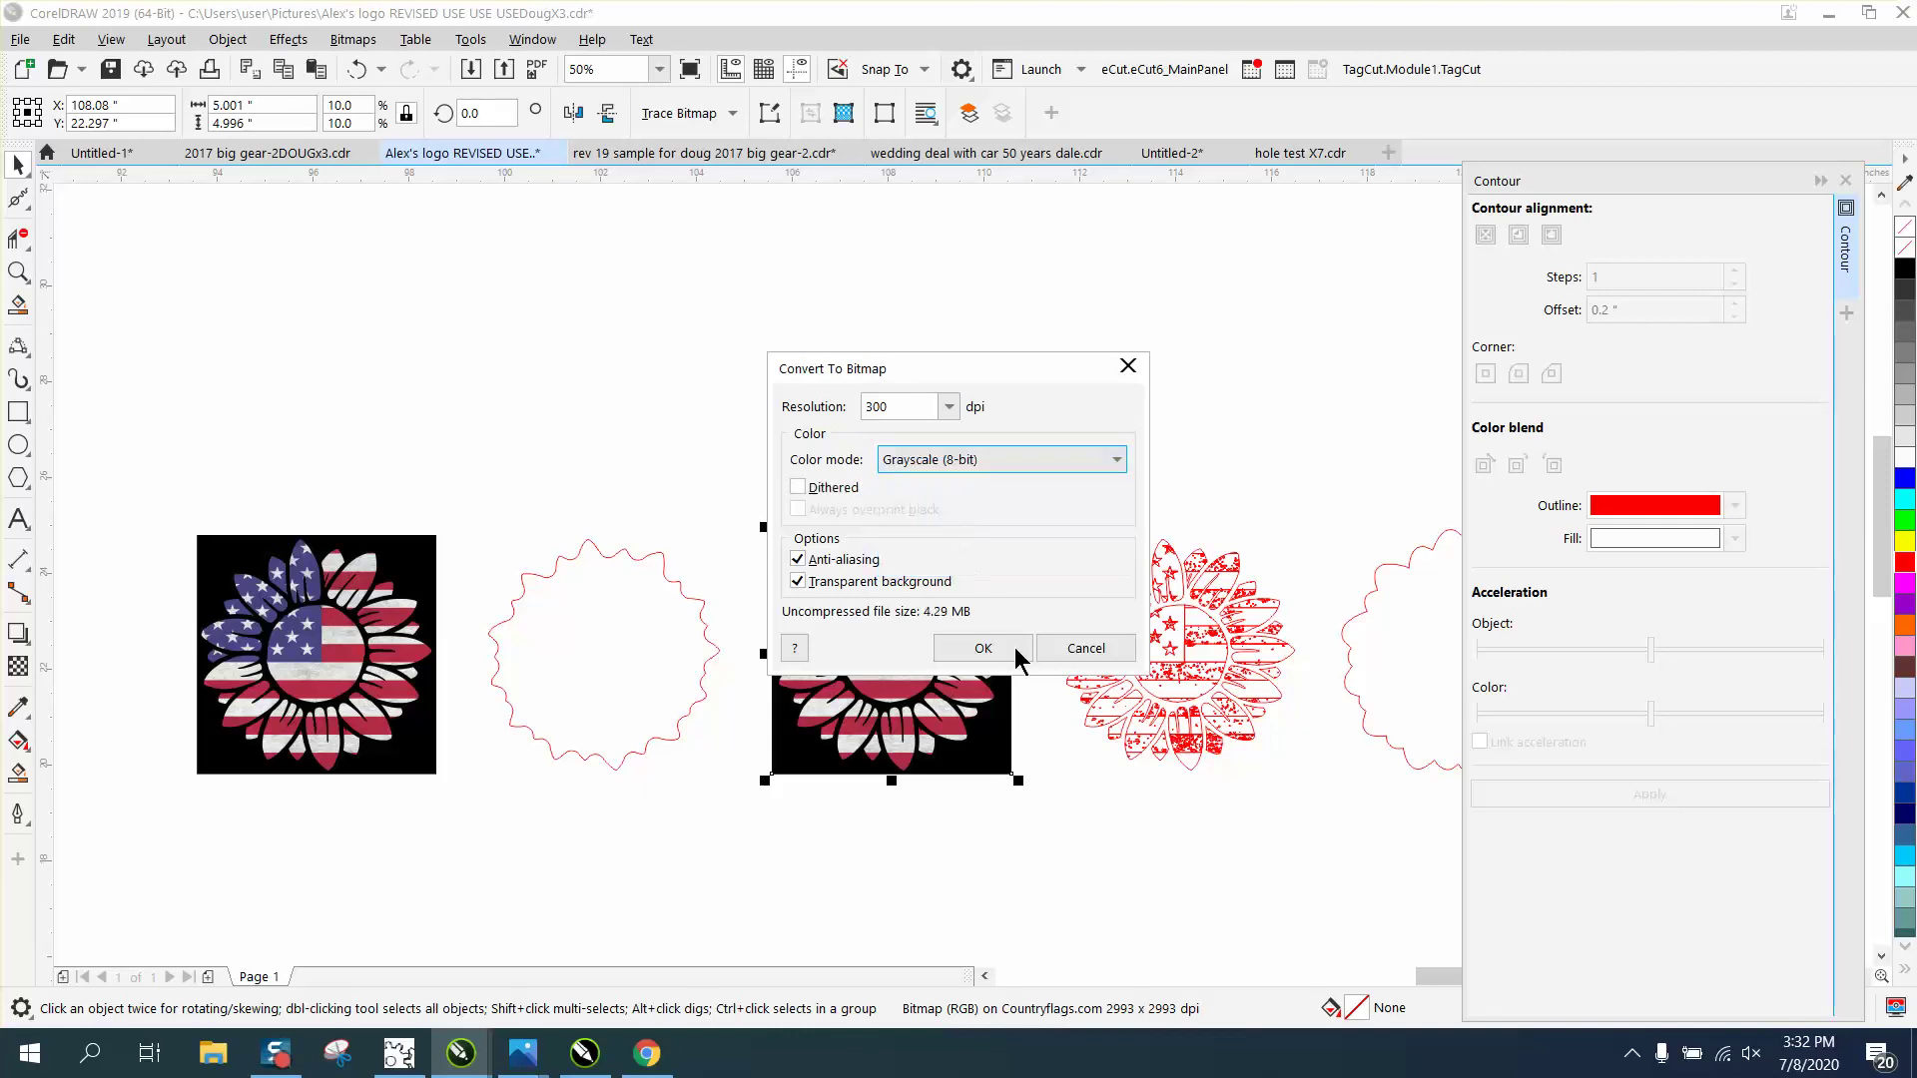
left_click(989, 650)
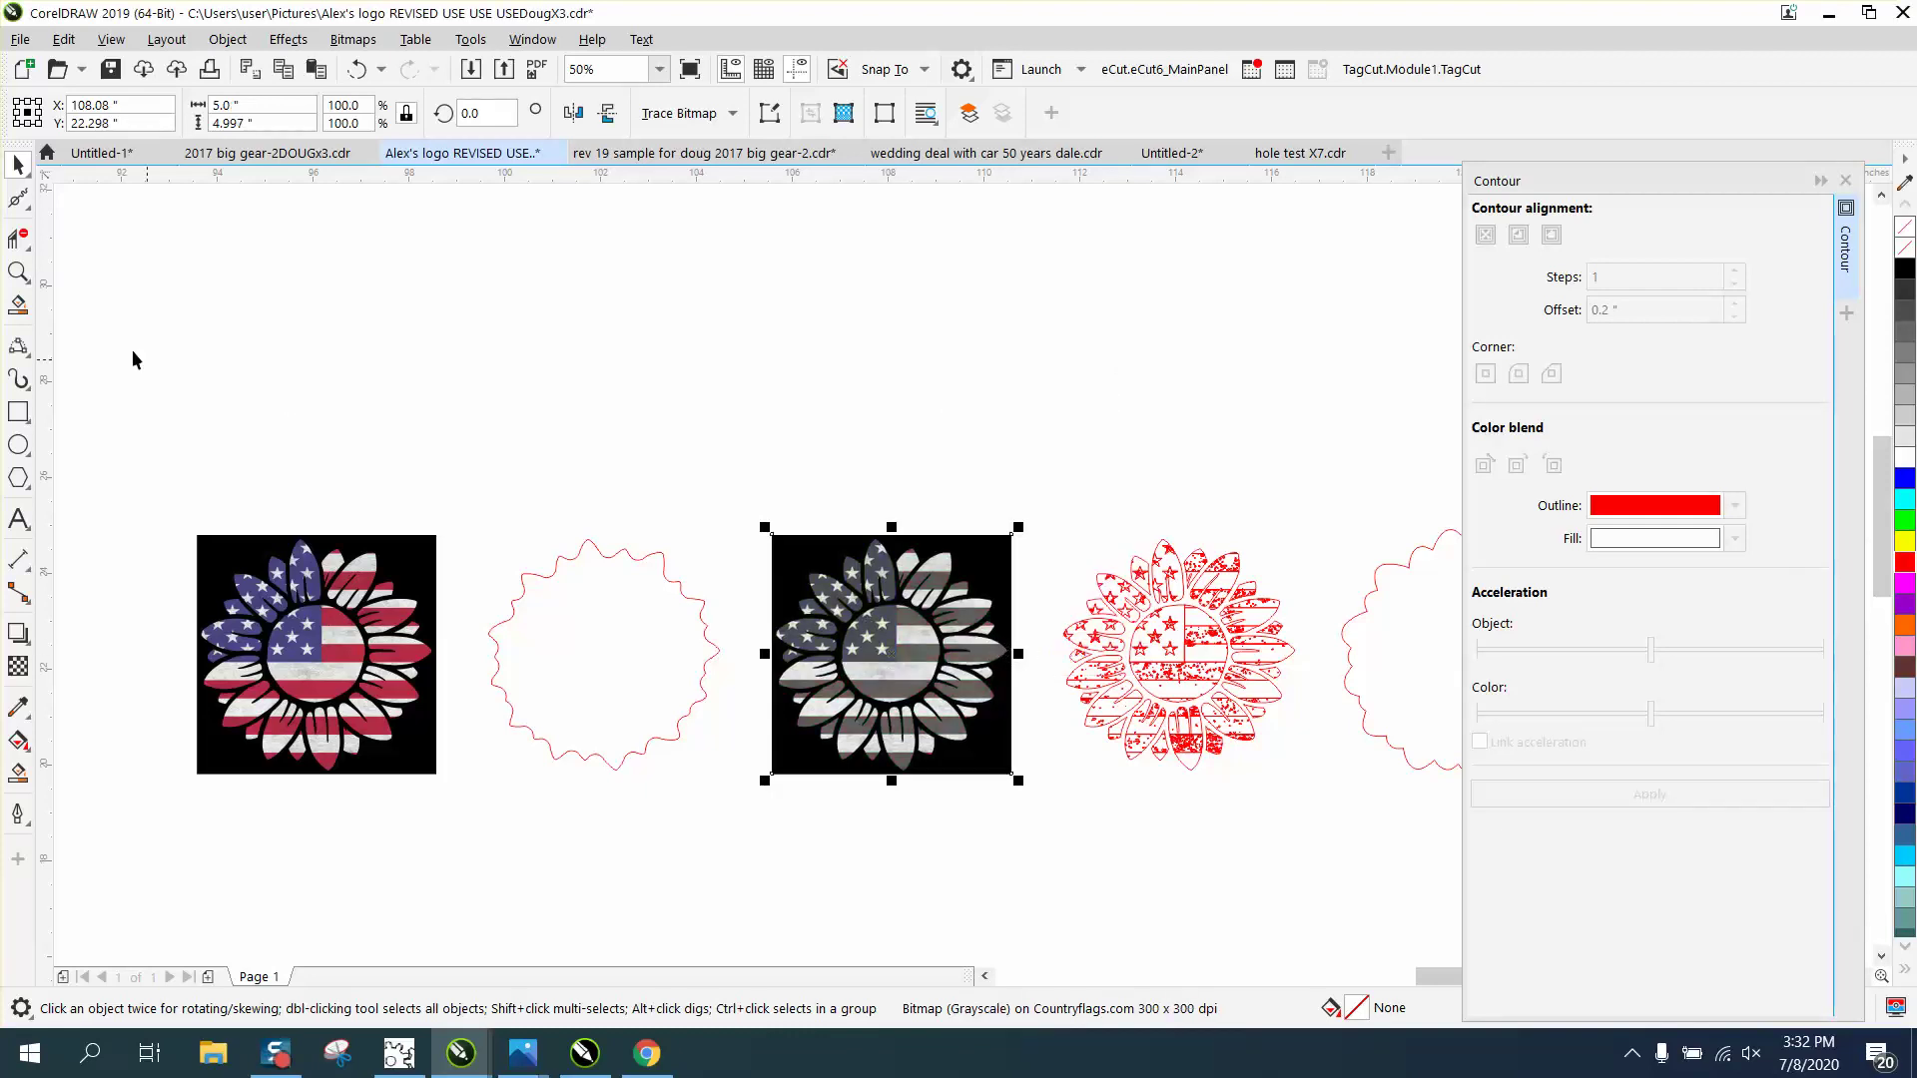
left_click(18, 272)
left_click_drag(825, 534, 986, 630)
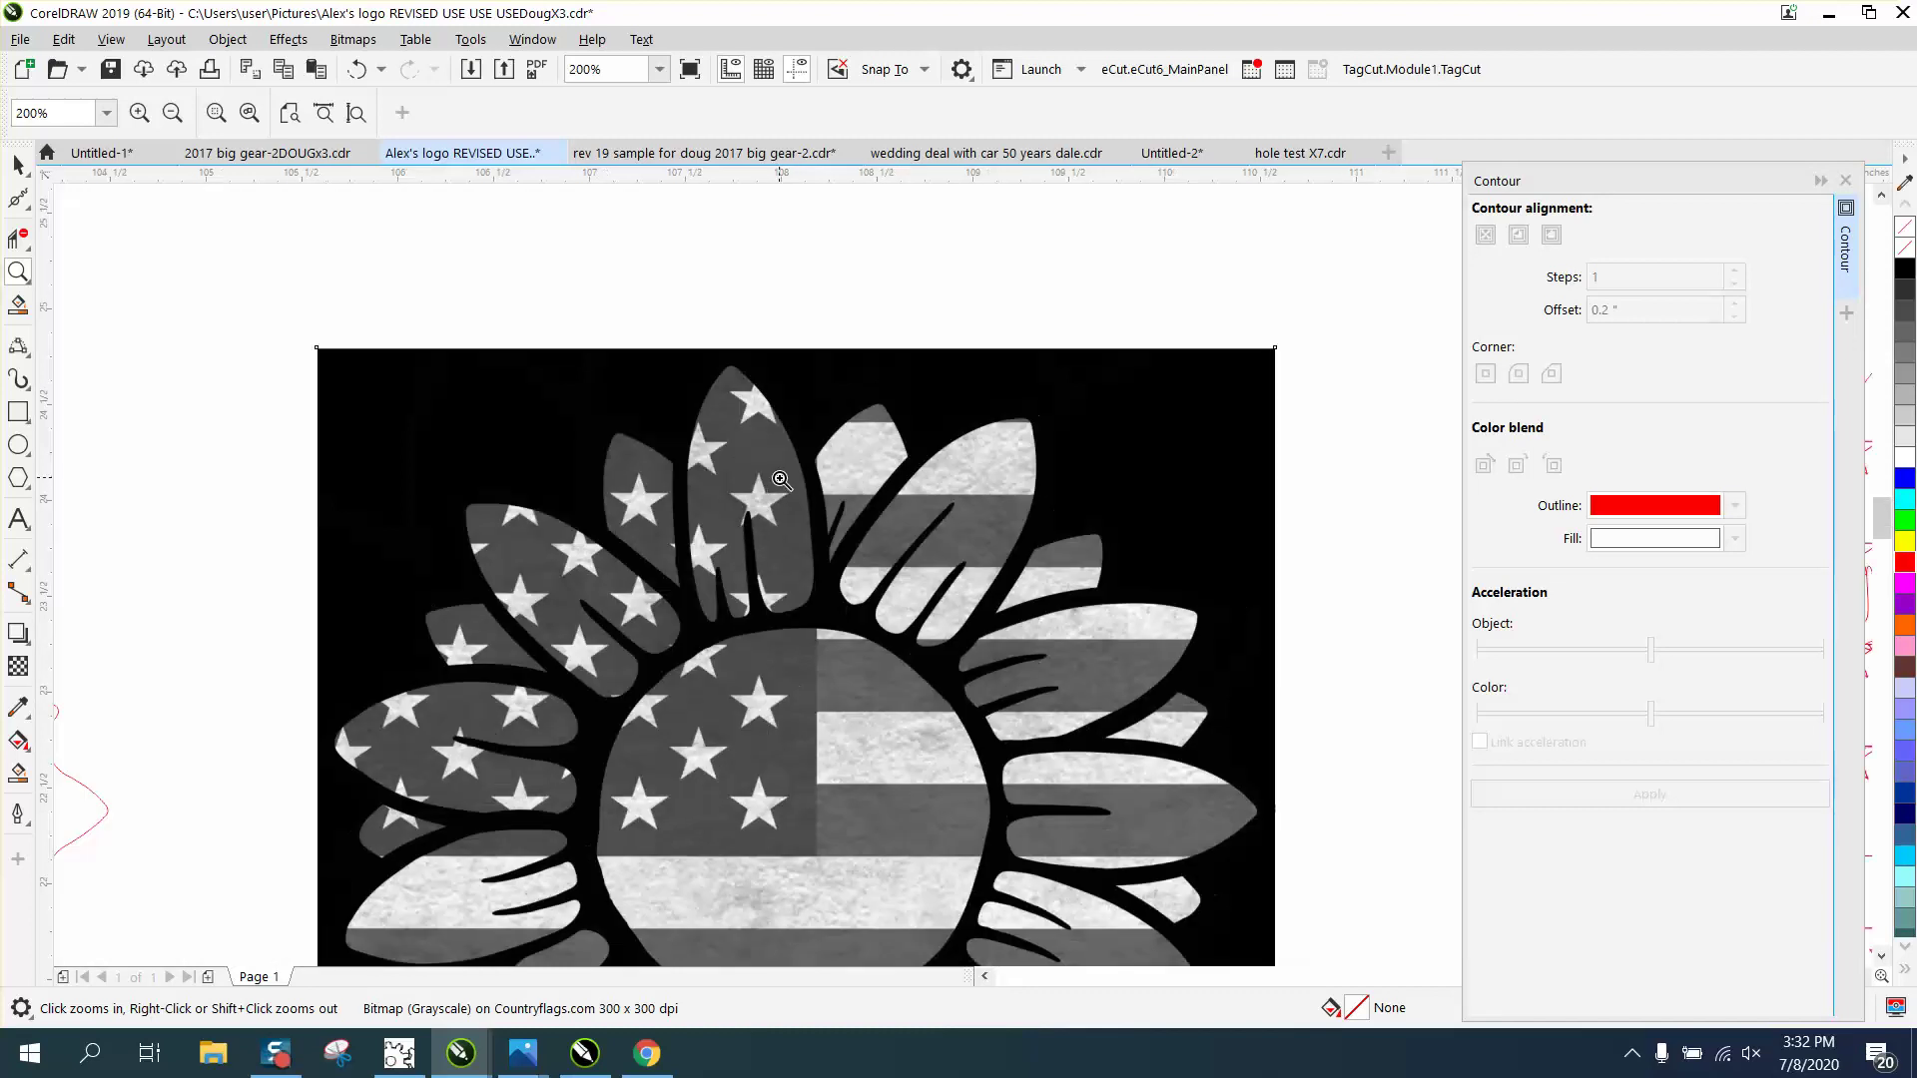
right_click(791, 469)
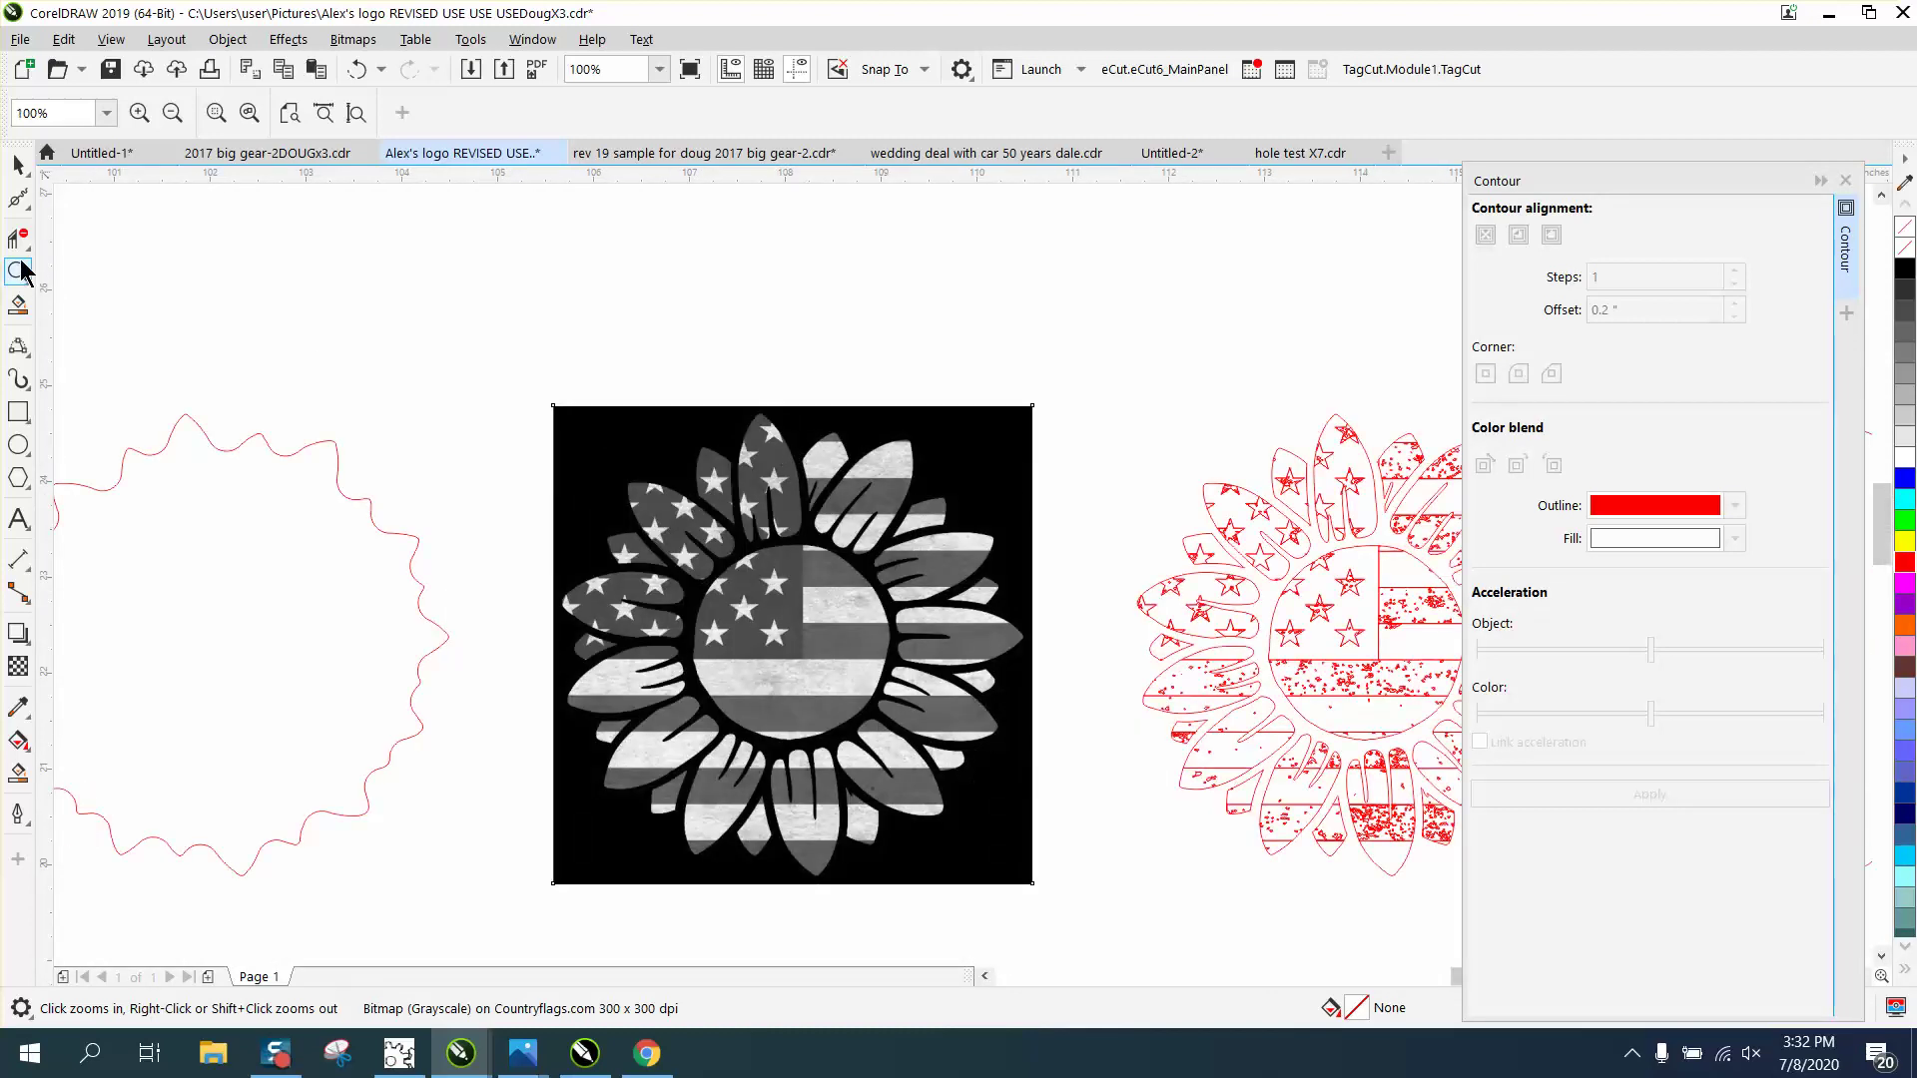
left_click_drag(849, 449, 1036, 551)
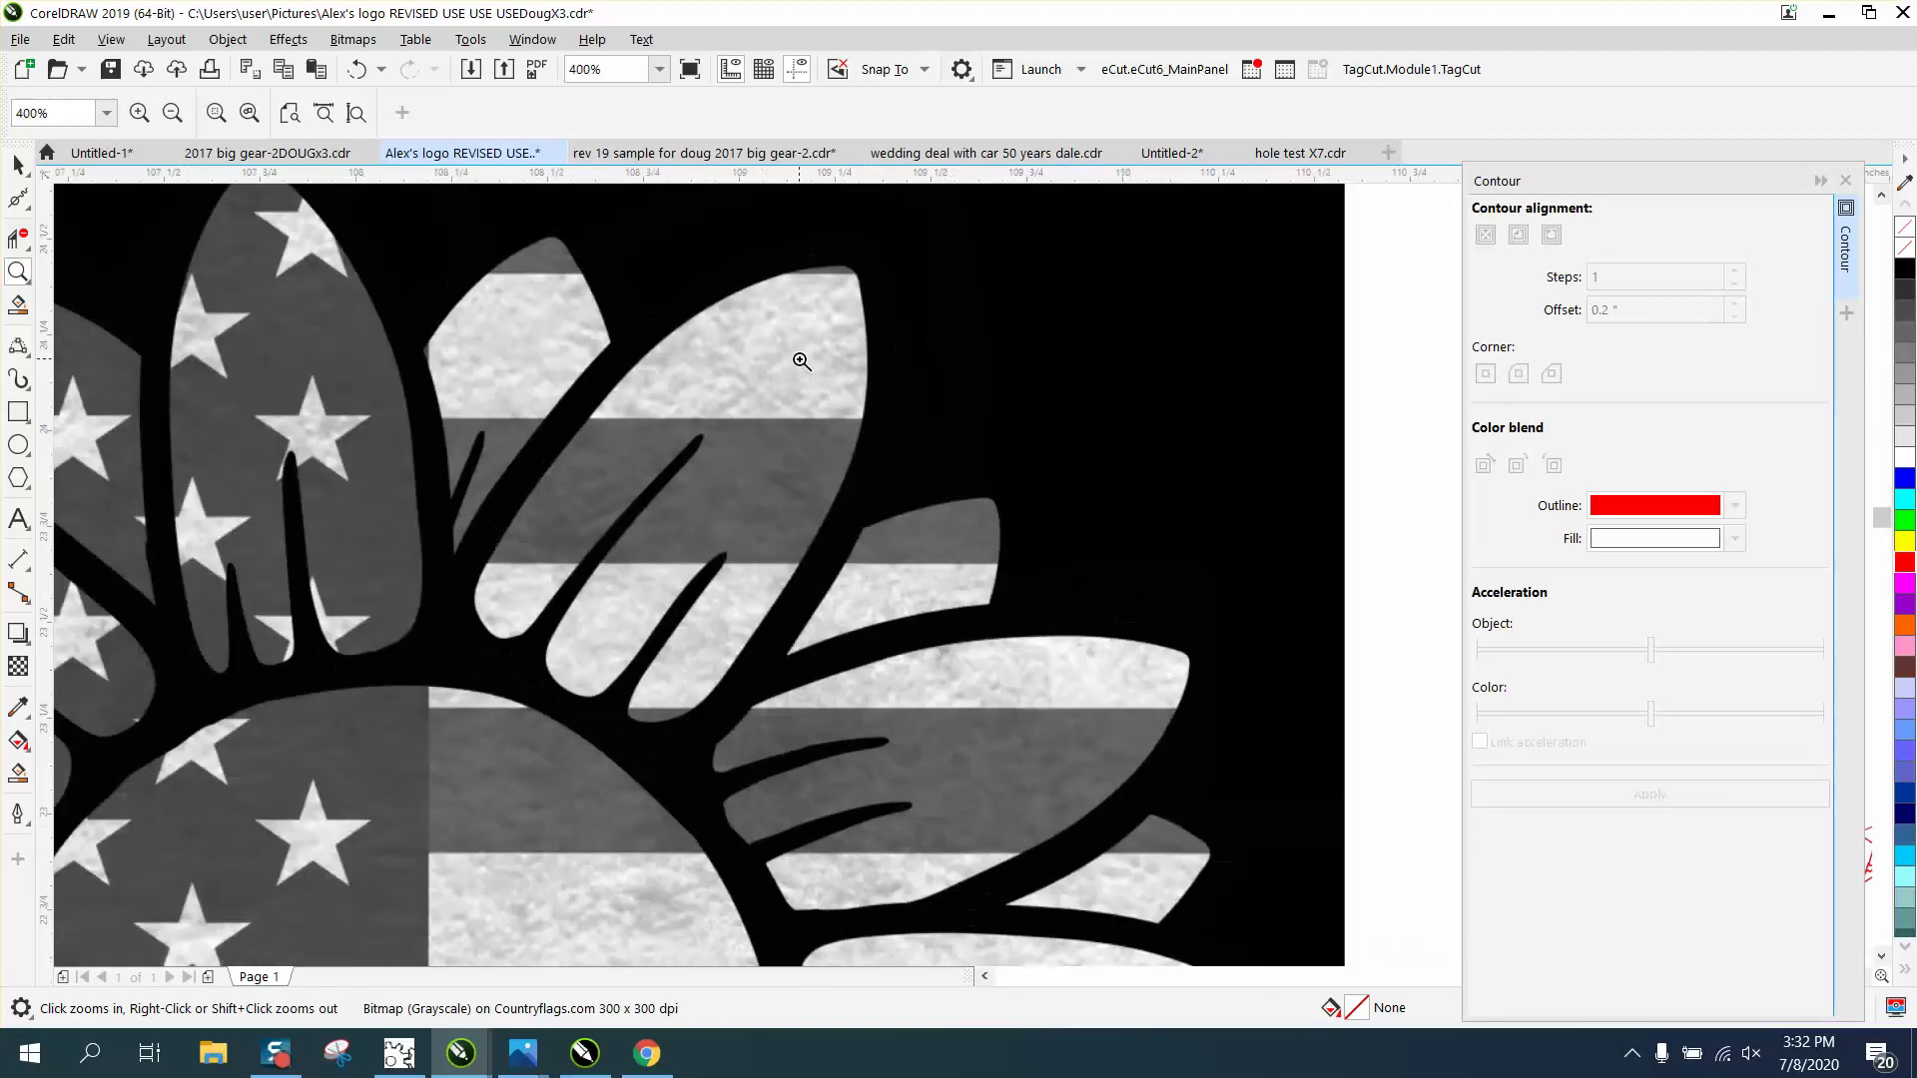
right_click(796, 363)
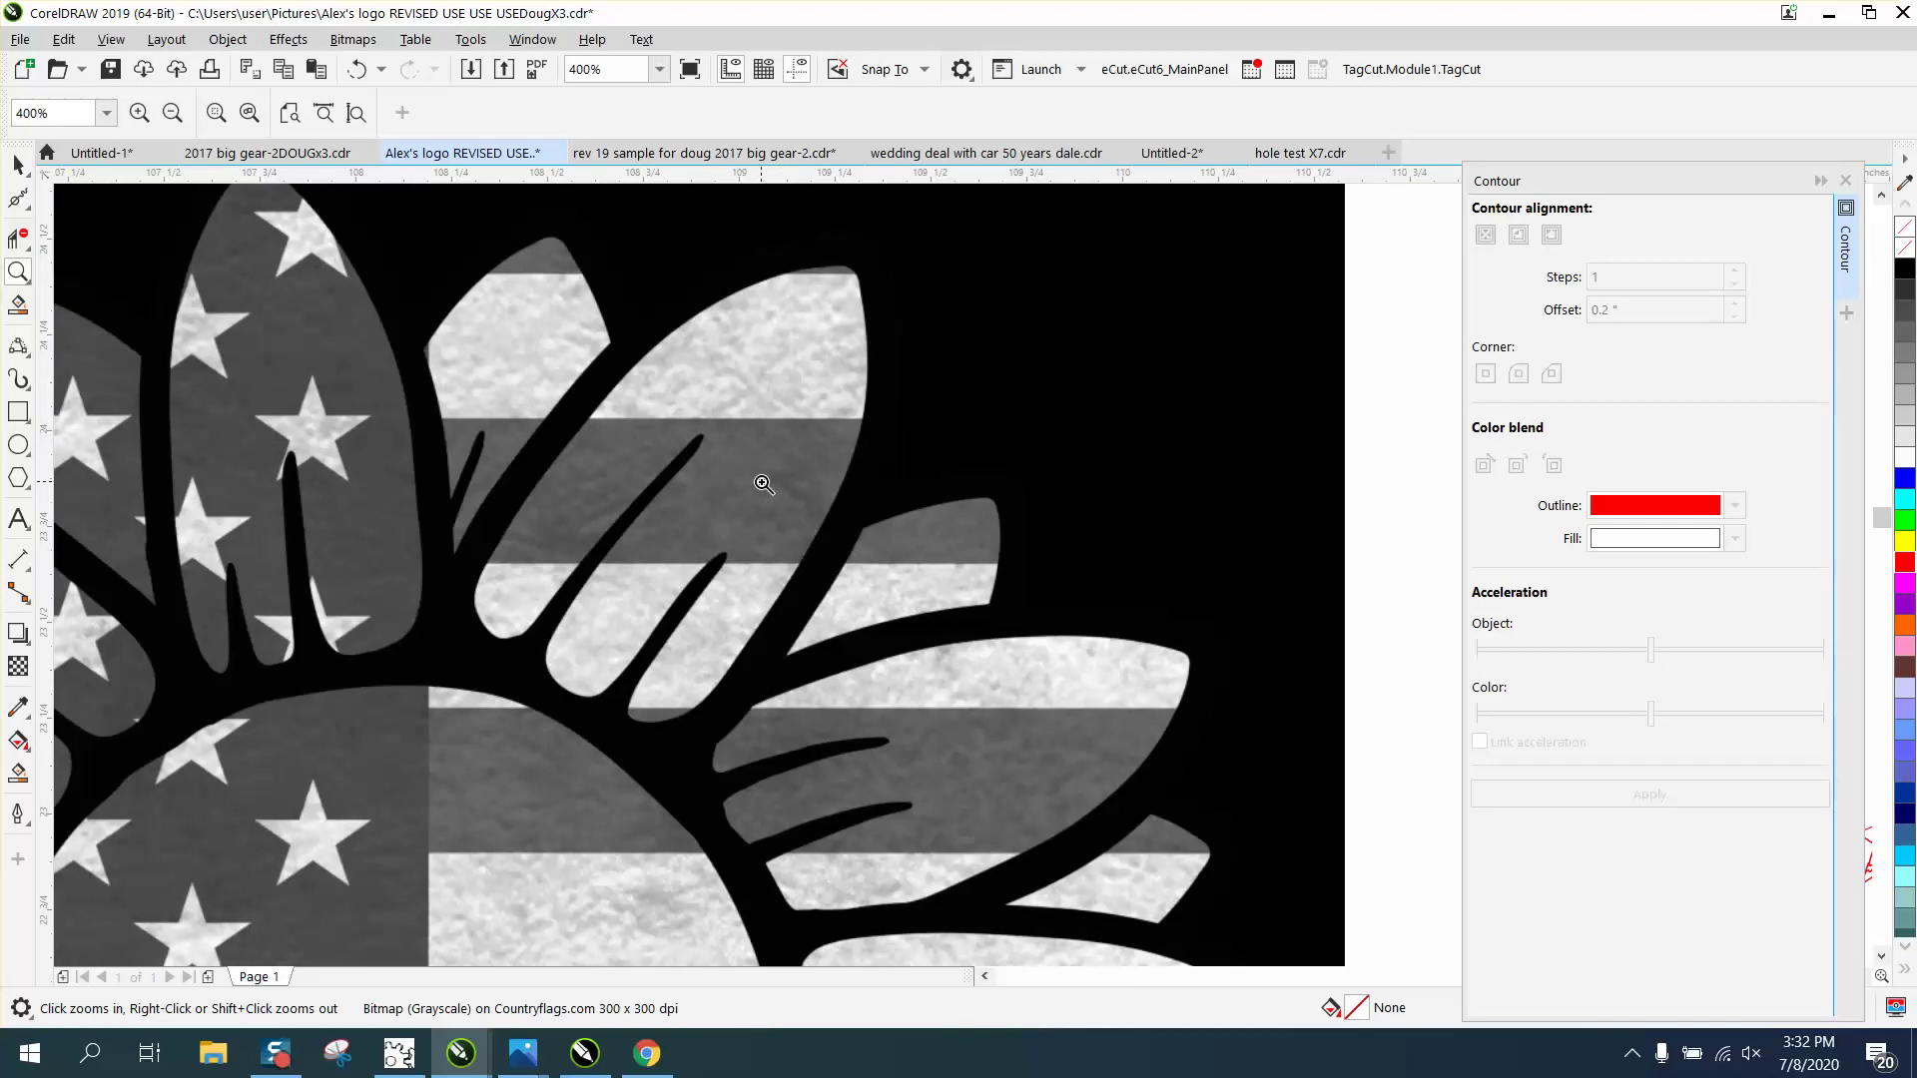
right_click(761, 449)
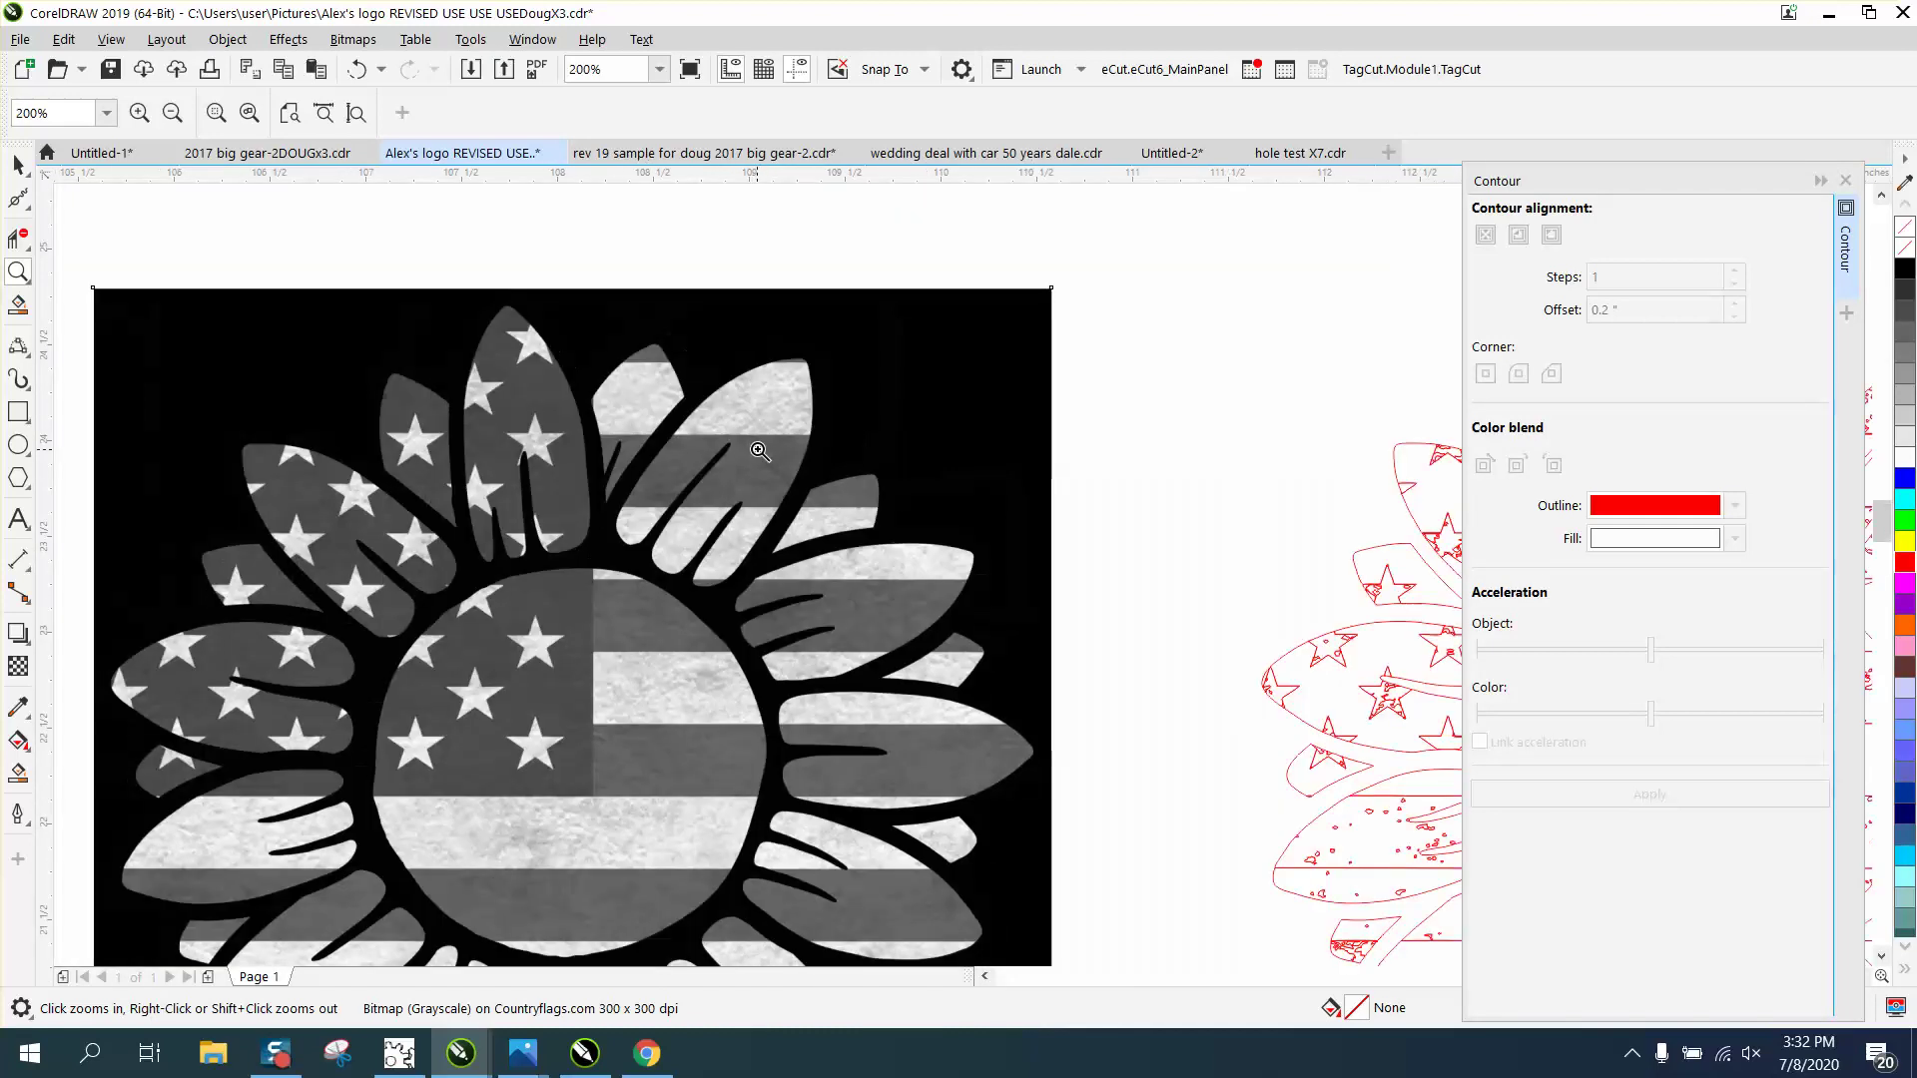
right_click(757, 449)
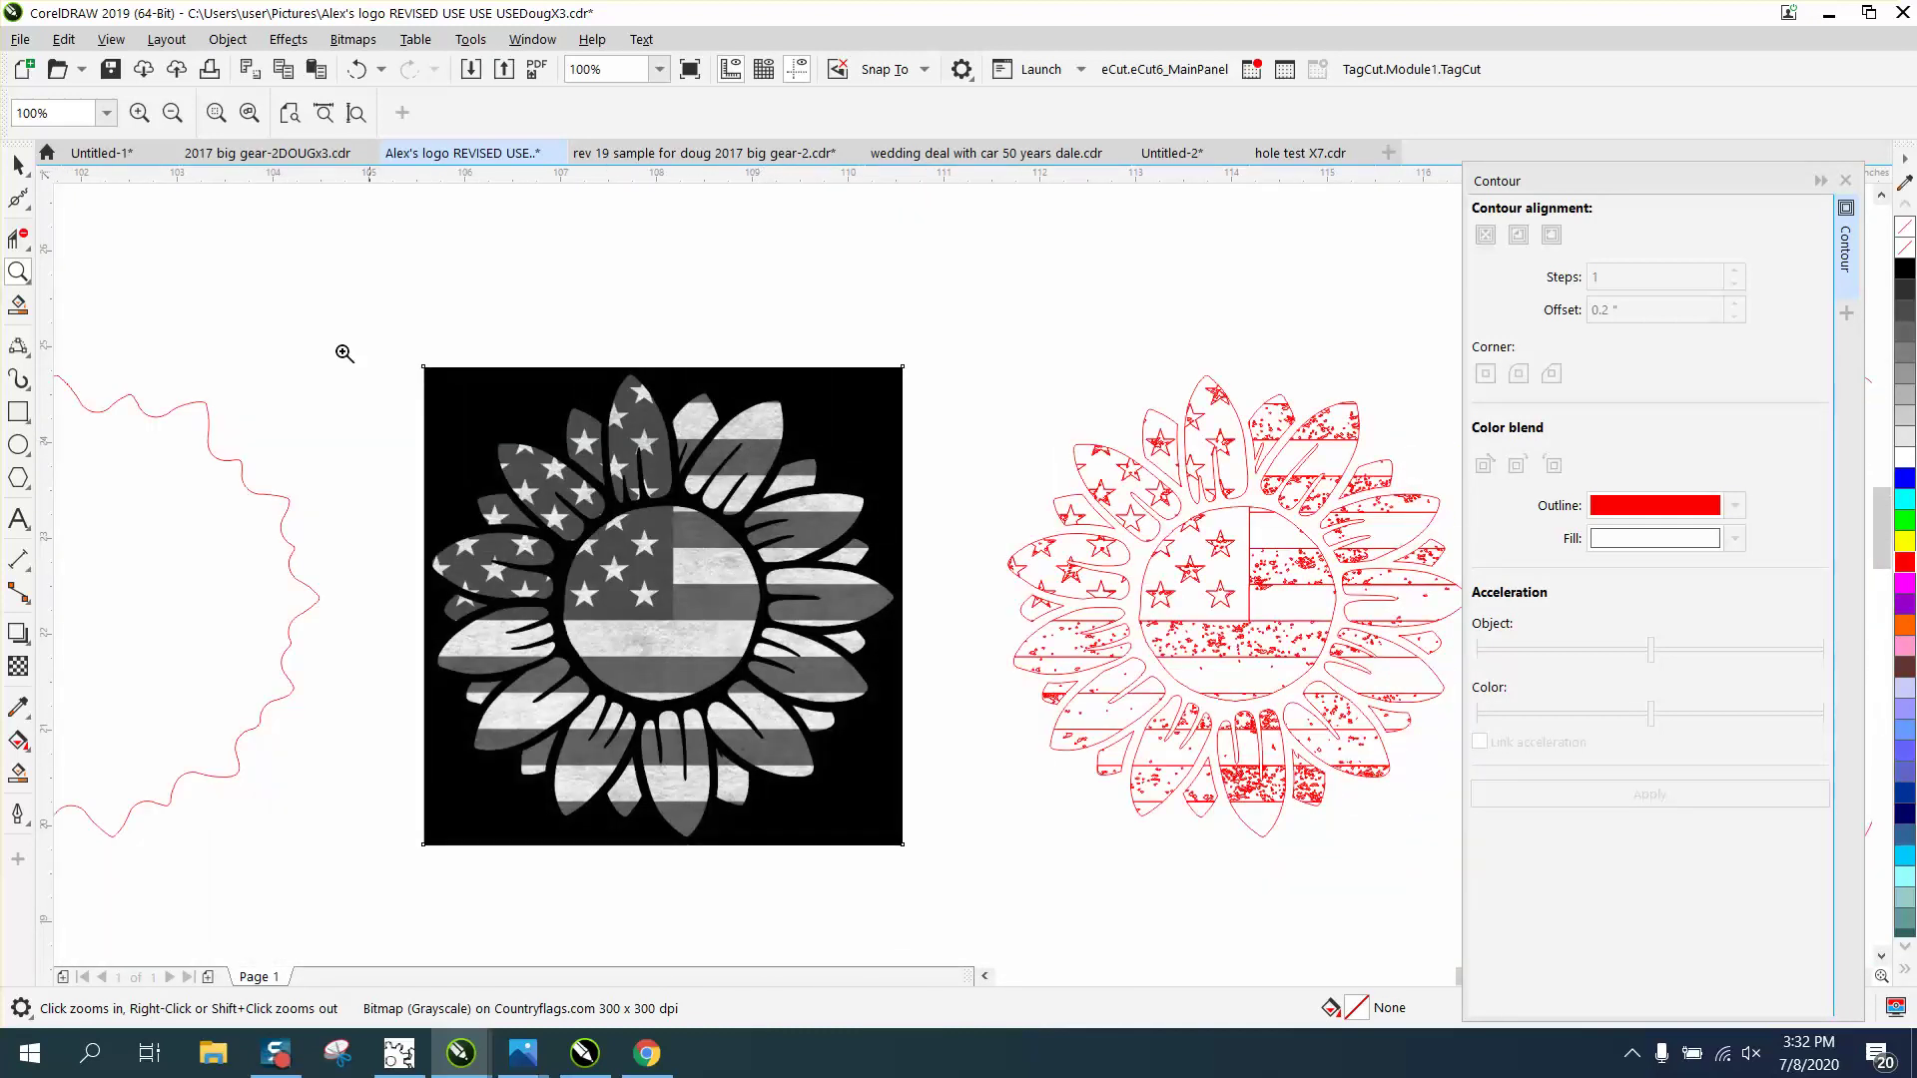
left_click(18, 164)
scroll(1033, 421, "down", 1)
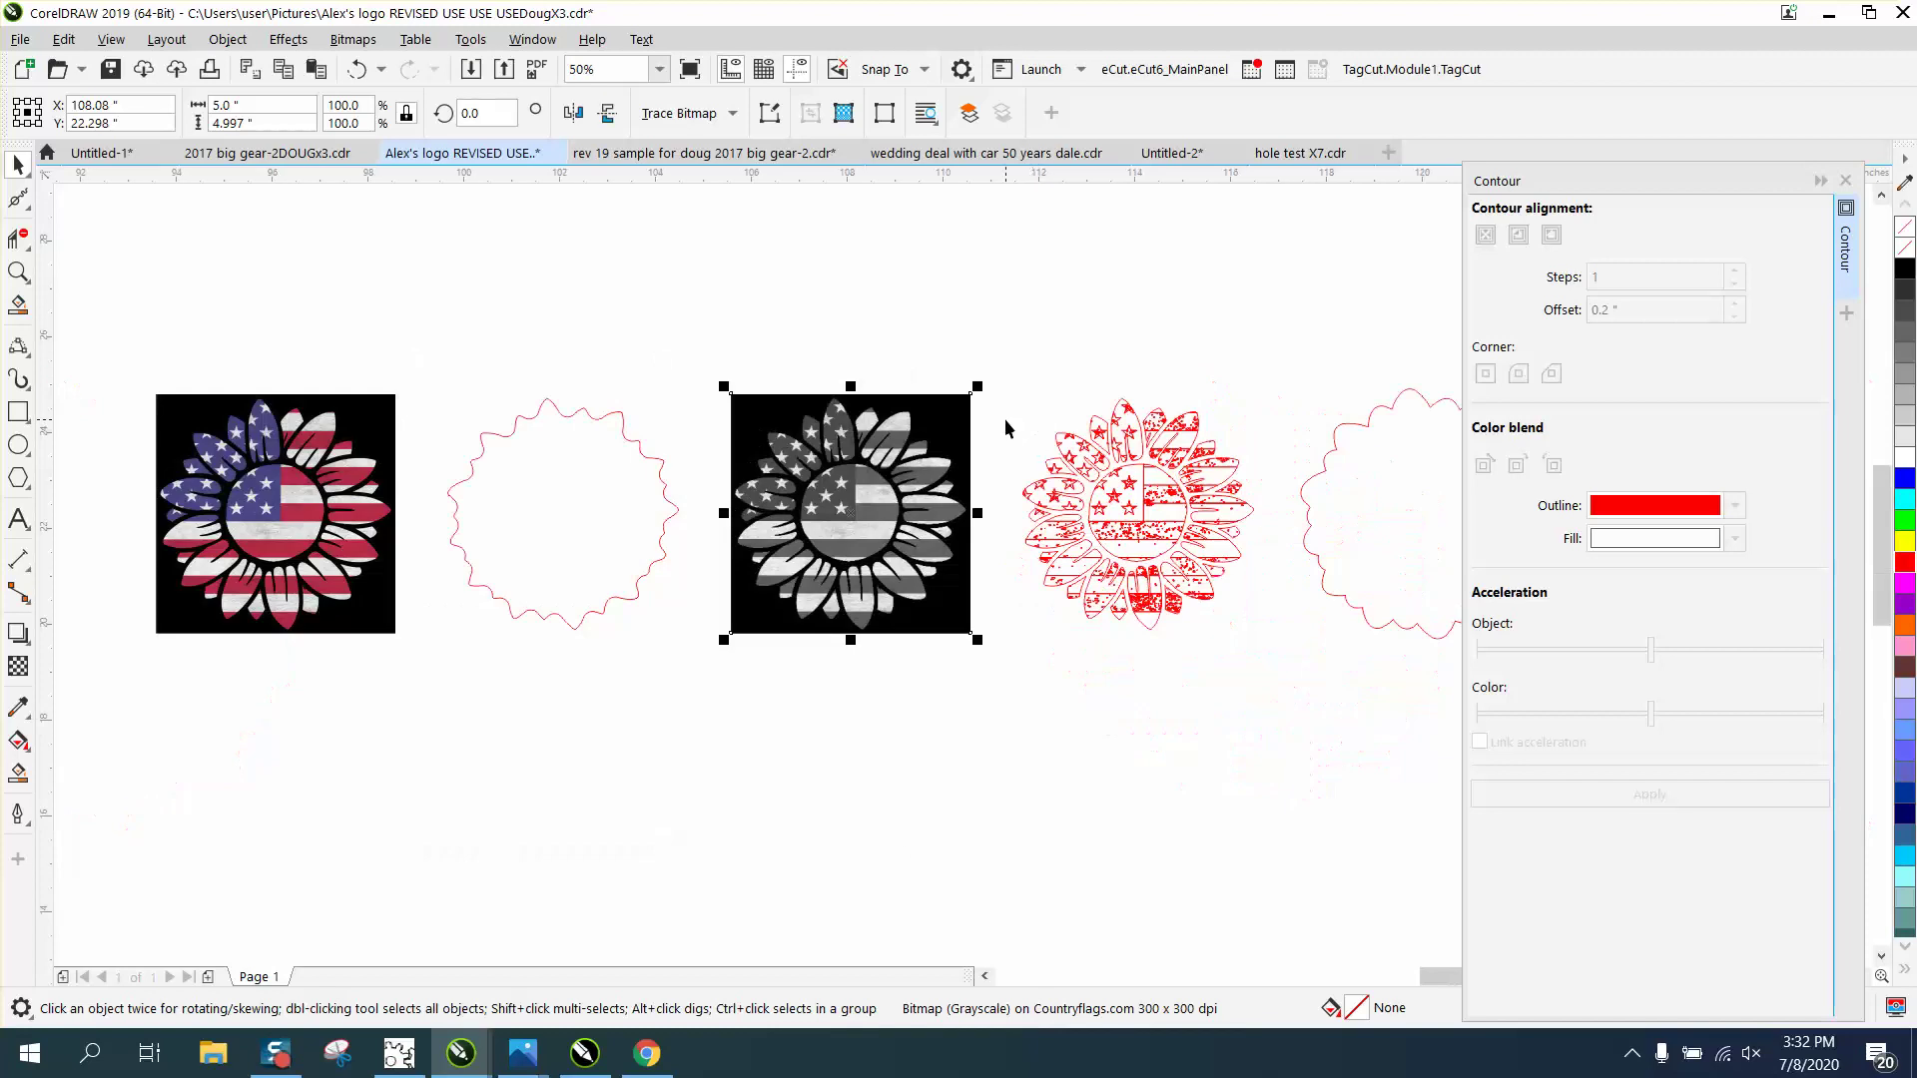
- Move the wavy contour curve 6 inches left onto the colour flag sunflower and zoom in on a petal edge
left_click(1164, 476)
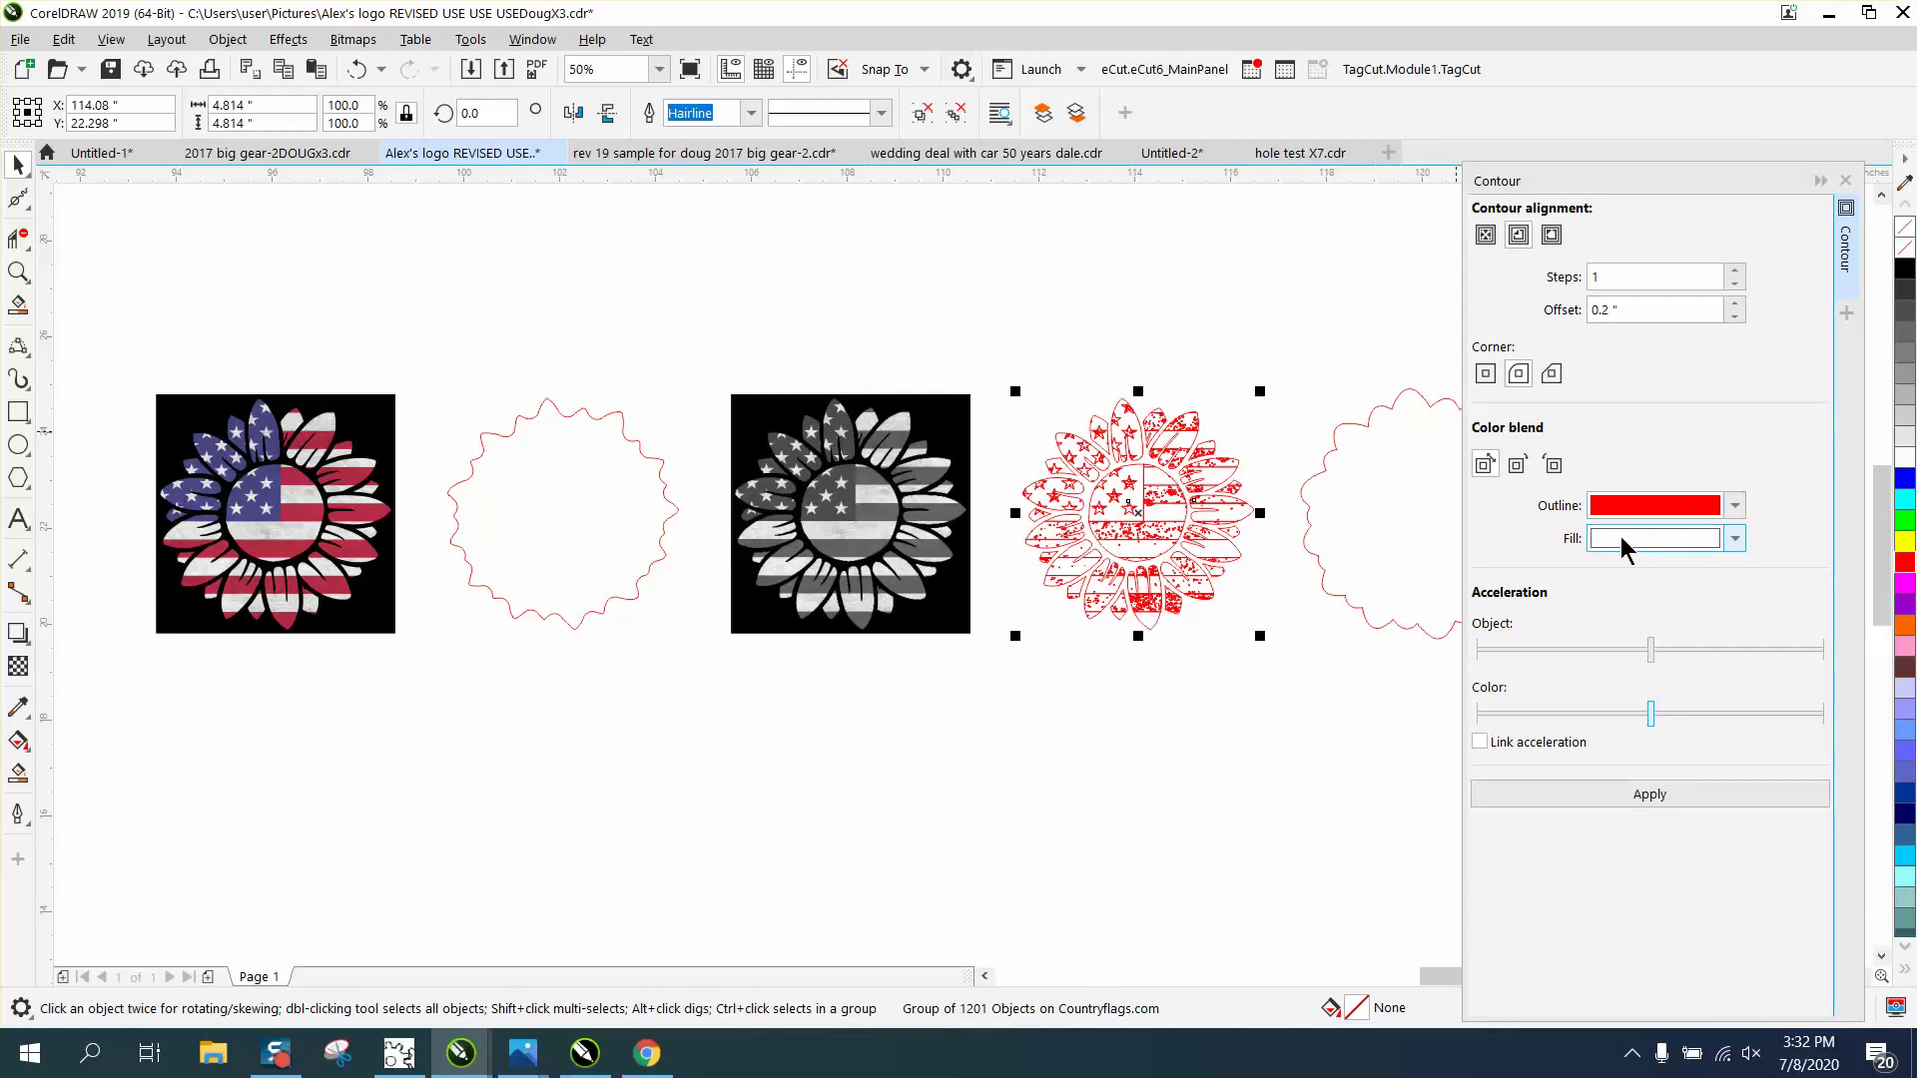
left_click(664, 530)
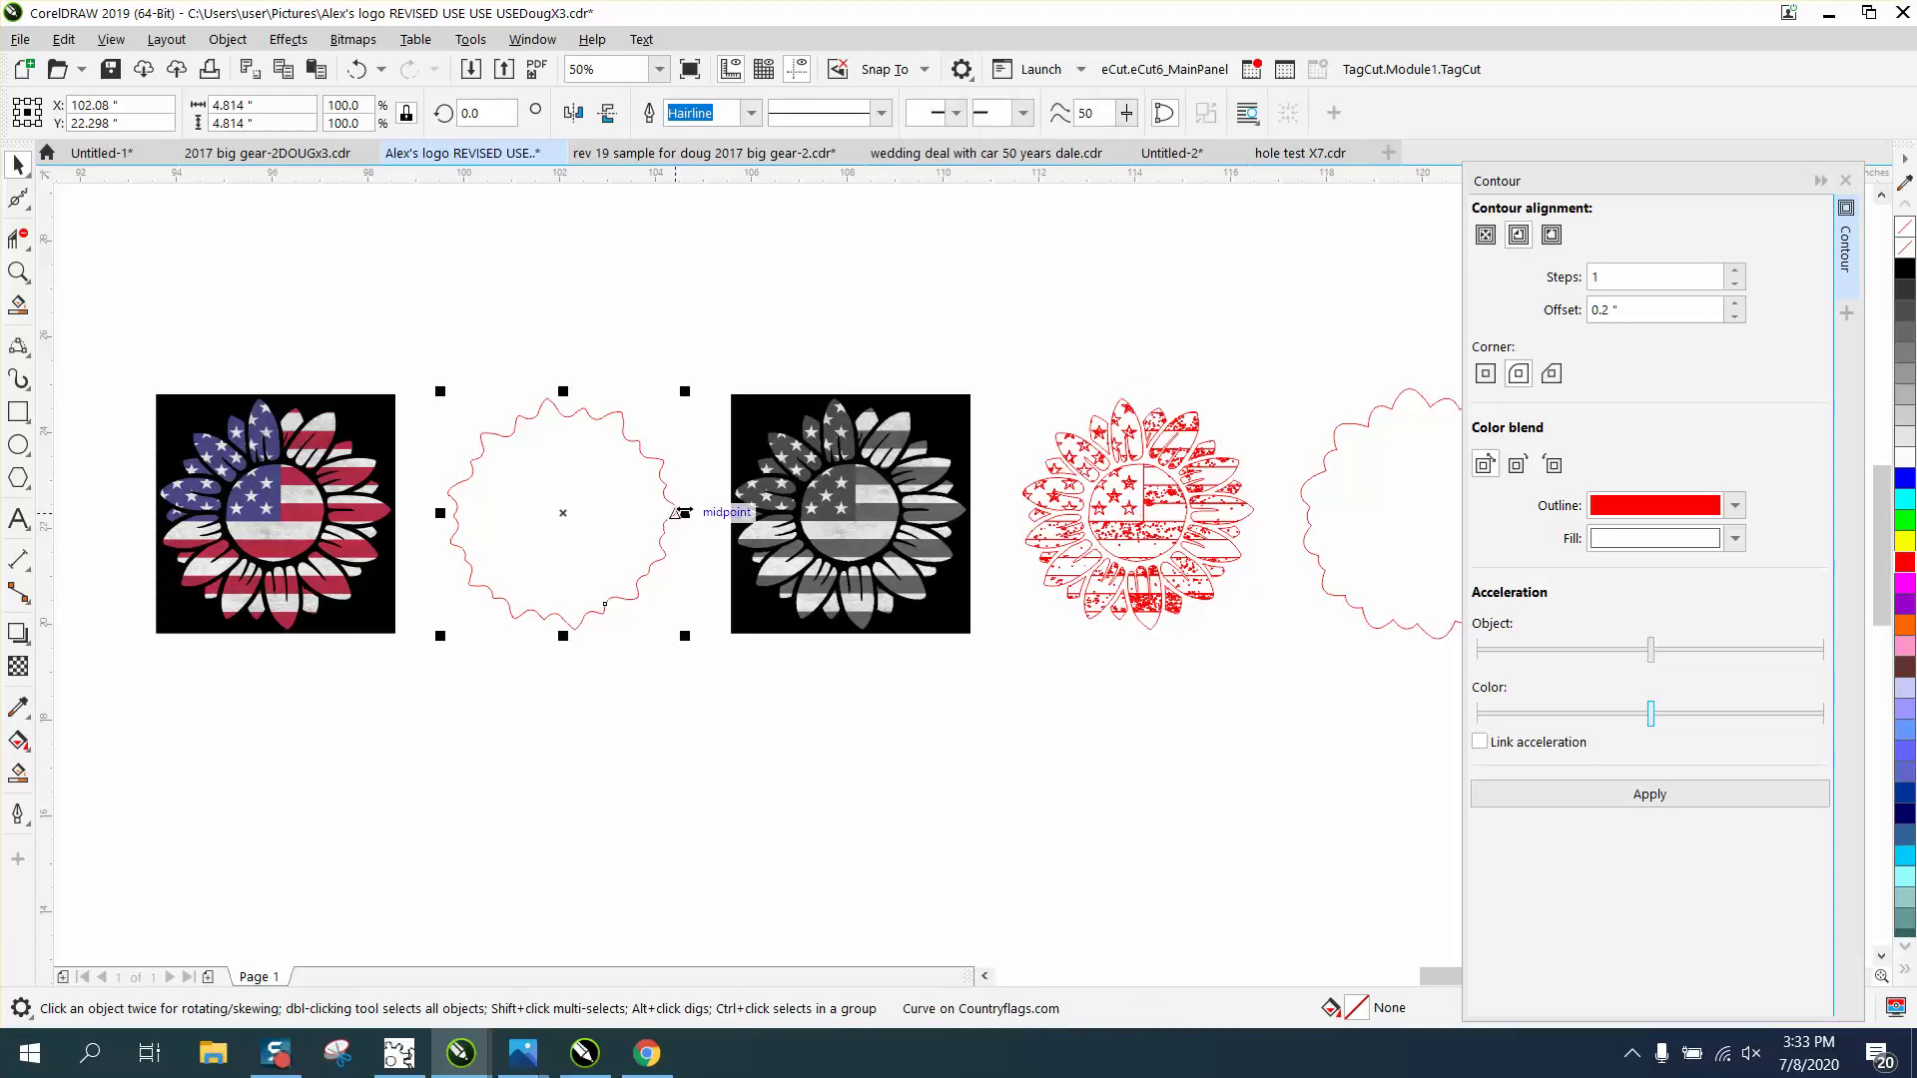
key("ctrl+z")
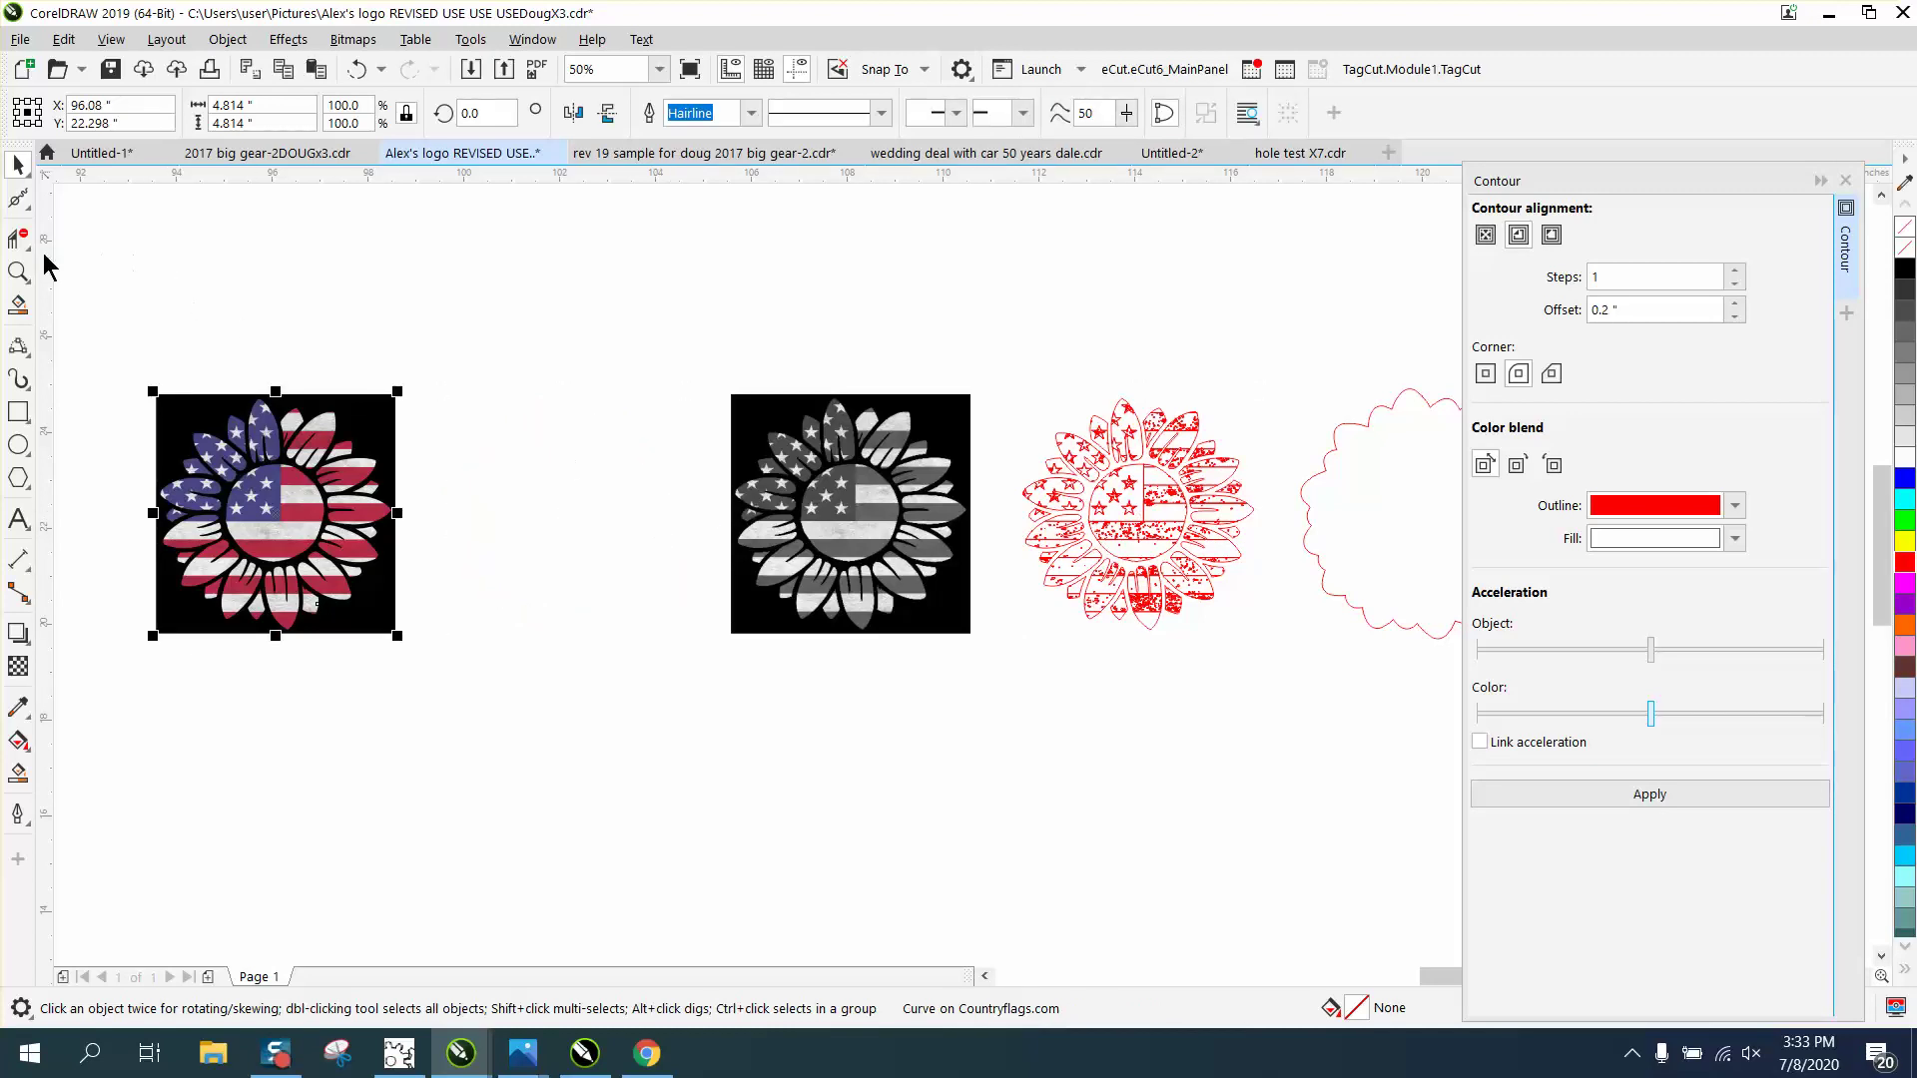
left_click(18, 272)
left_click_drag(231, 378, 399, 493)
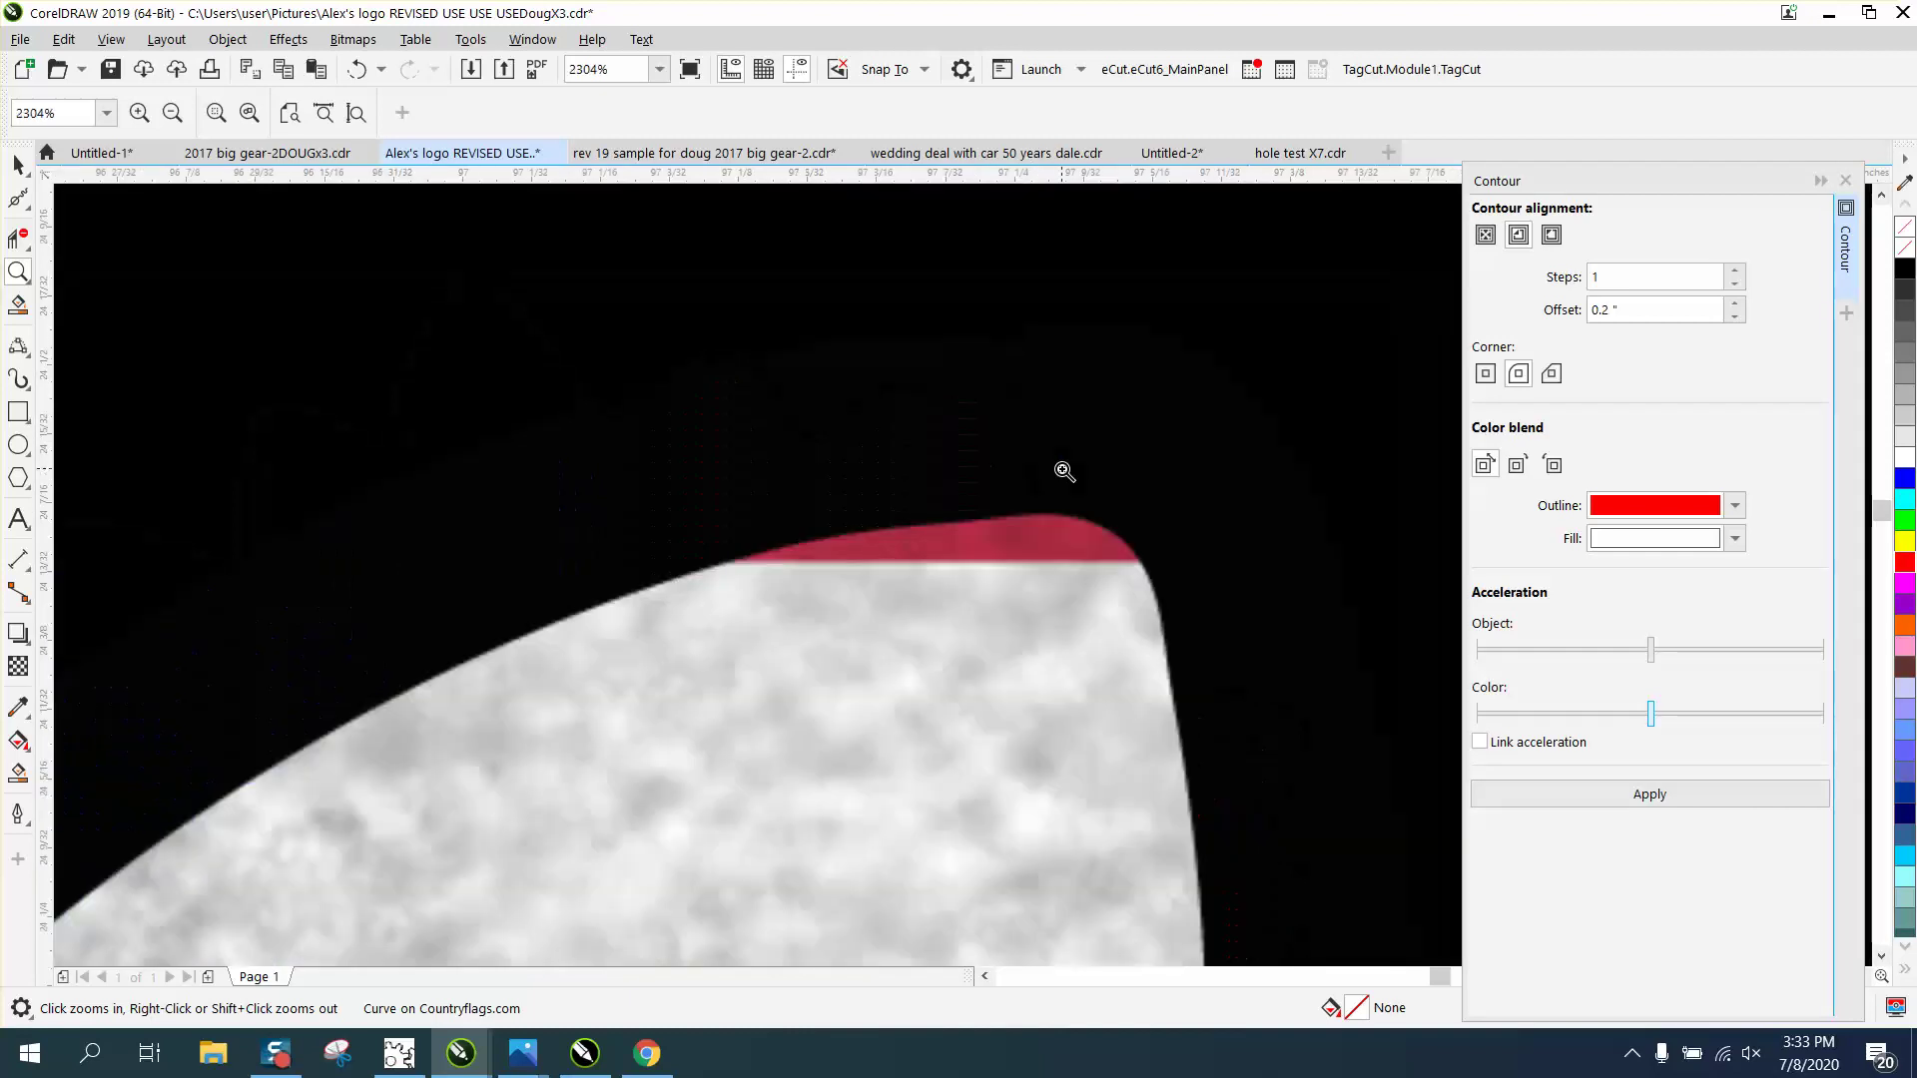
left_click_drag(861, 357, 1073, 481)
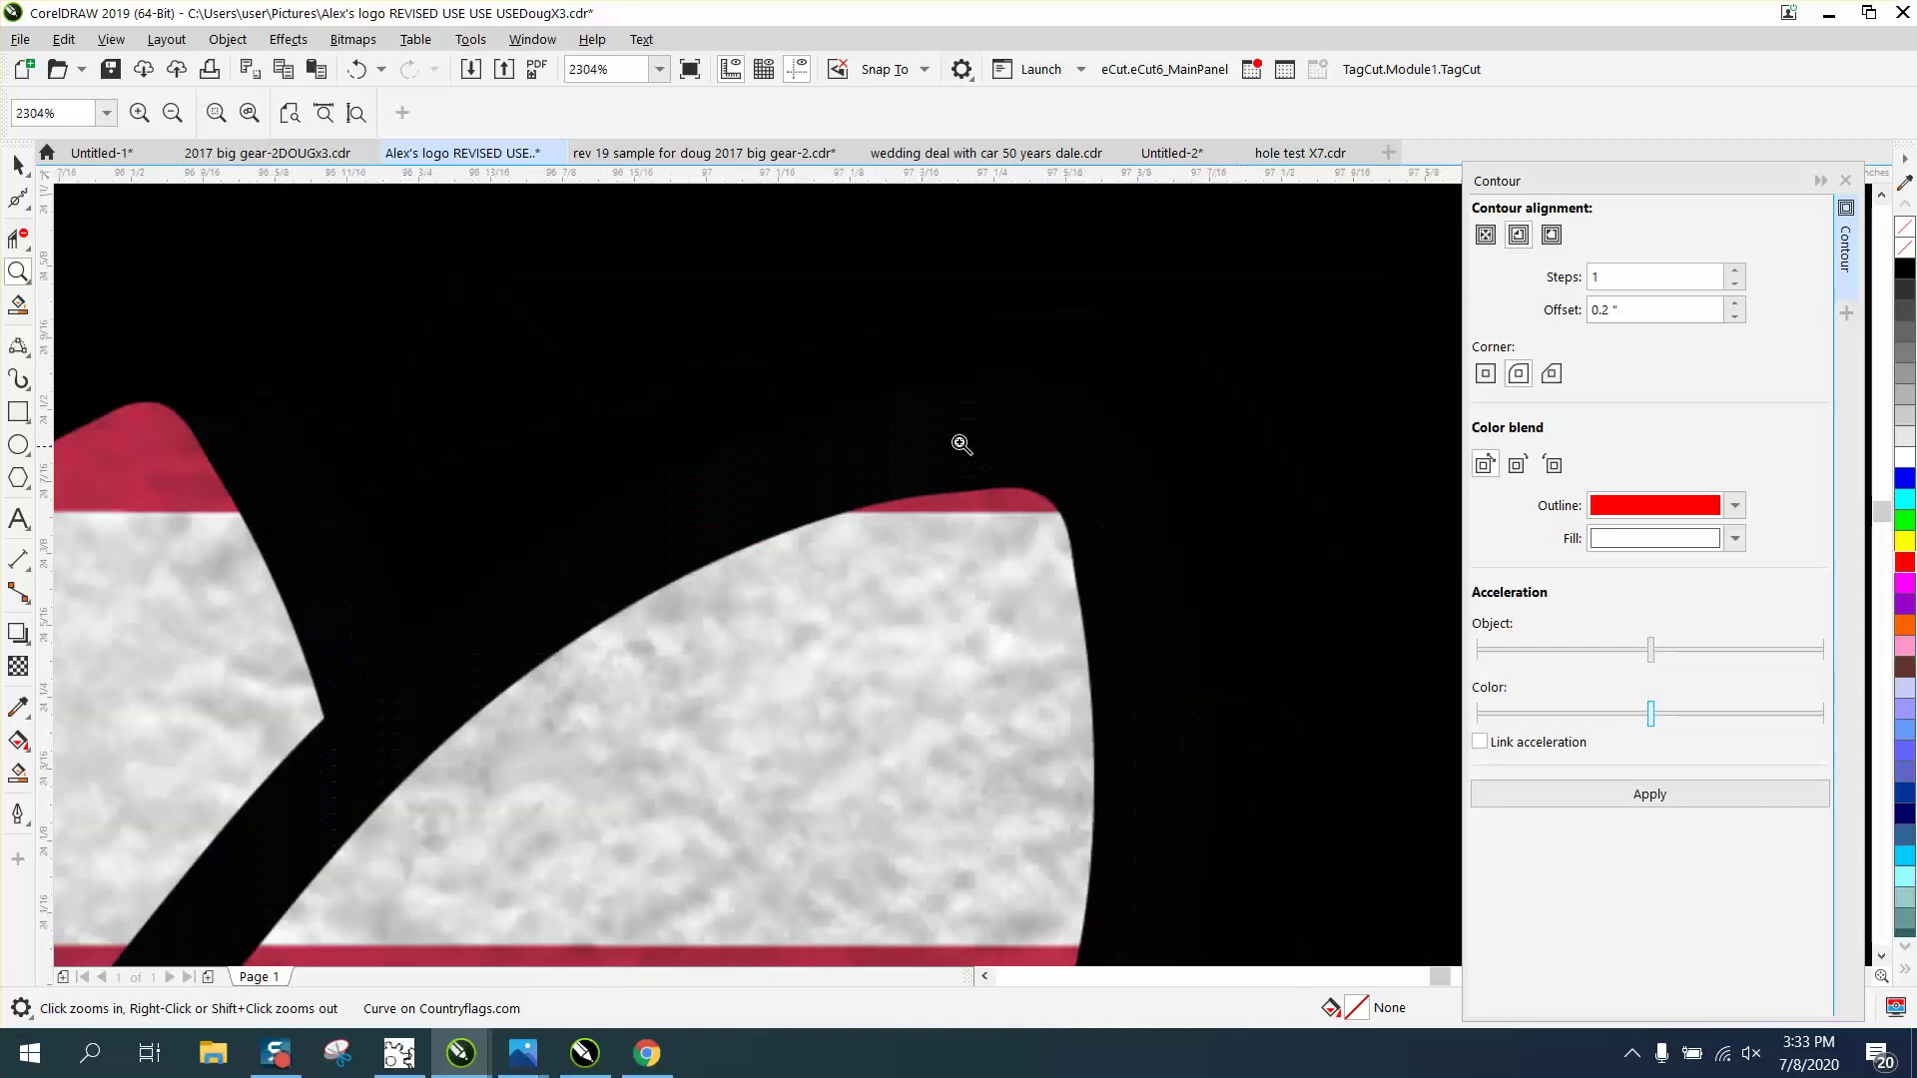
scroll(961, 444, "down", 5)
left_click(18, 165)
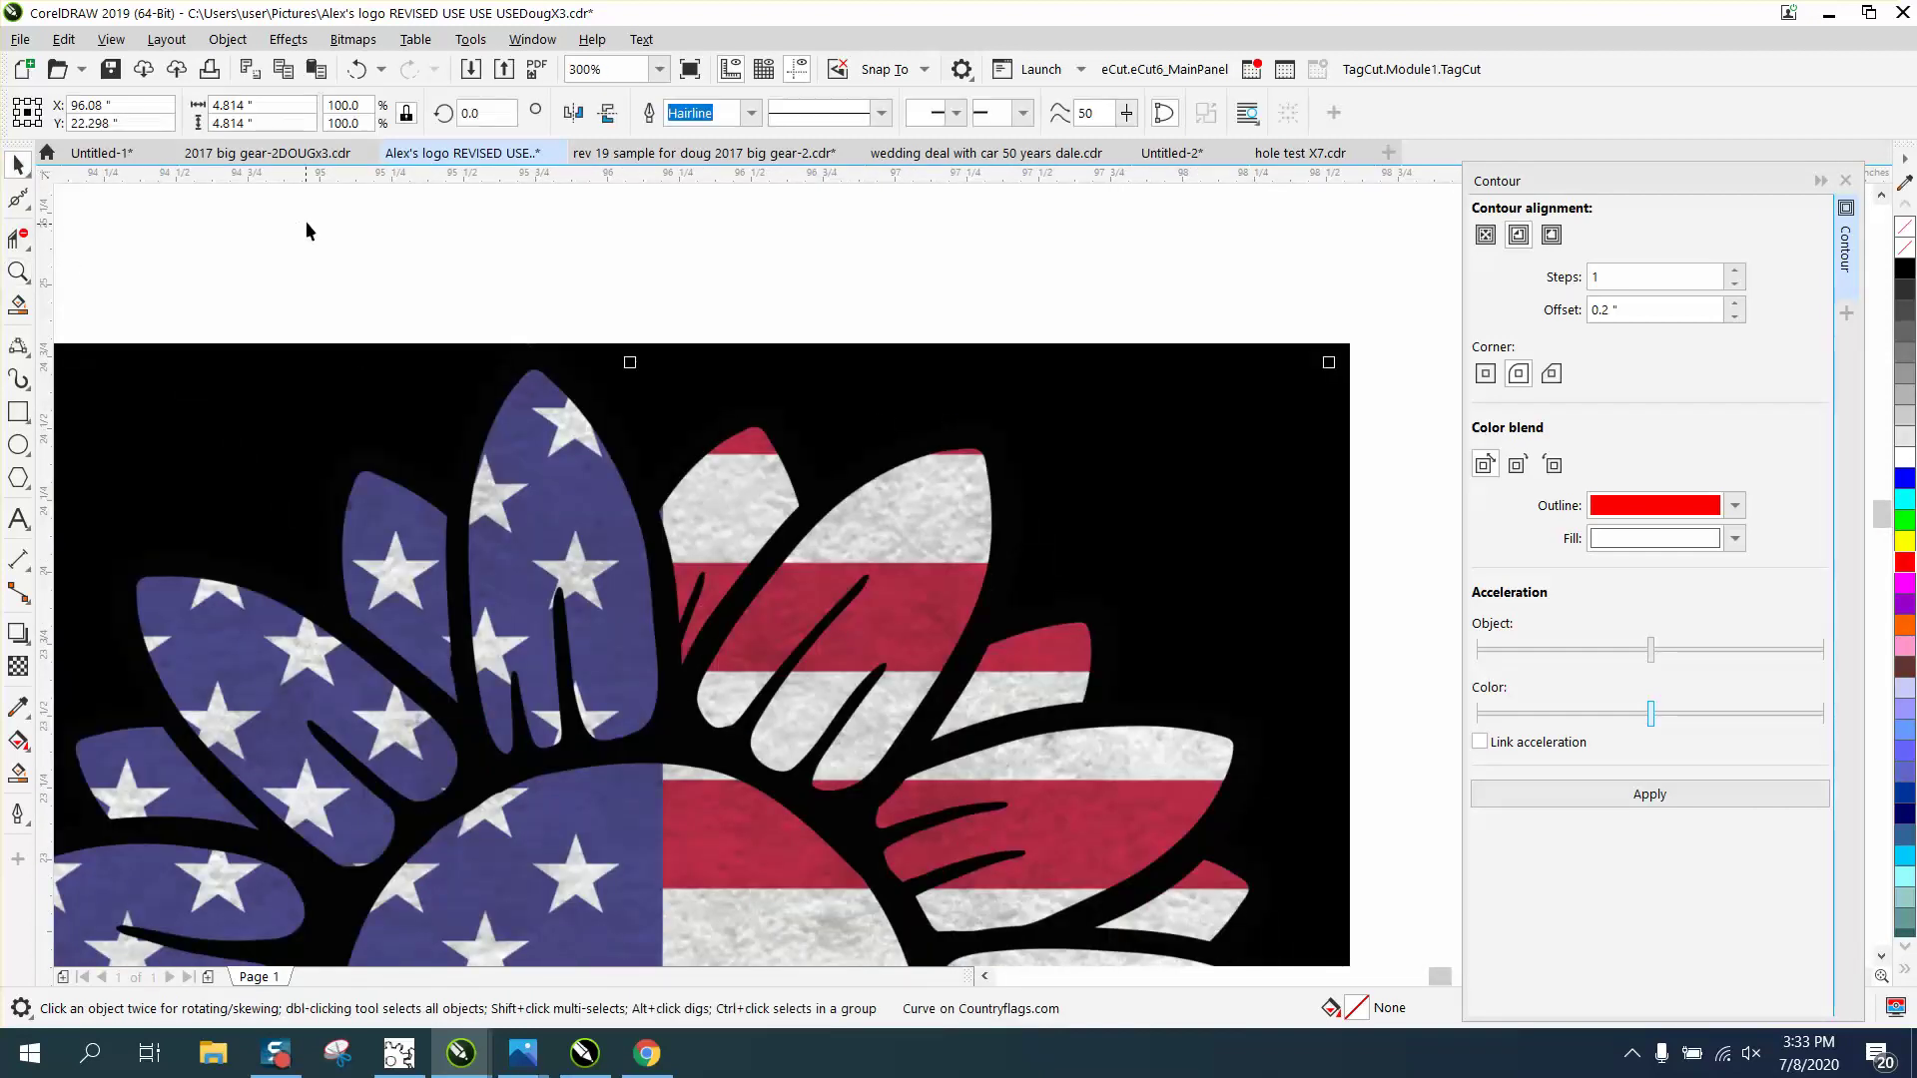
- Bring the red contour curve to the front of the page and close the Contour docker
left_click(227, 40)
mouse_move(255, 410)
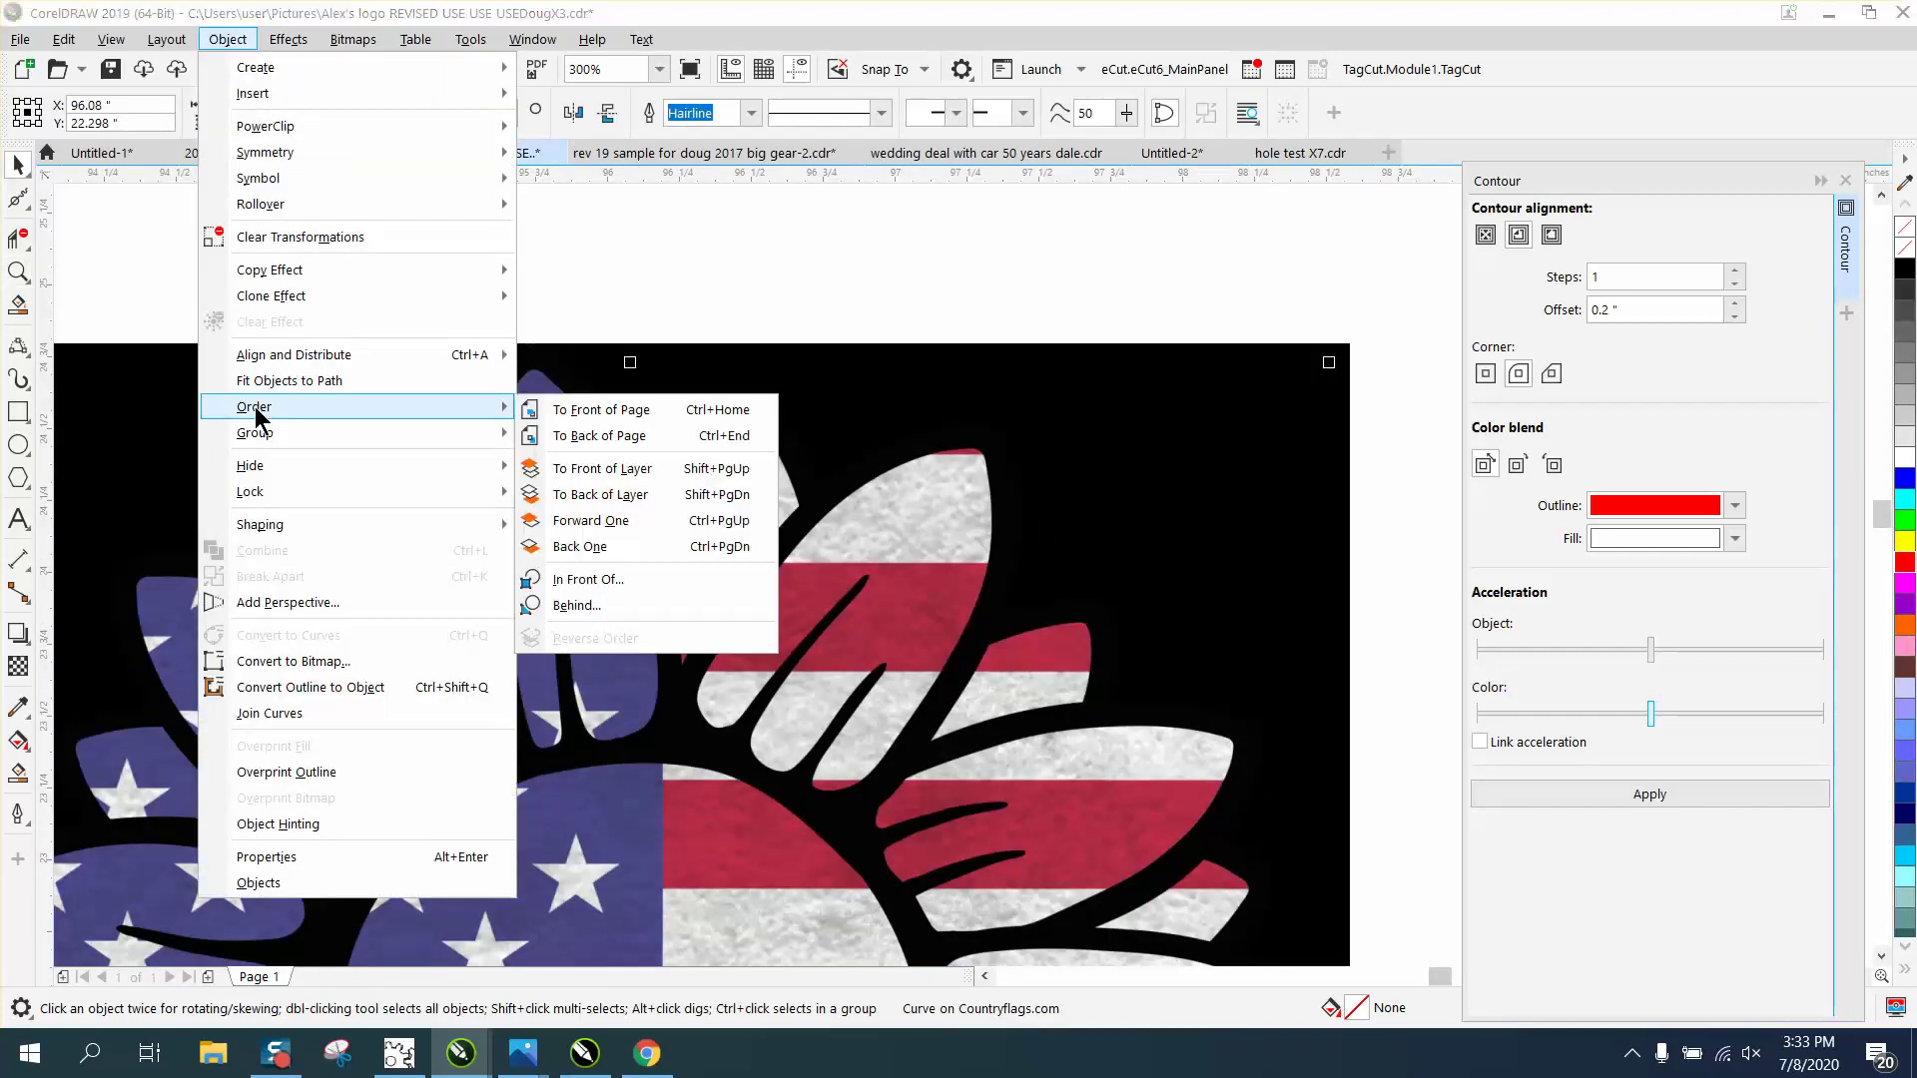
left_click(607, 417)
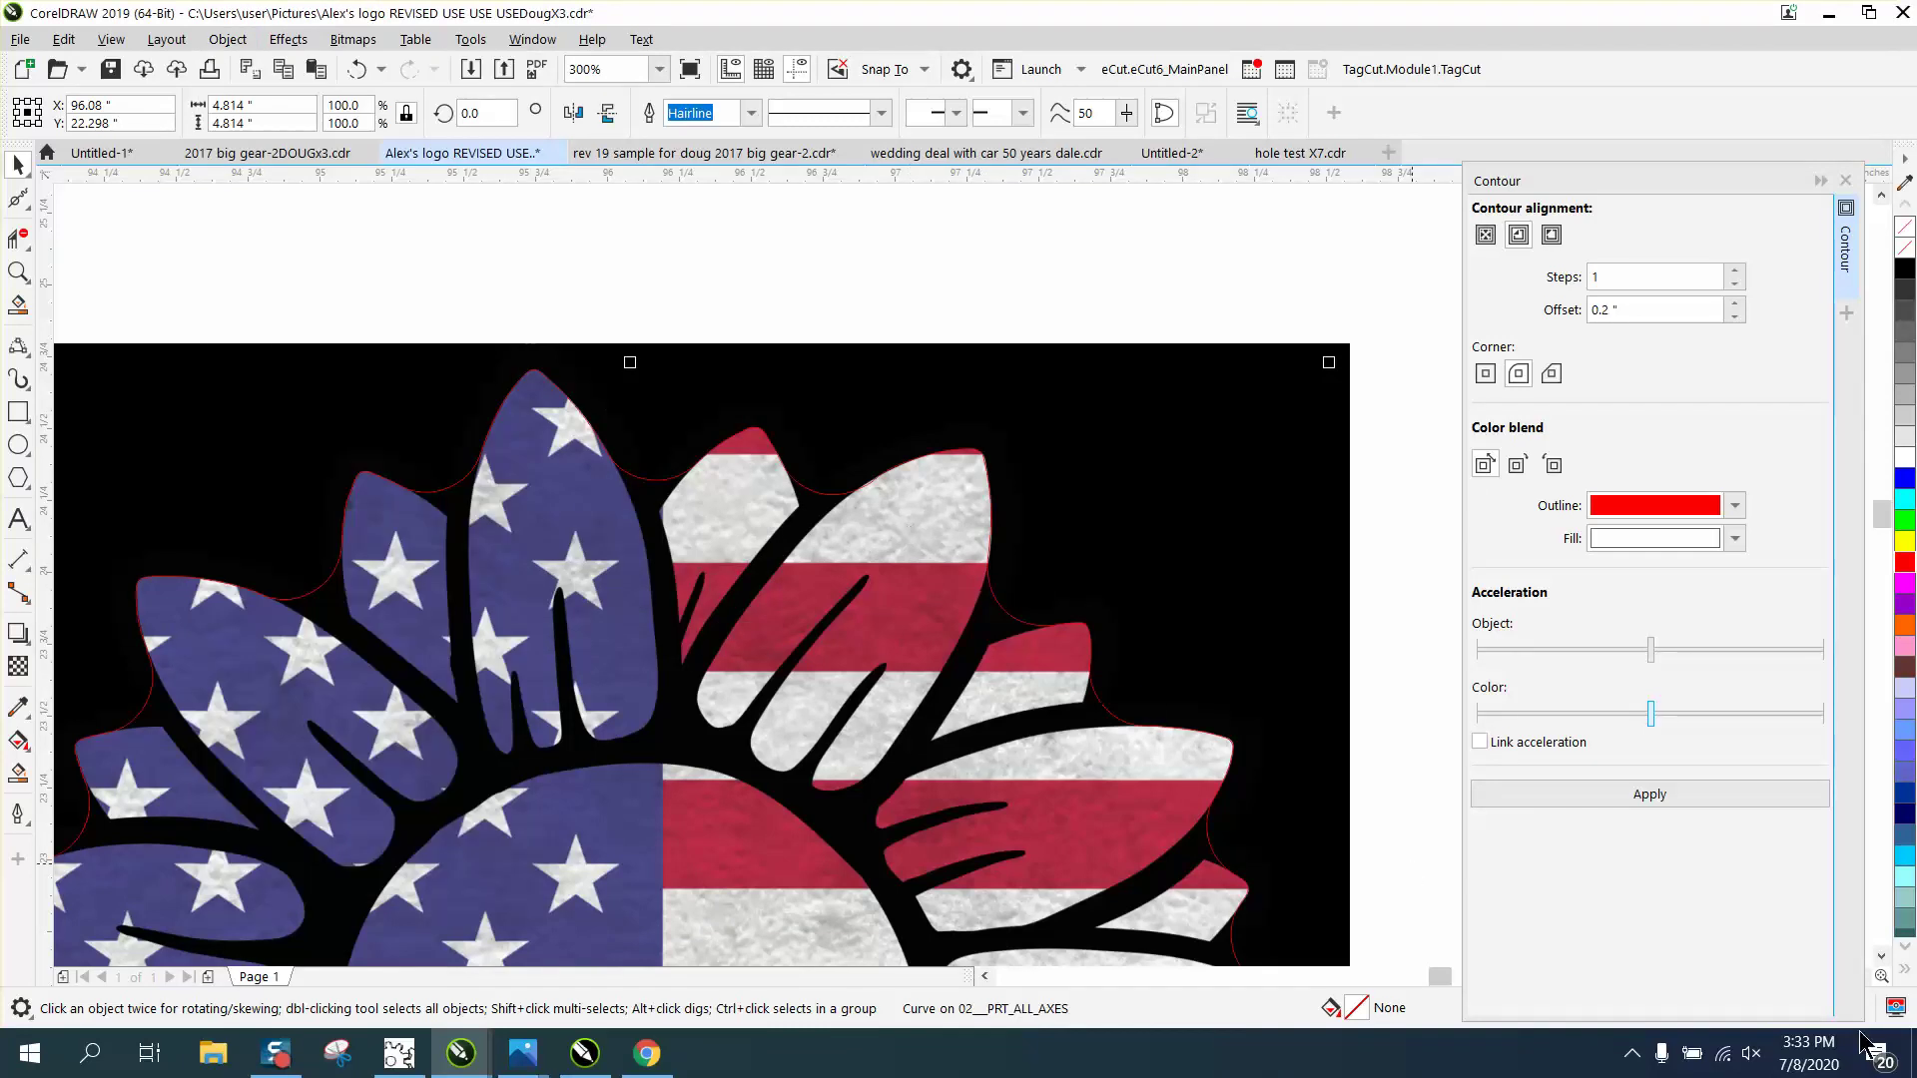
left_click(1844, 183)
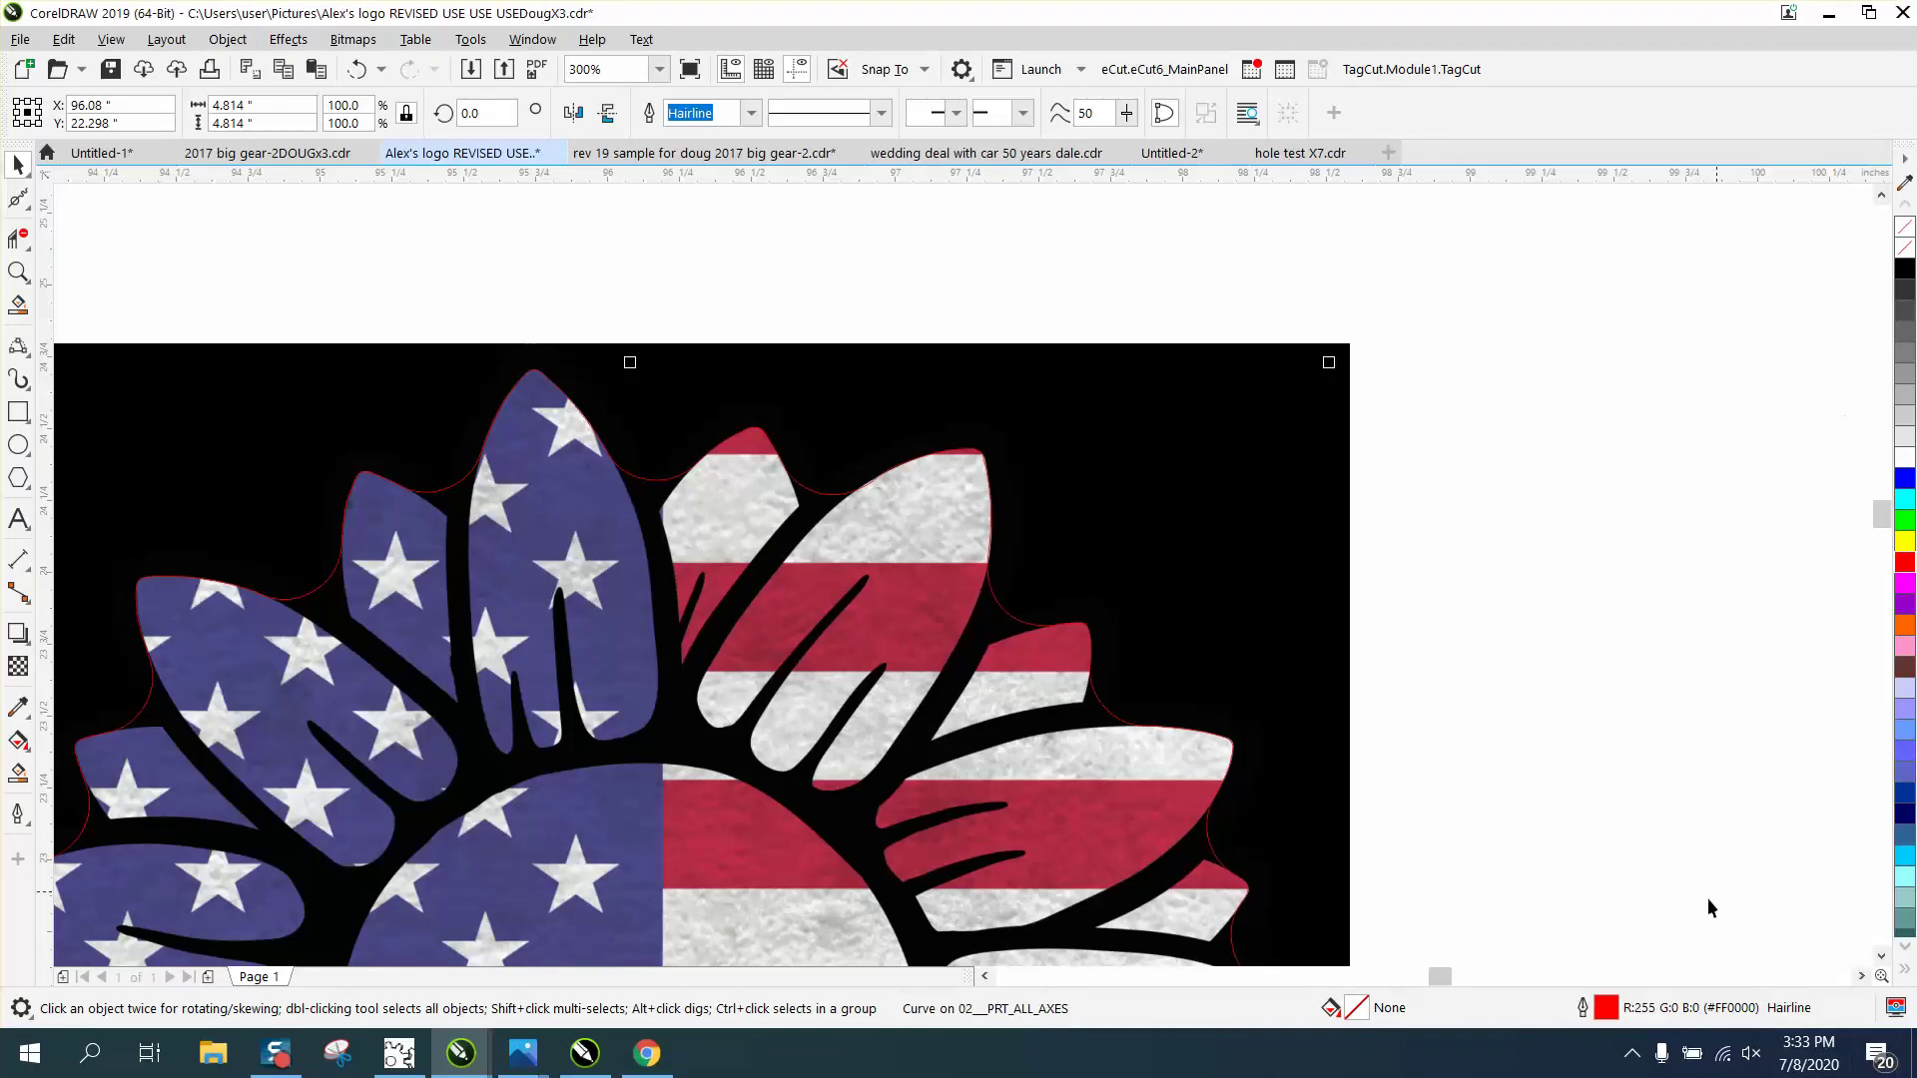
- Set the contour's outline width to 1.0 pt in the Outline Pen dialog
double_click(1607, 1007)
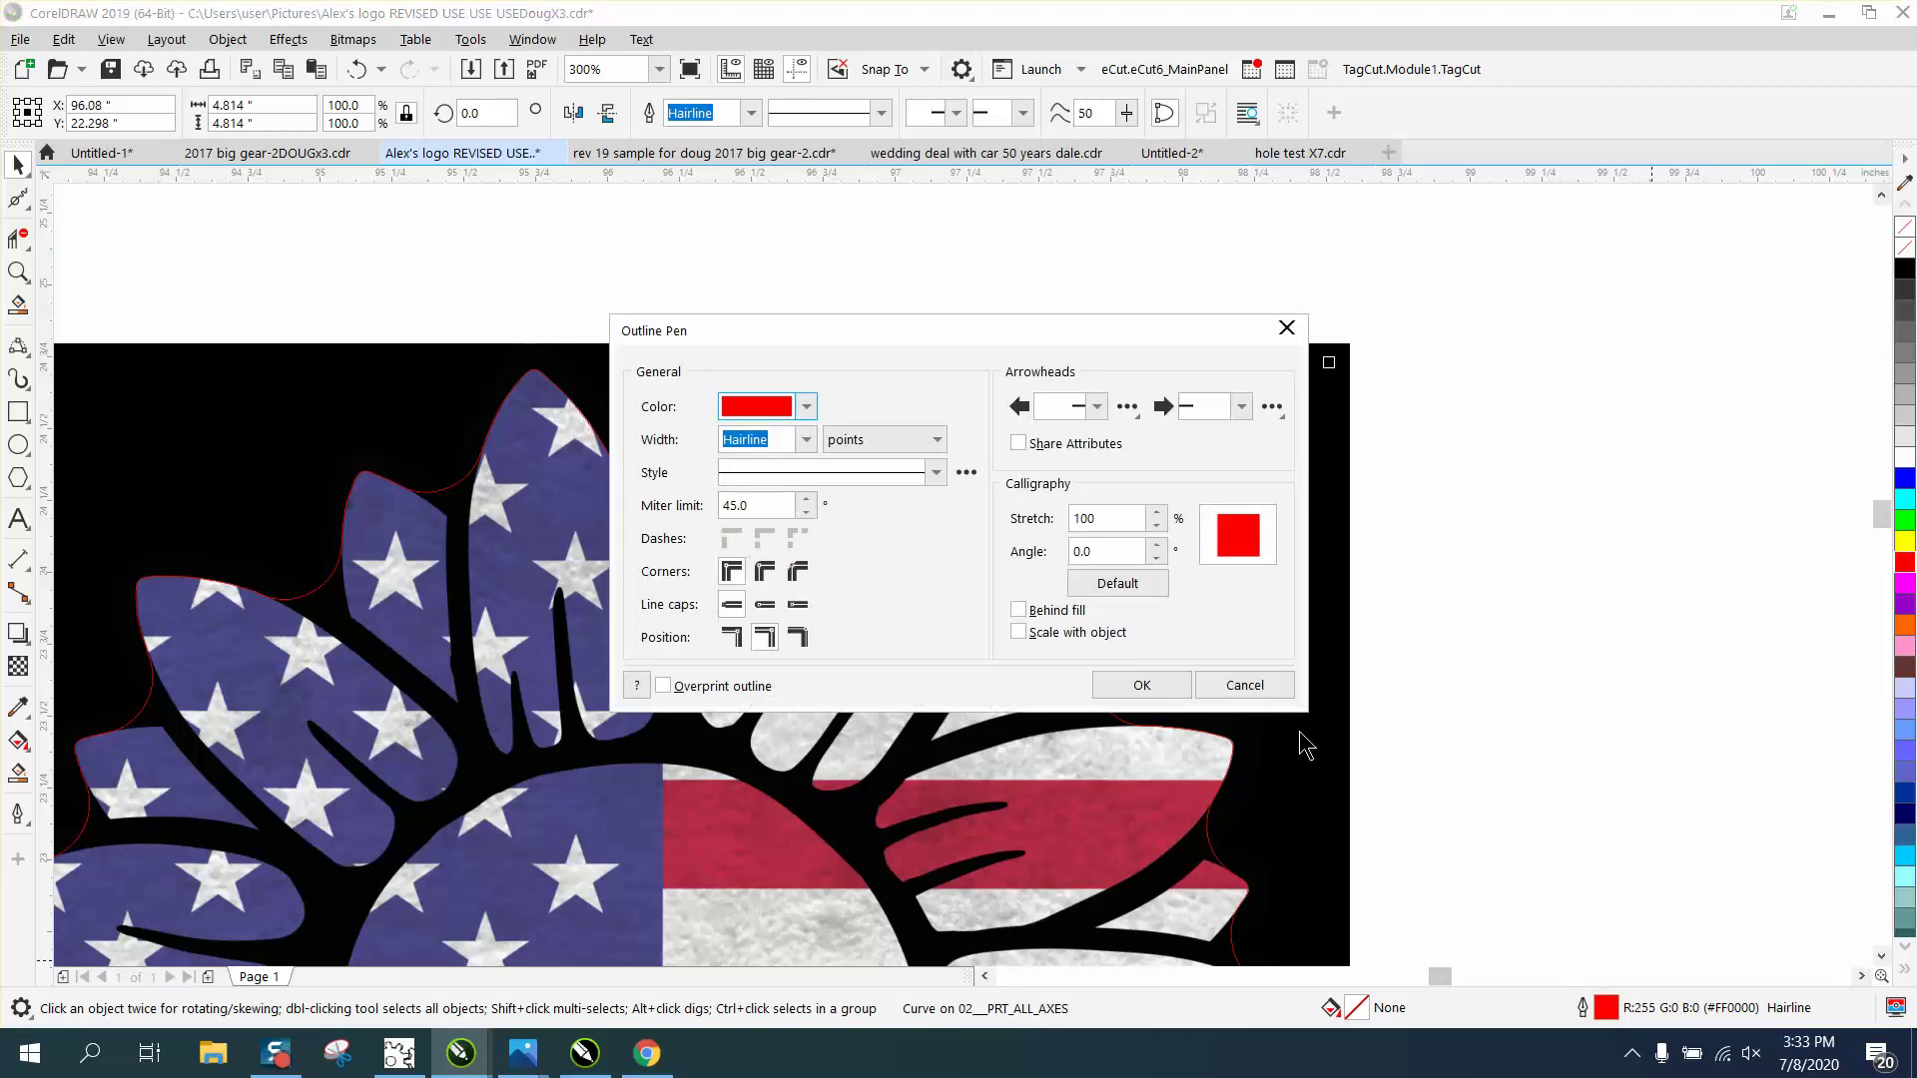
left_click(806, 440)
left_click(761, 633)
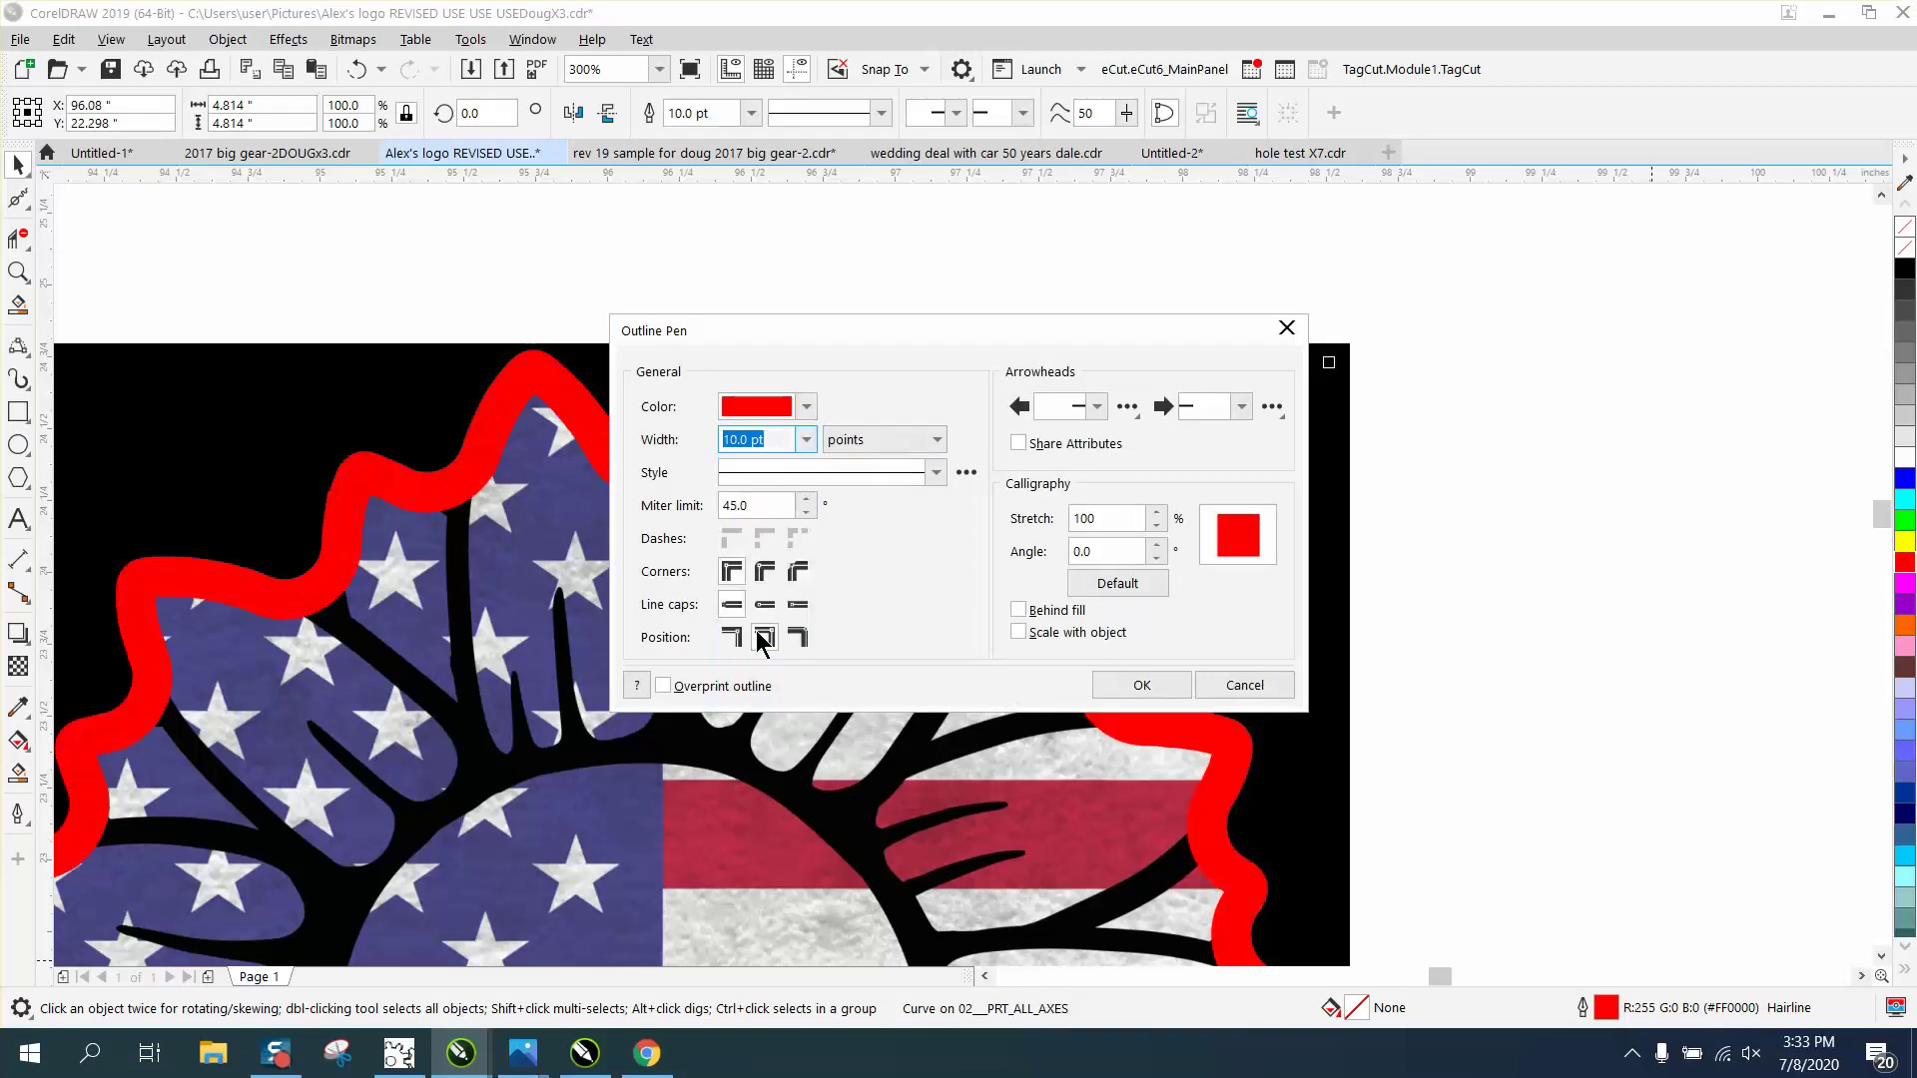
left_click(805, 440)
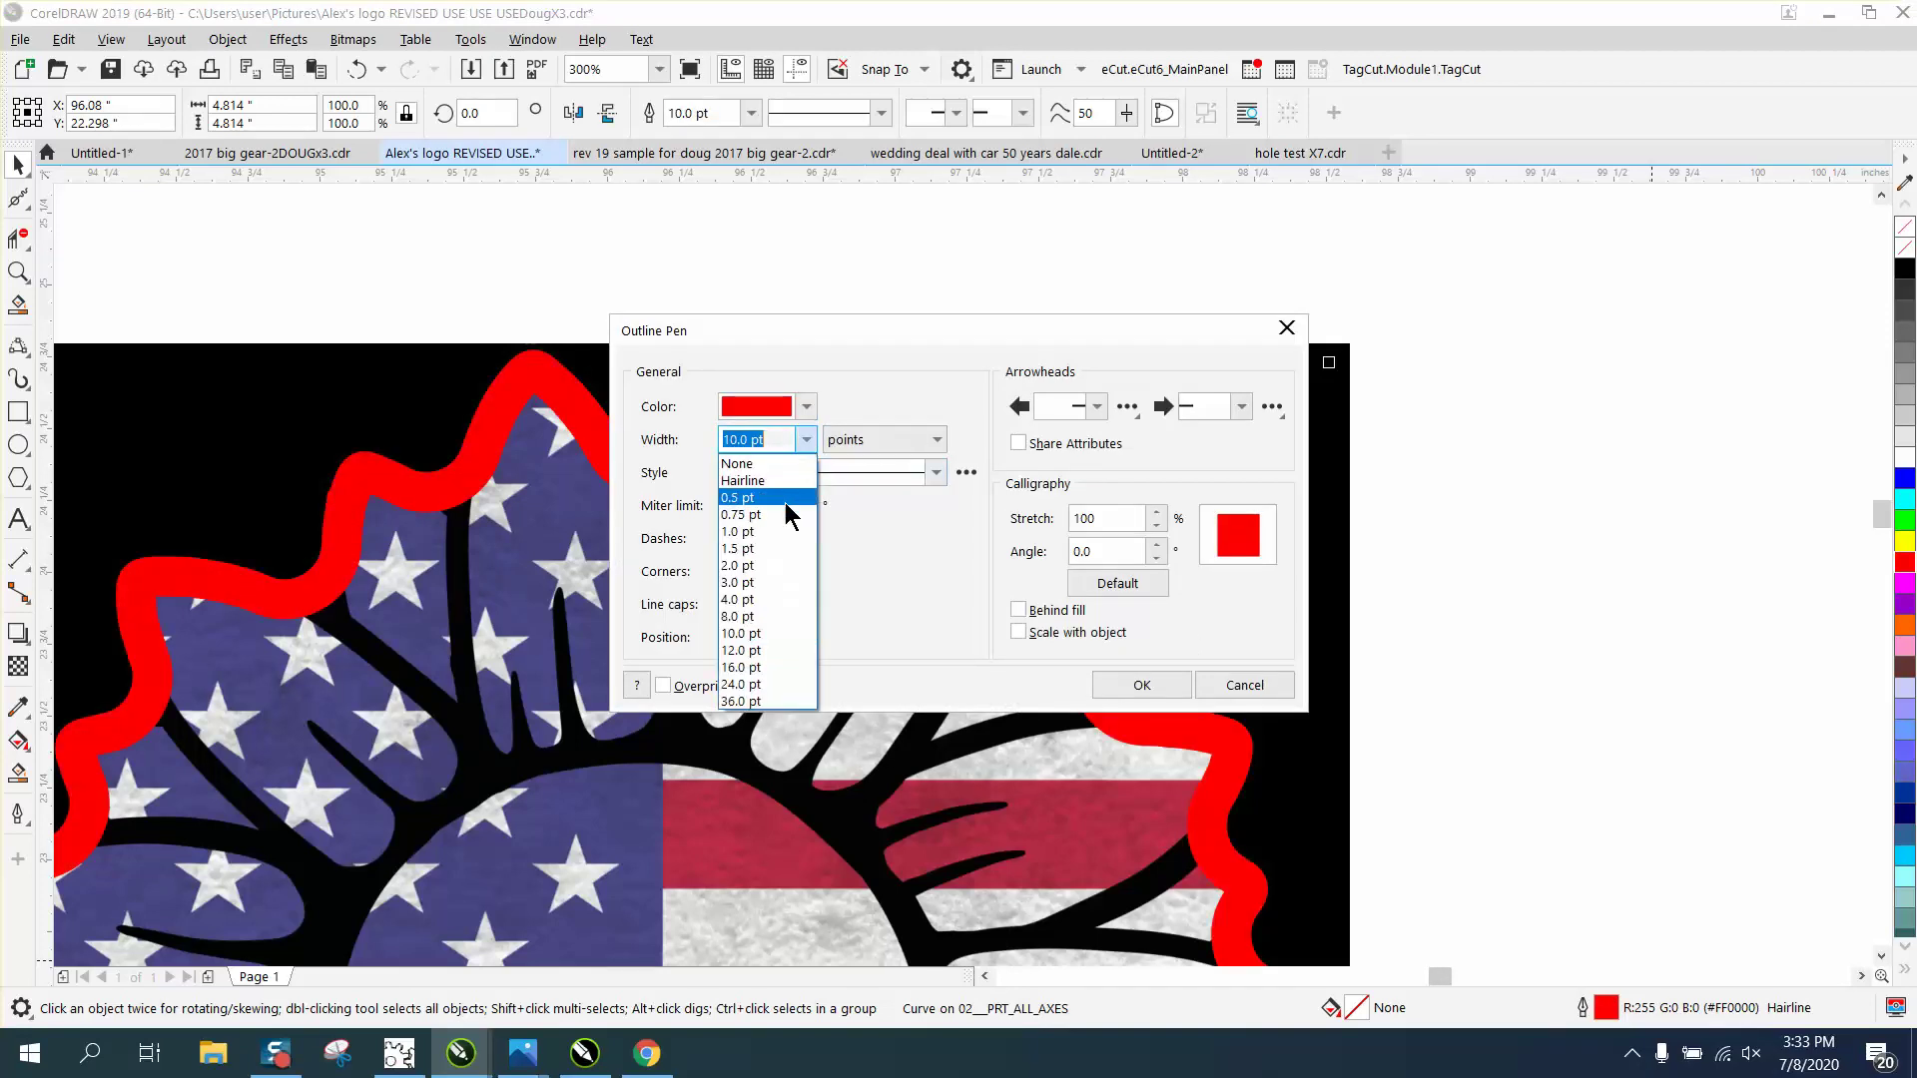
left_click(752, 531)
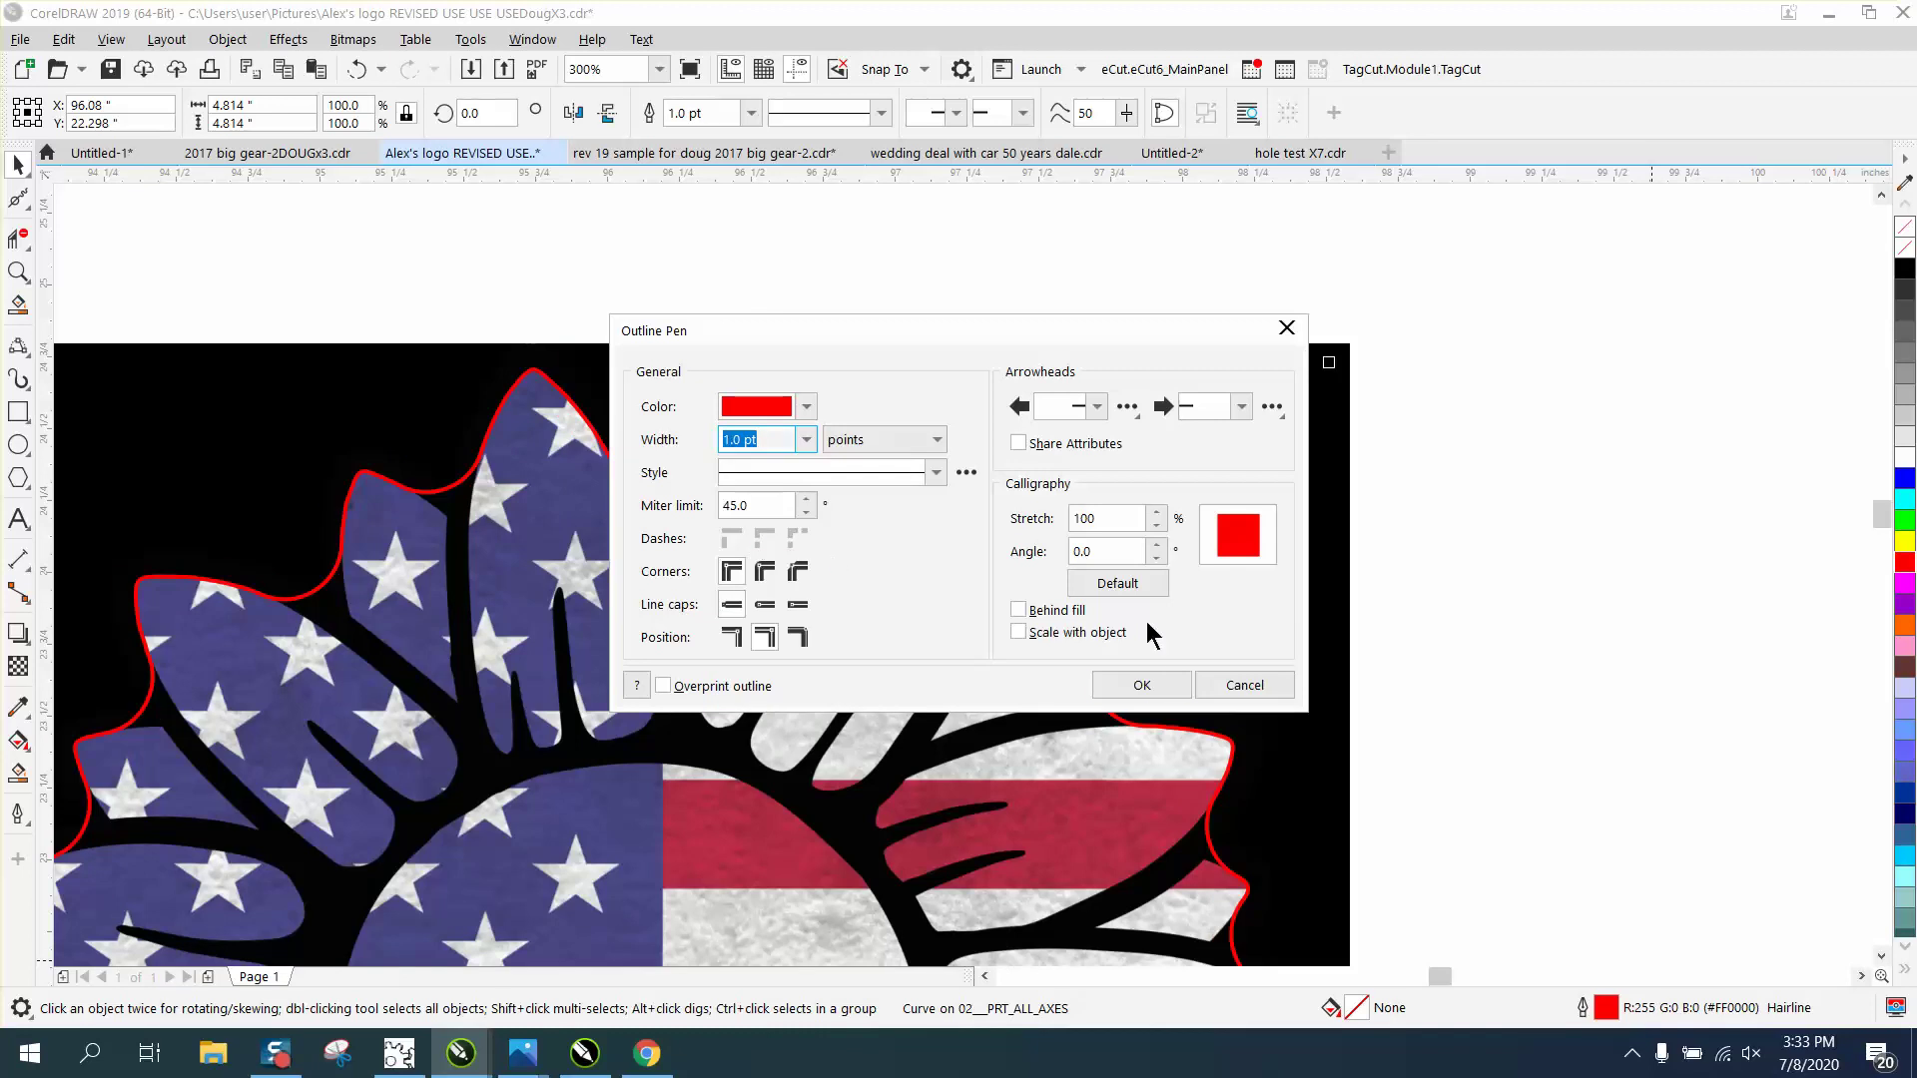
left_click(1141, 685)
scroll(1148, 539, "down", 3)
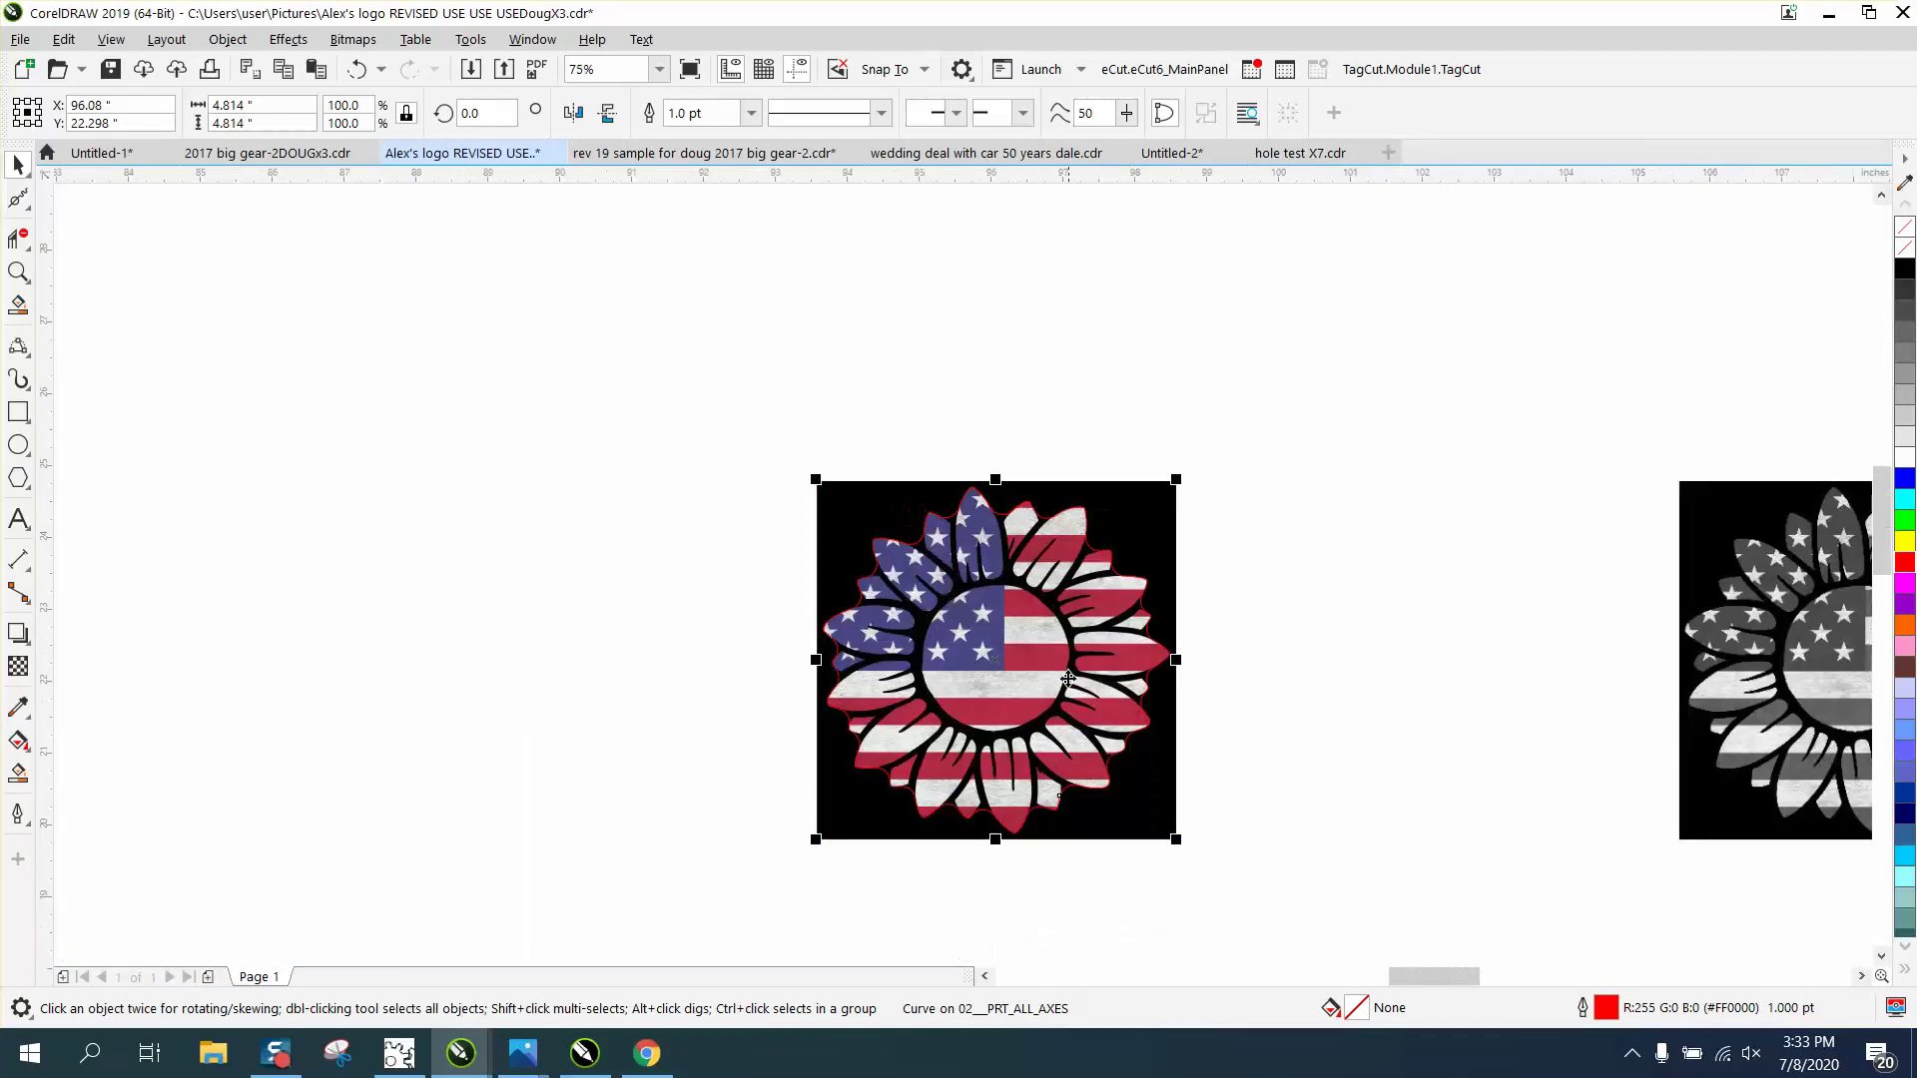